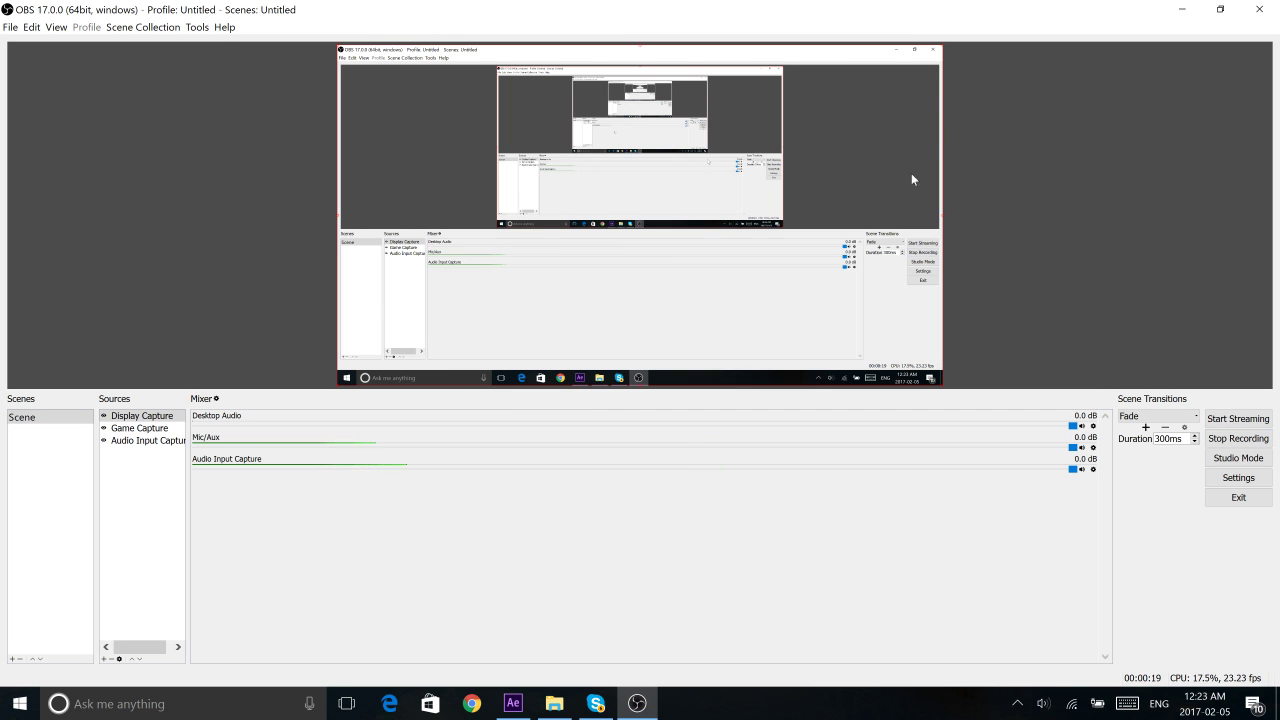
- Minimize OBS Studio to bring up the Tutorial heart.aep project in After Effects
{"action": "left_click", "coordinate": [1182, 8]}
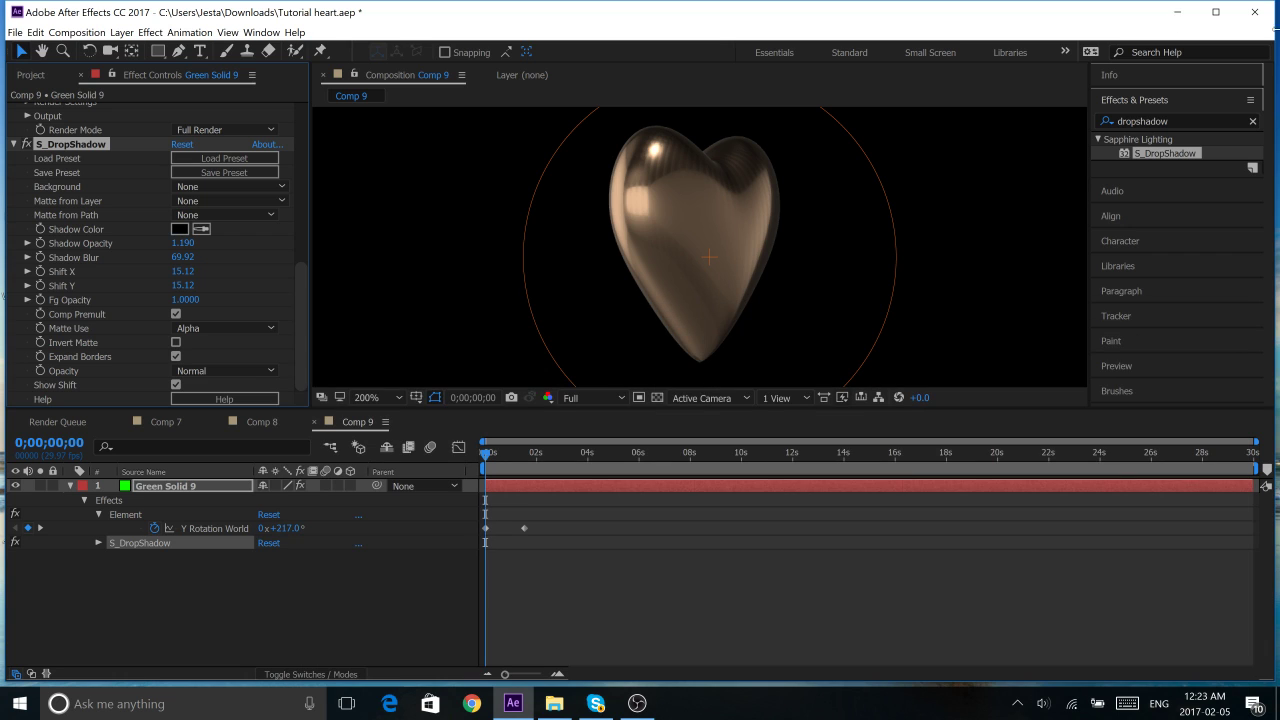
- Watch the mep part v1 reference video from the desktop in Films & TV, then close it
{"action": "left_click", "coordinate": [1176, 12]}
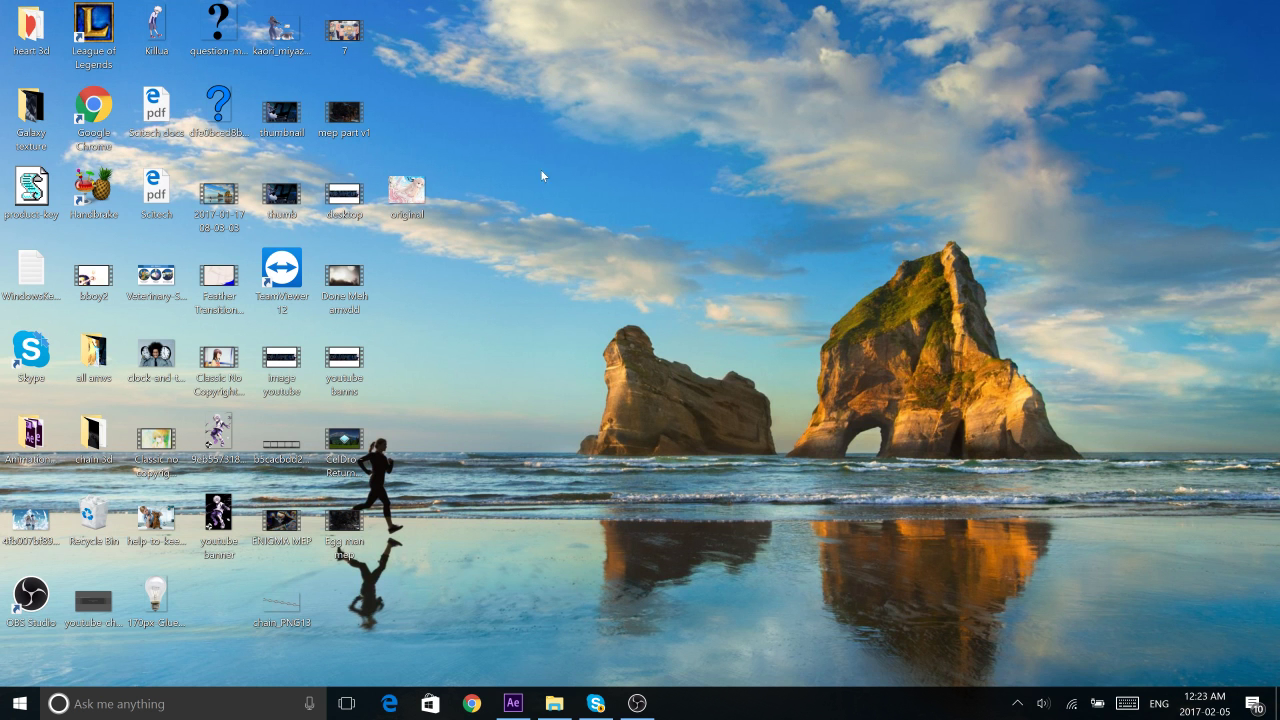
{"action": "double_click", "coordinate": [331, 125]}
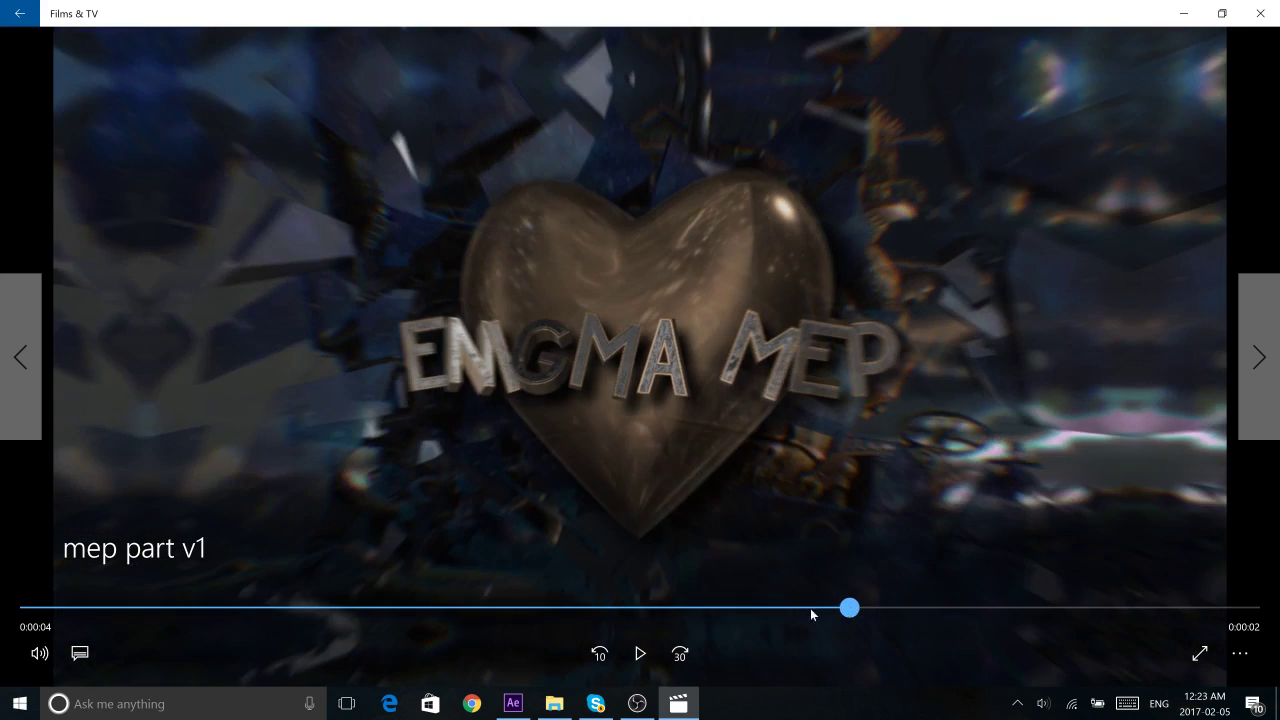
{"action": "left_click", "coordinate": [1260, 13]}
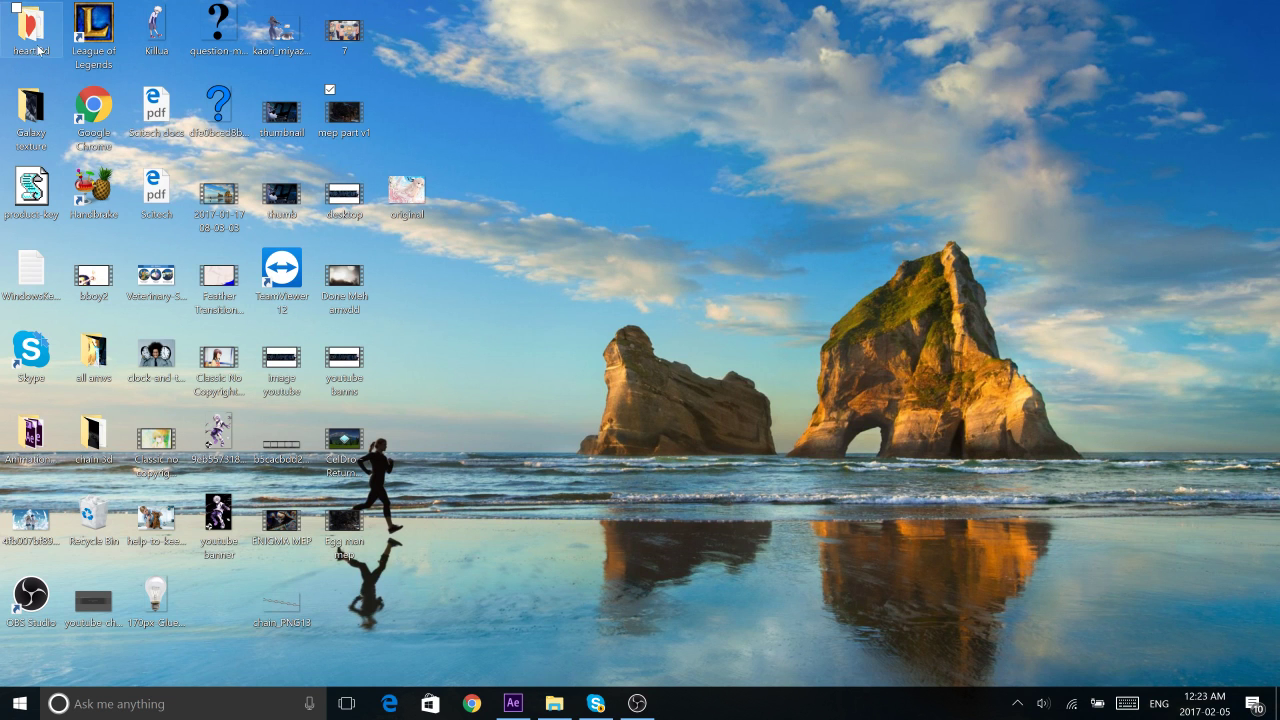
- Browse the heart 3d folder down to HEART MODEL > Models, then close File Explorer
{"action": "left_click_drag", "start_coordinate": [675, 330], "coordinate": [720, 285]}
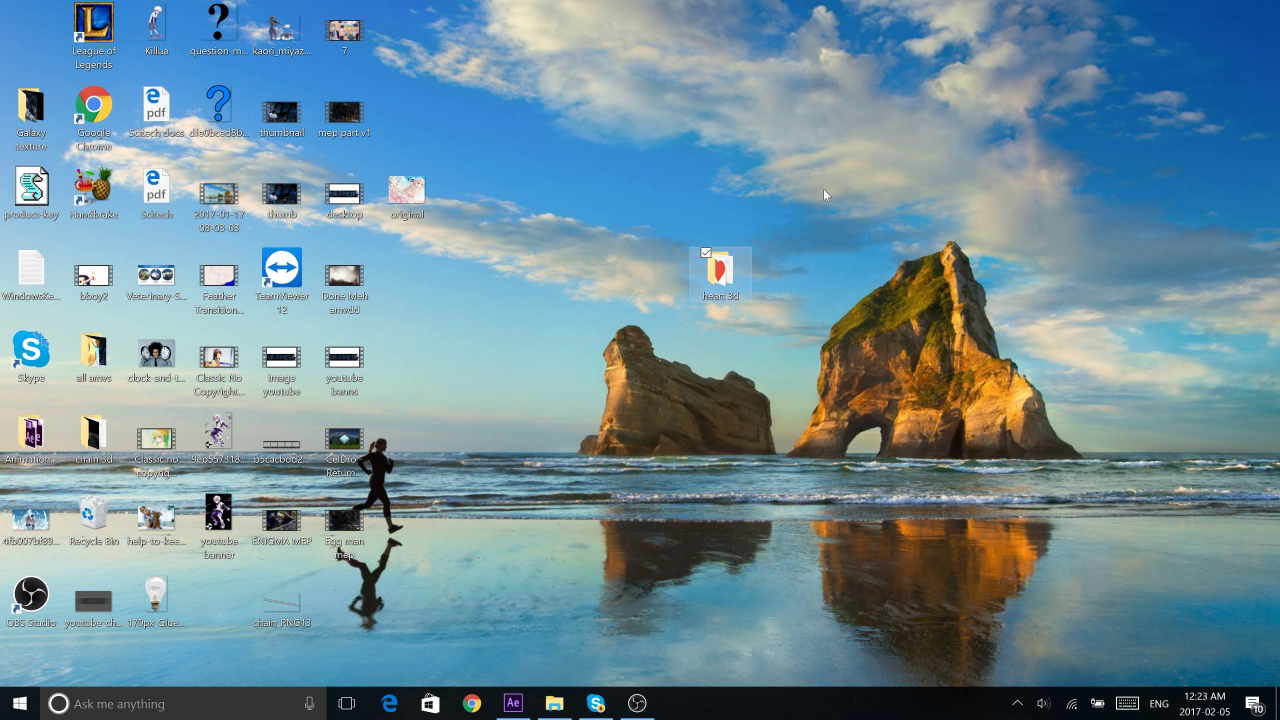
{"action": "double_click", "coordinate": [740, 296]}
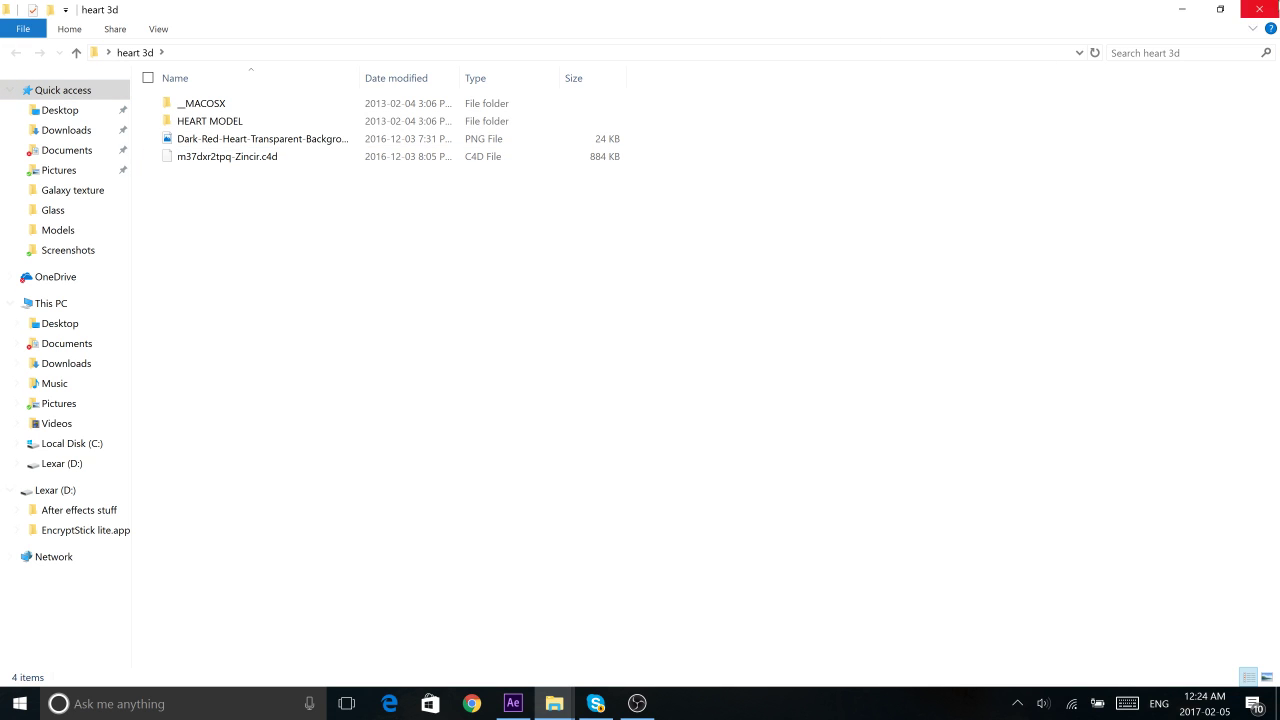
{"action": "double_click", "coordinate": [152, 119]}
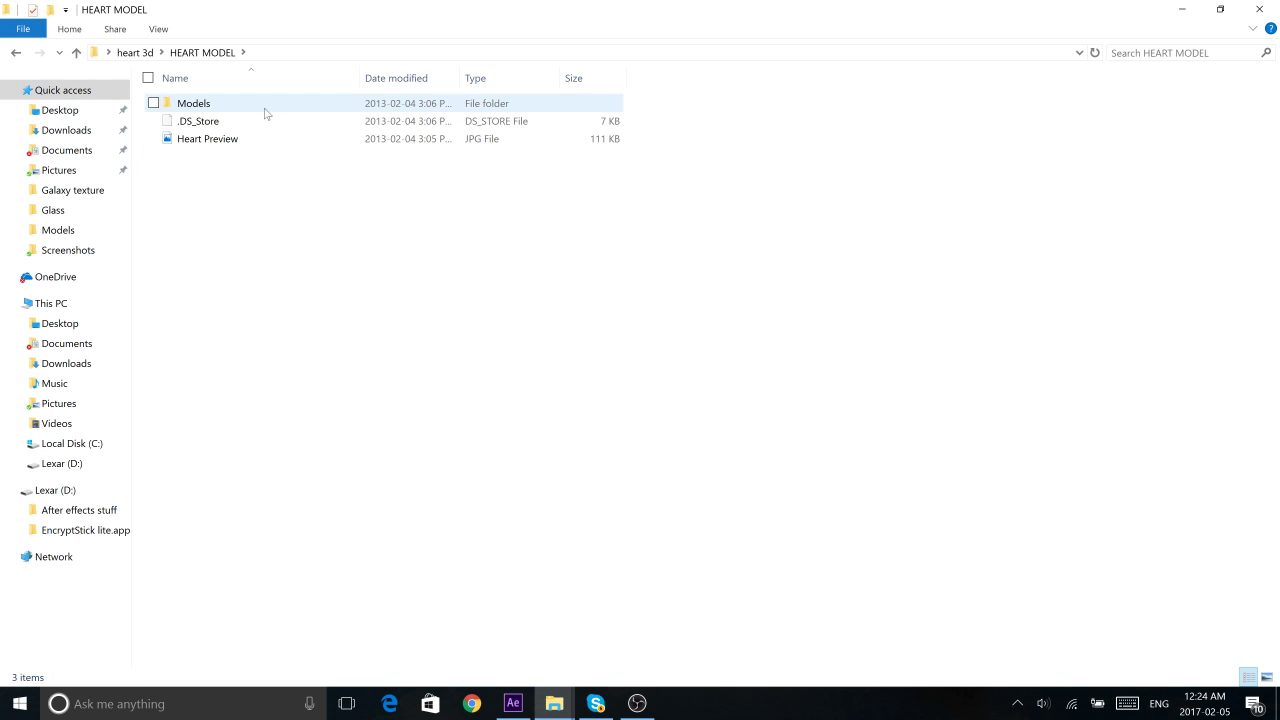
{"action": "double_click", "coordinate": [224, 103]}
{"action": "left_click", "coordinate": [1259, 9]}
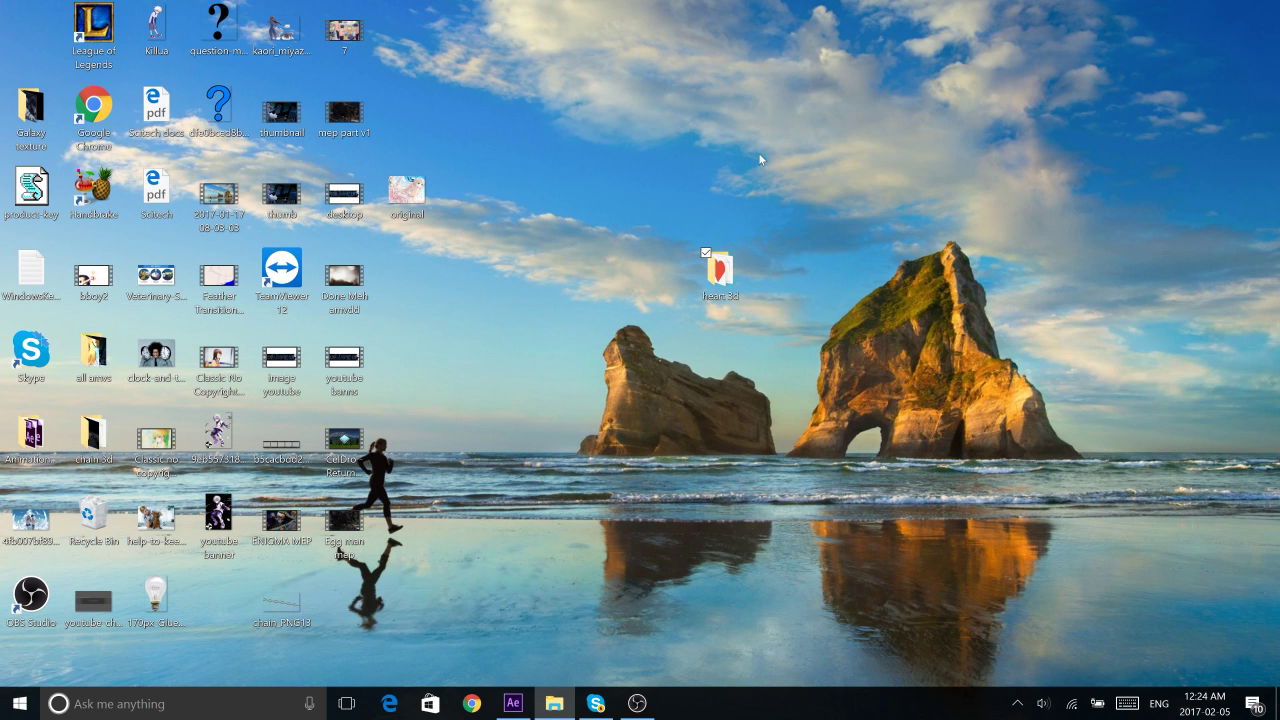
{"action": "left_click_drag", "start_coordinate": [690, 143], "coordinate": [895, 382]}
- Create a new composition, Comp 10, from the Project panel with default settings
{"action": "left_click", "coordinate": [895, 382]}
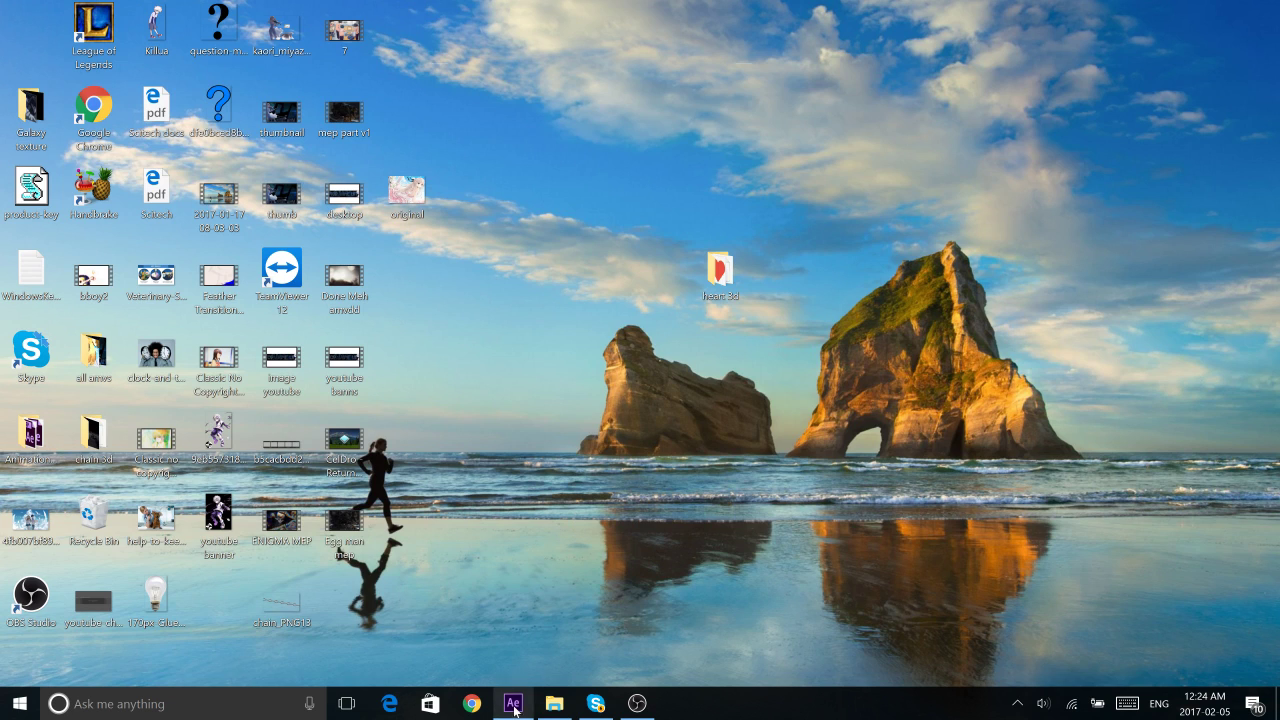
{"action": "left_click", "coordinate": [513, 705]}
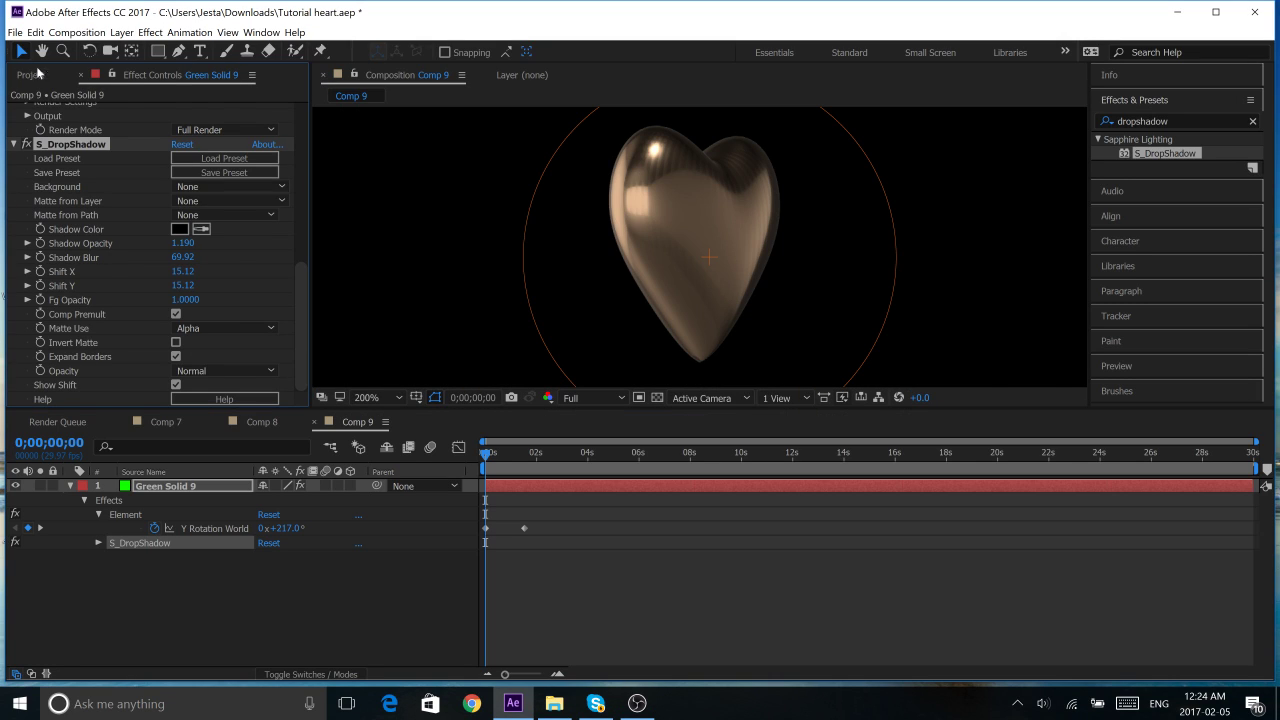
{"action": "left_click", "coordinate": [28, 76]}
{"action": "right_click", "coordinate": [76, 360]}
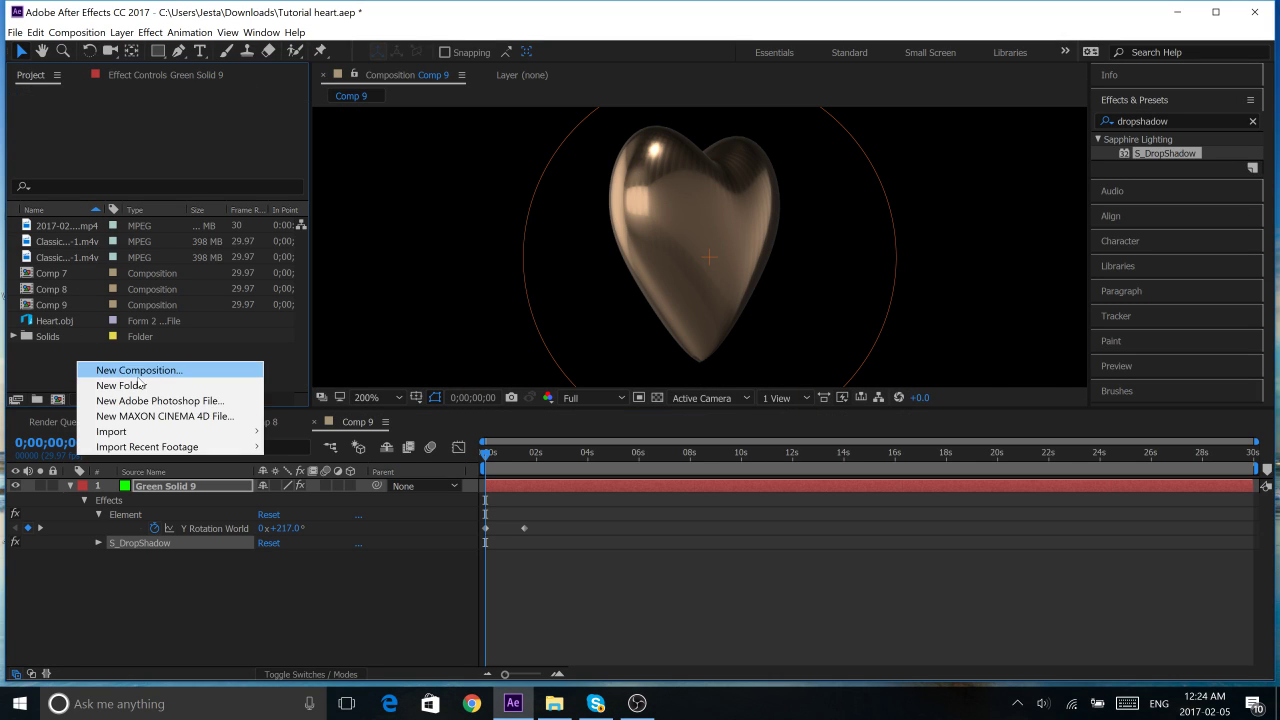
{"action": "left_click", "coordinate": [140, 370]}
{"action": "left_click", "coordinate": [614, 585]}
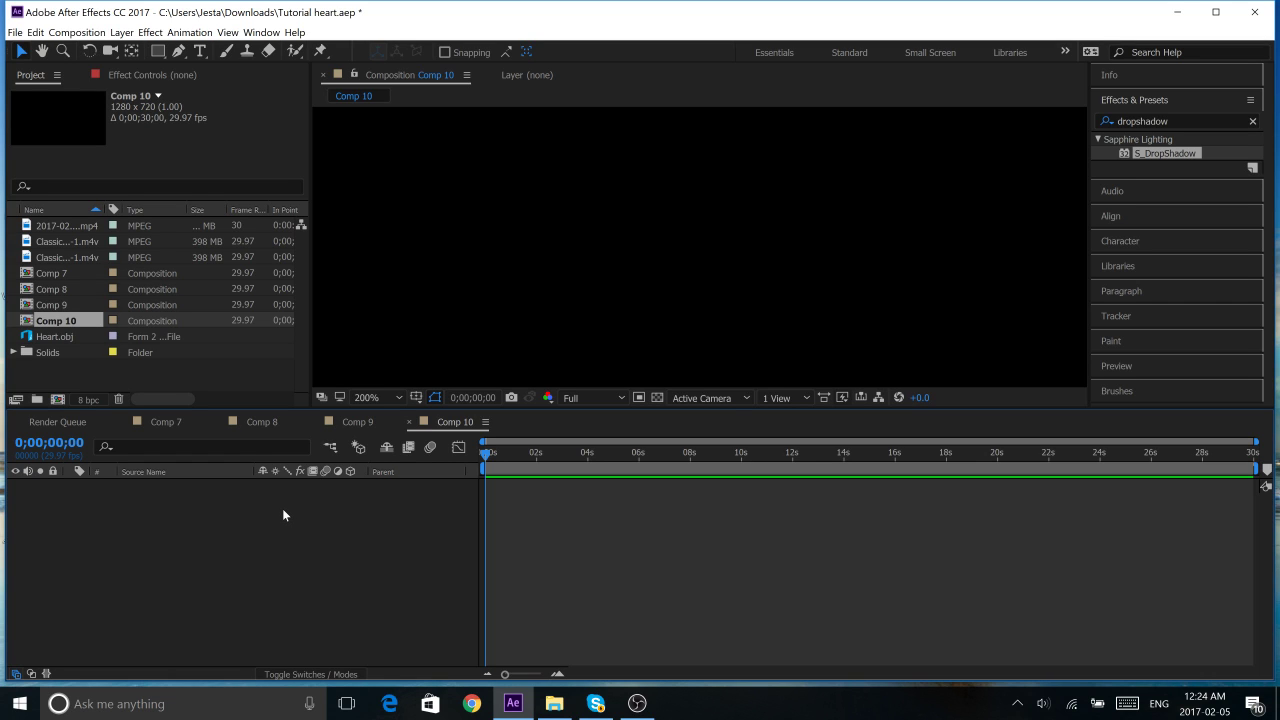
- Add a new solid layer, Green Solid 10, to Comp 10
{"action": "right_click", "coordinate": [212, 495]}
{"action": "mouse_move", "coordinate": [238, 505]}
{"action": "left_click", "coordinate": [137, 525]}
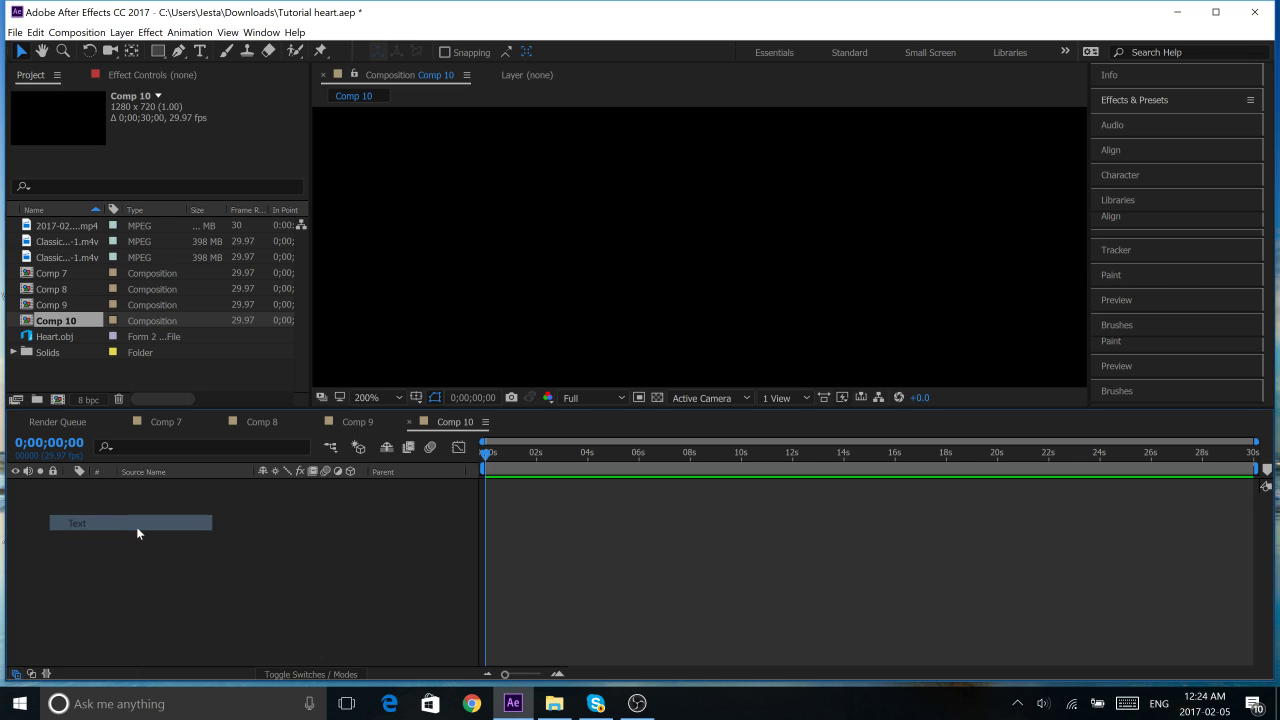
{"action": "right_click", "coordinate": [232, 488]}
{"action": "mouse_move", "coordinate": [262, 497]}
{"action": "left_click", "coordinate": [143, 531]}
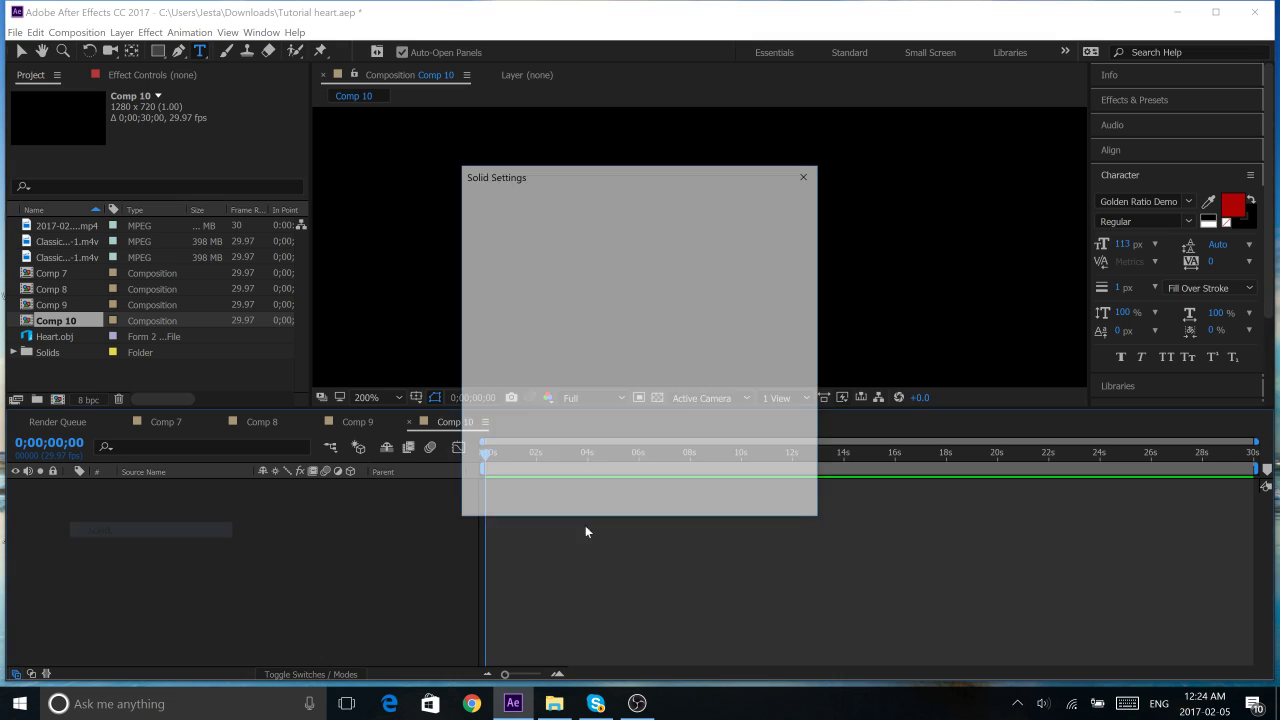
{"action": "left_click", "coordinate": [686, 502]}
- Search Effects & Presets for 'eleme' and apply Element to Green Solid 10
{"action": "left_click", "coordinate": [1150, 97]}
{"action": "key", "text": "ctrl+a"}
{"action": "key", "text": "BackSpace"}
{"action": "type", "text": "eleme"}
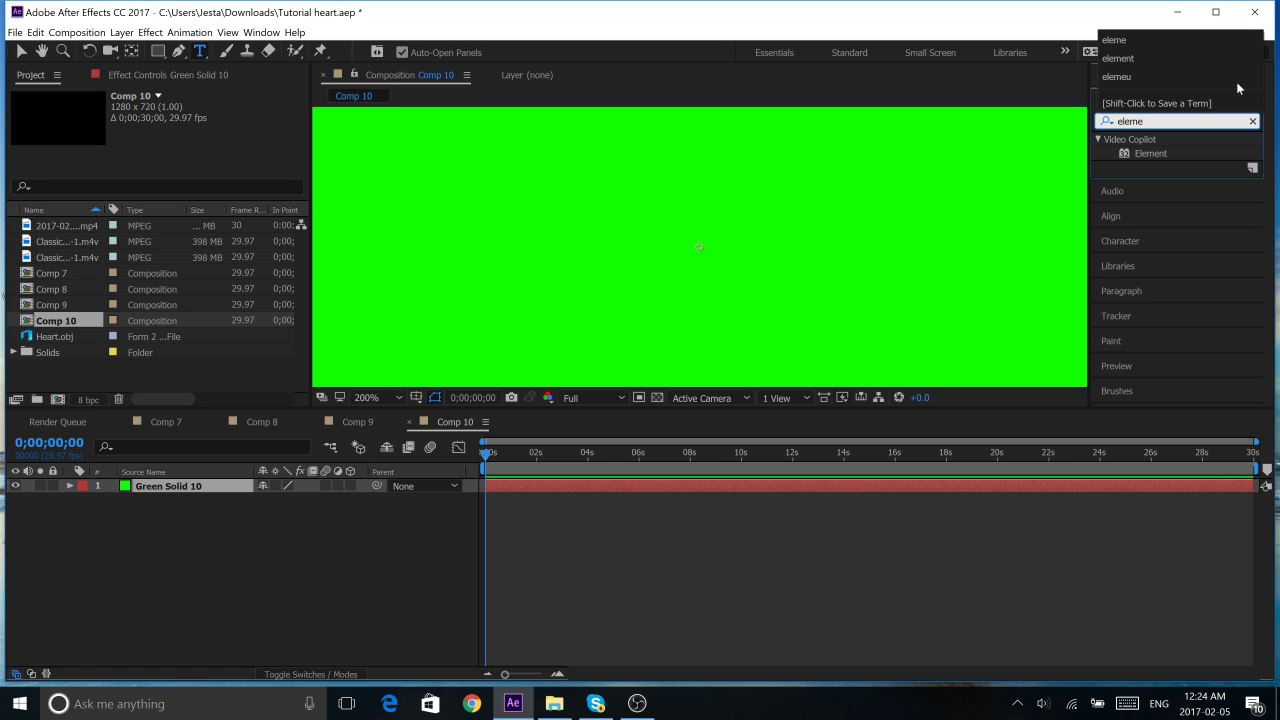
{"action": "left_click_drag", "start_coordinate": [1157, 160], "coordinate": [586, 485]}
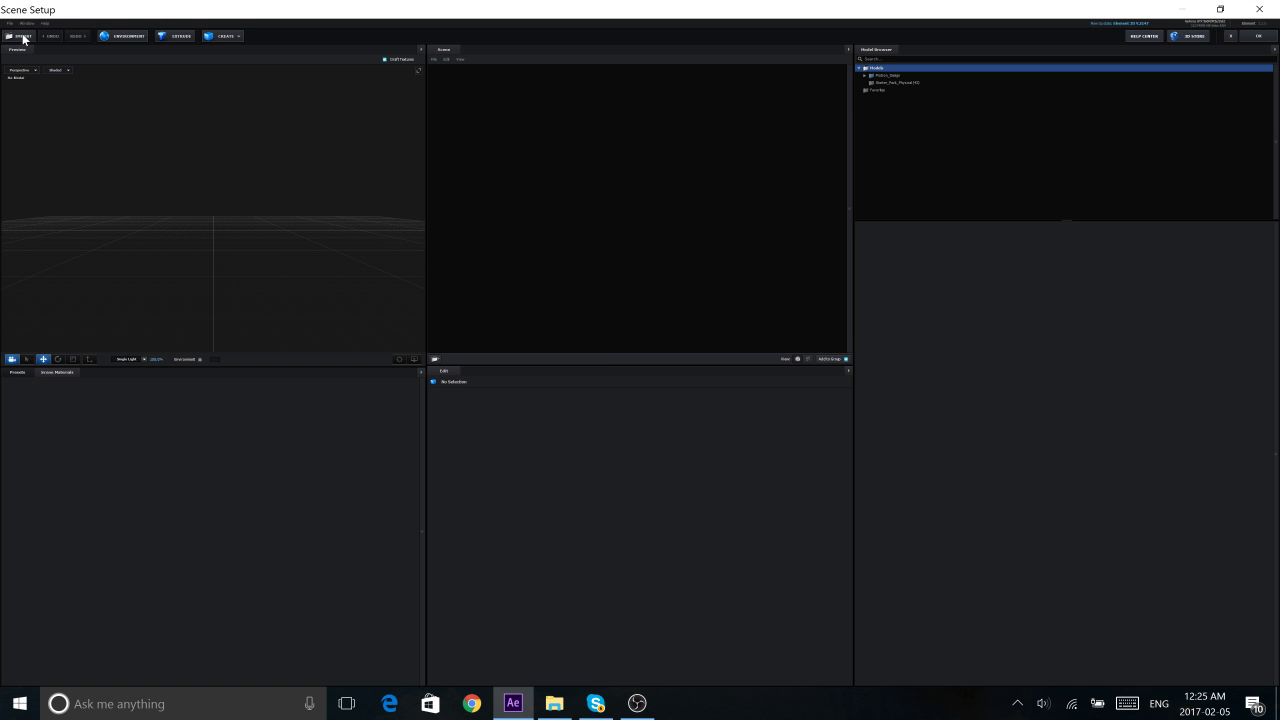
- Import Heart.c4d from Desktop > heart 3d > HEART MODEL > Models into Element 3D
{"action": "left_click", "coordinate": [23, 39]}
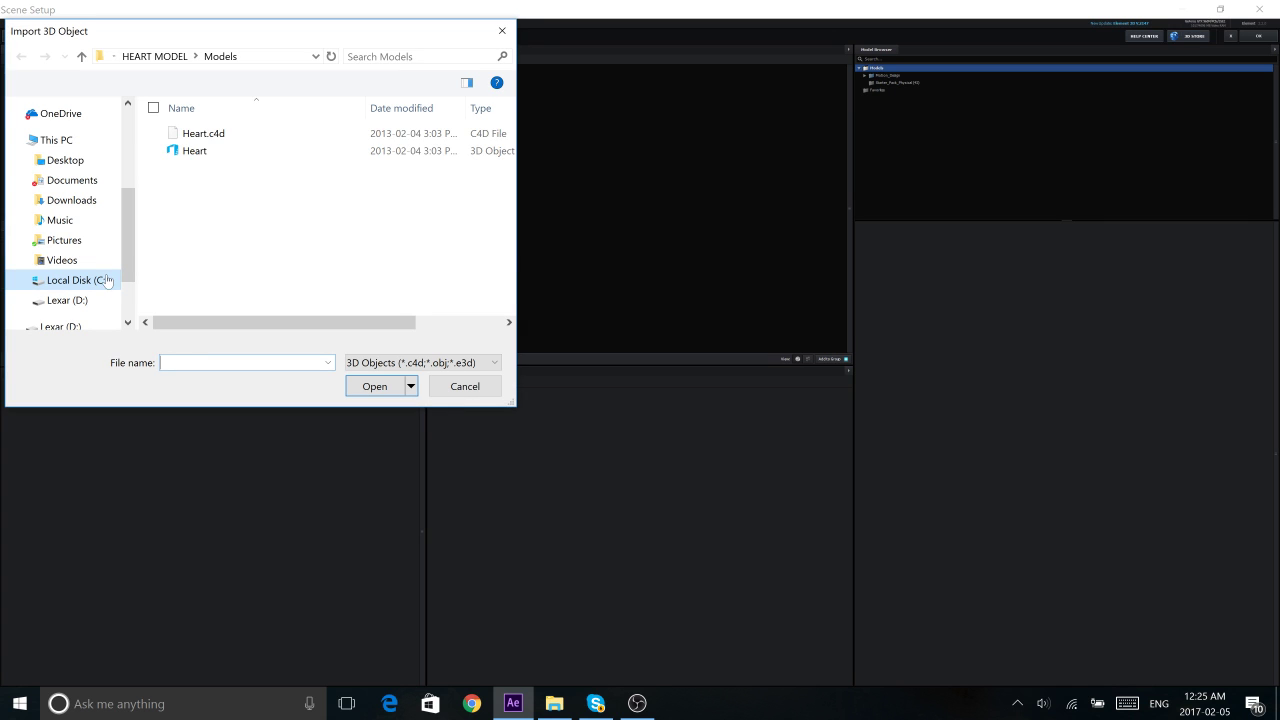
{"action": "left_click", "coordinate": [107, 280]}
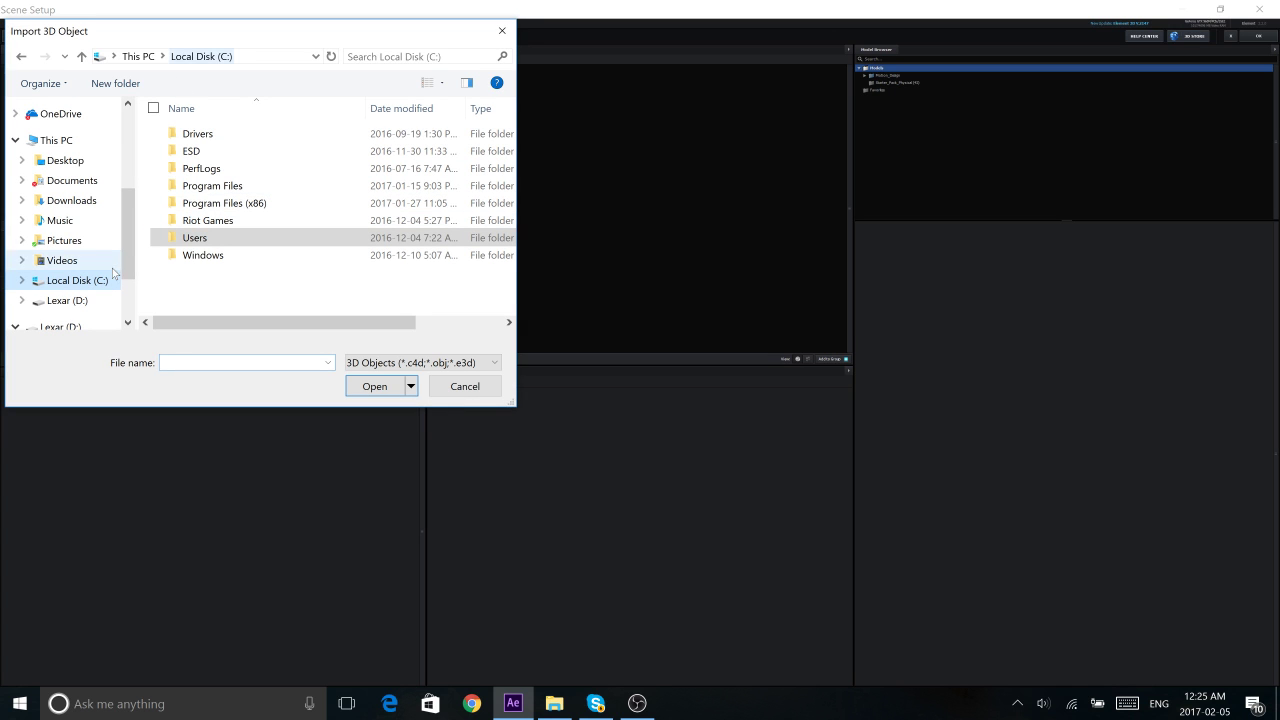
{"action": "double_click", "coordinate": [195, 238]}
{"action": "double_click", "coordinate": [222, 153]}
{"action": "double_click", "coordinate": [238, 153]}
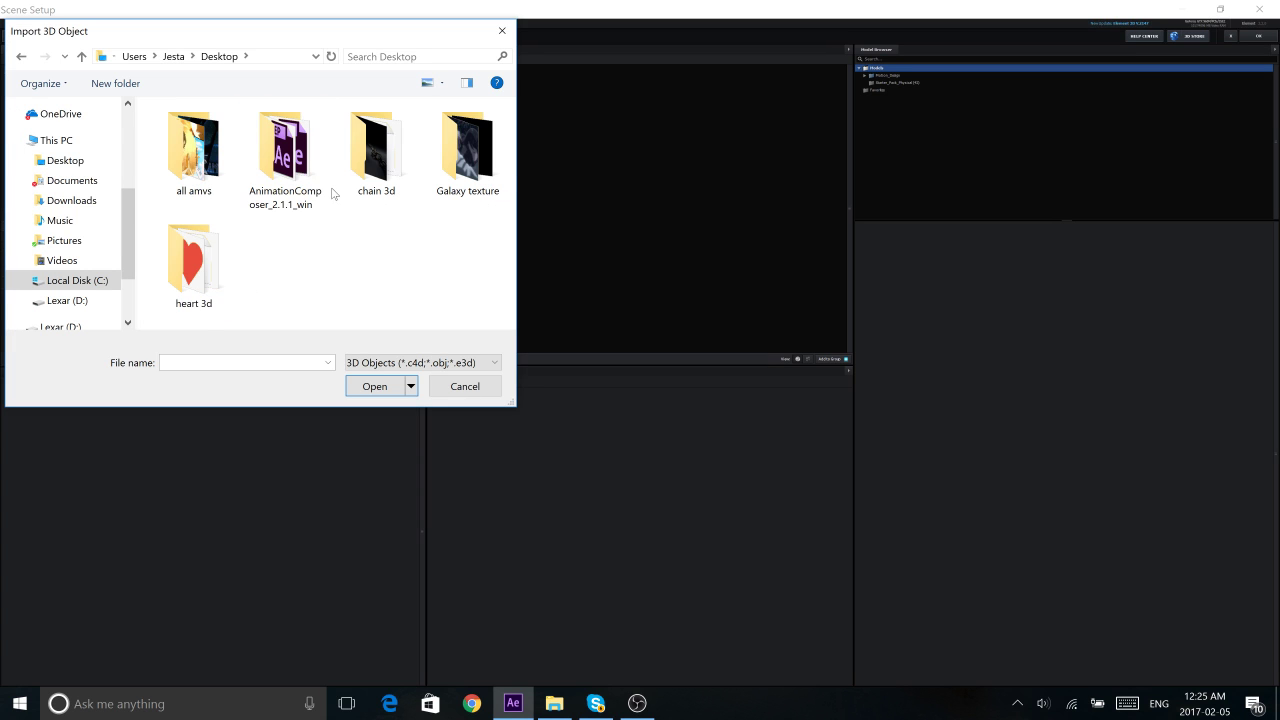
{"action": "double_click", "coordinate": [207, 287]}
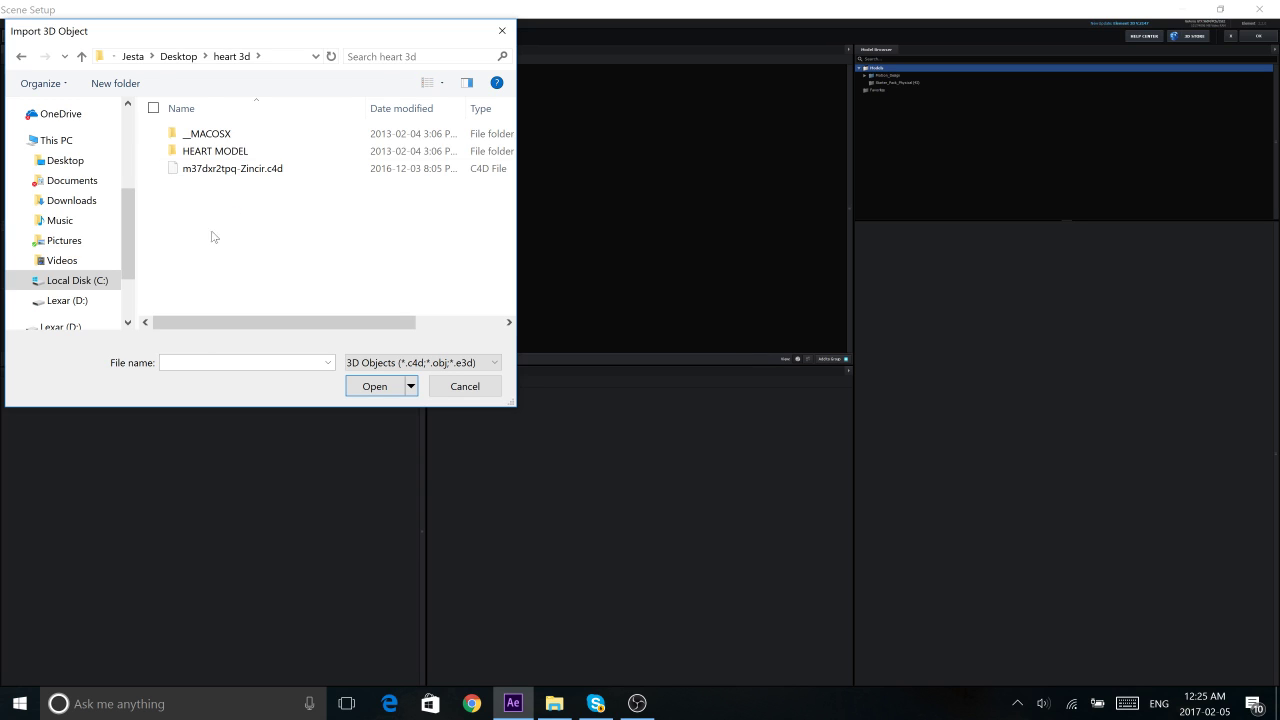
{"action": "double_click", "coordinate": [278, 158]}
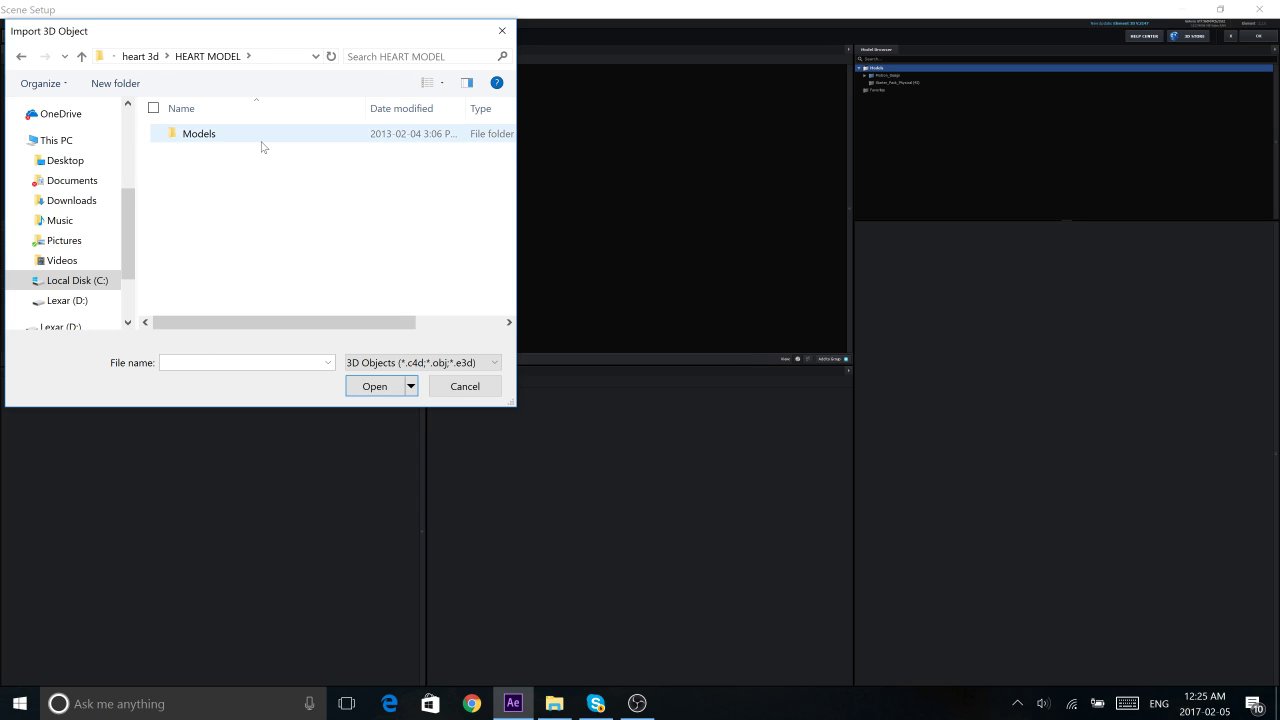
{"action": "double_click", "coordinate": [257, 140]}
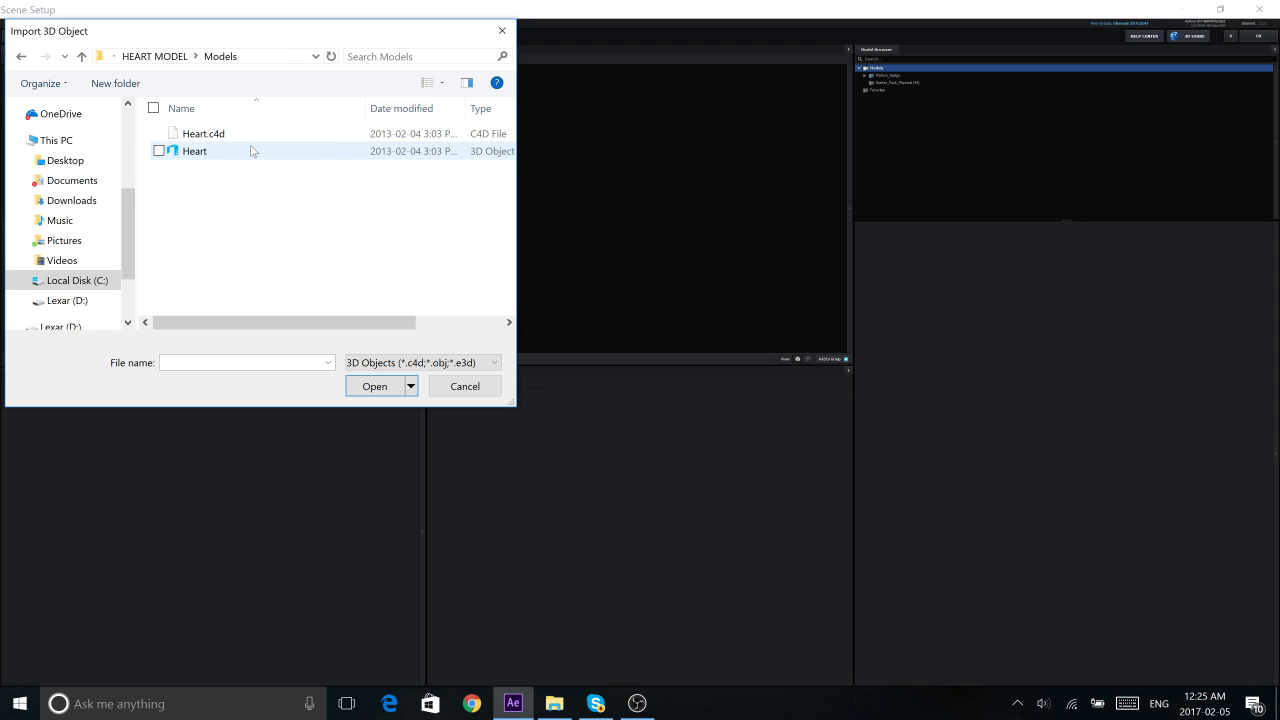
{"action": "double_click", "coordinate": [304, 137]}
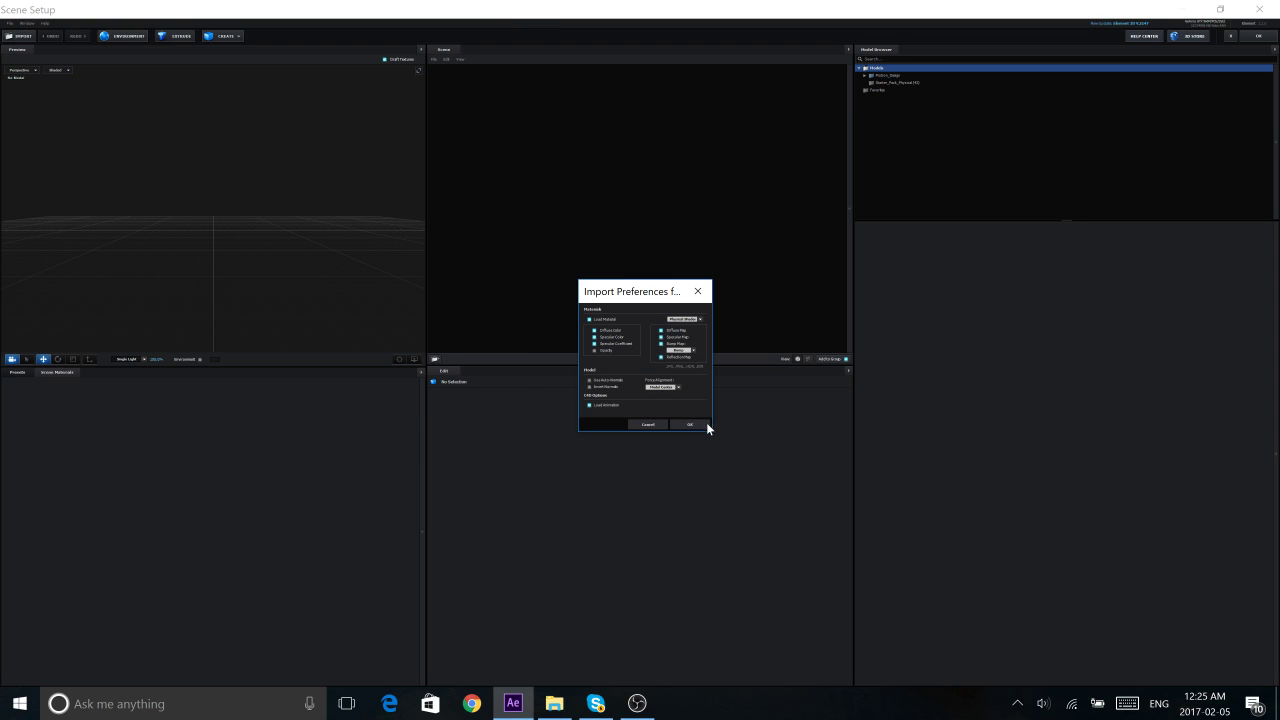
- Apply a copper material from Pro_Shaders > Metal to the heart and confirm the scene
{"action": "left_click", "coordinate": [695, 425]}
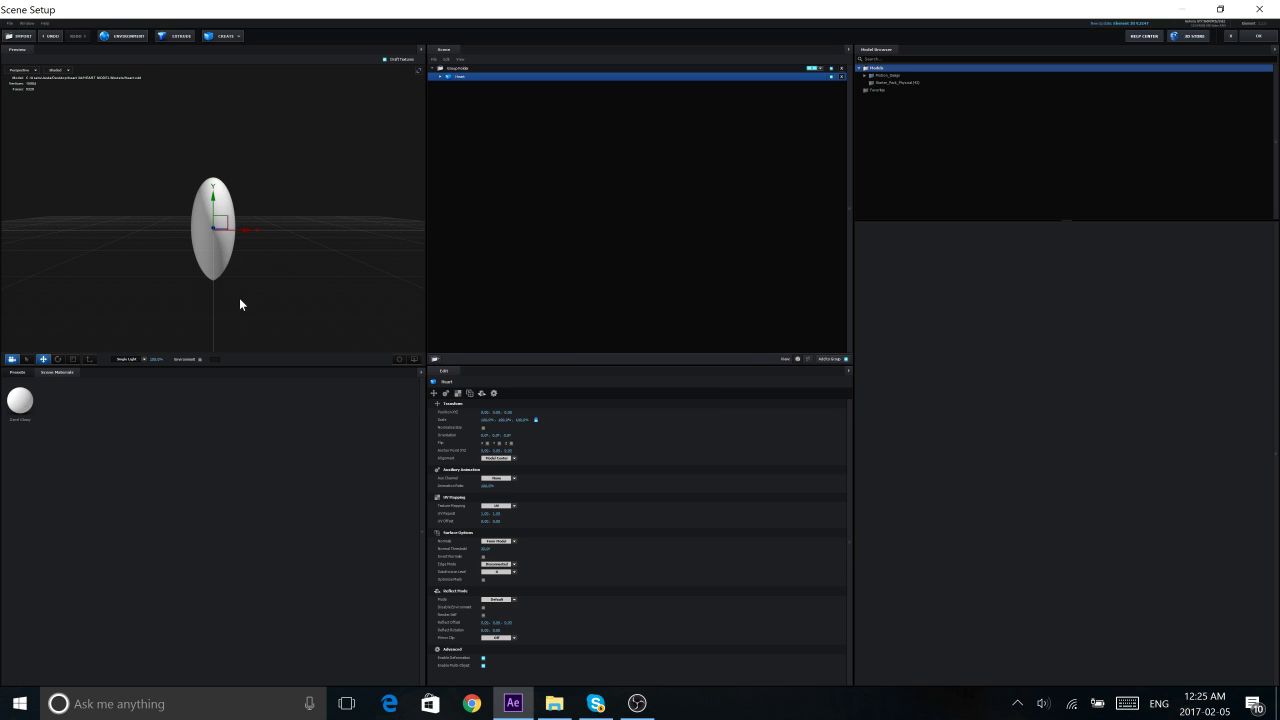
{"action": "left_click_drag", "start_coordinate": [189, 300], "coordinate": [260, 306]}
{"action": "left_click", "coordinate": [17, 372]}
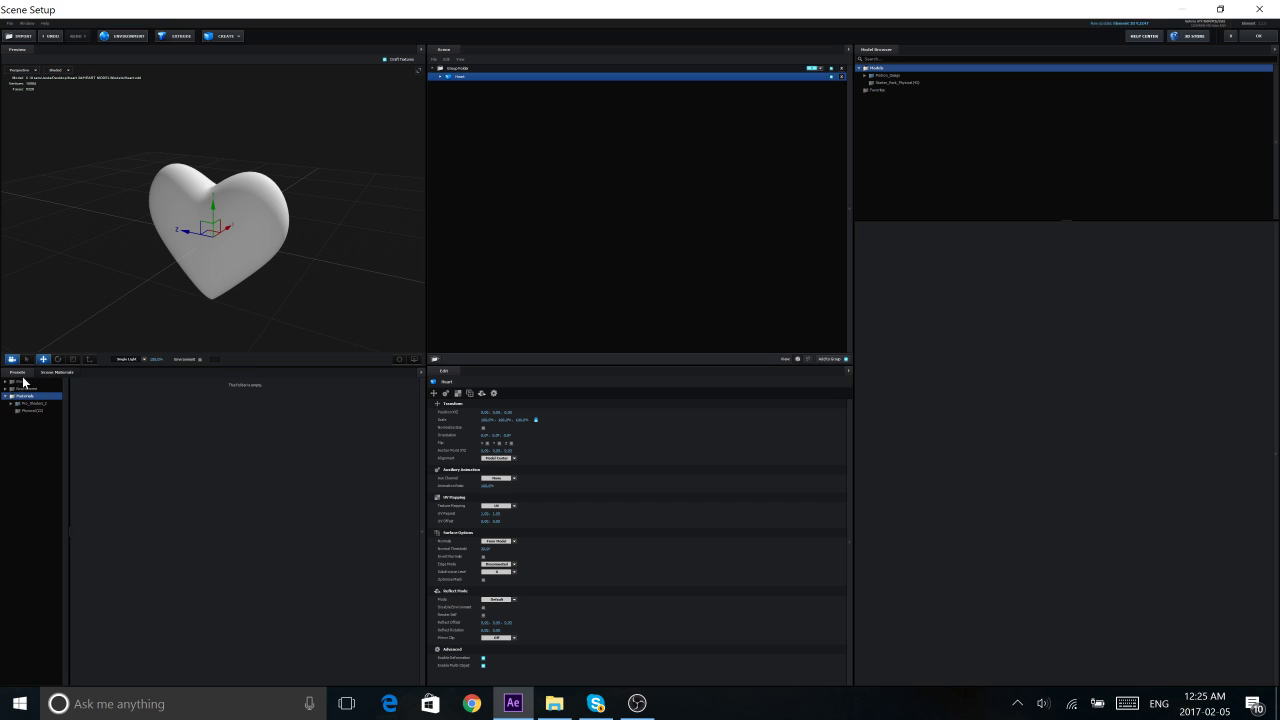
{"action": "double_click", "coordinate": [35, 404]}
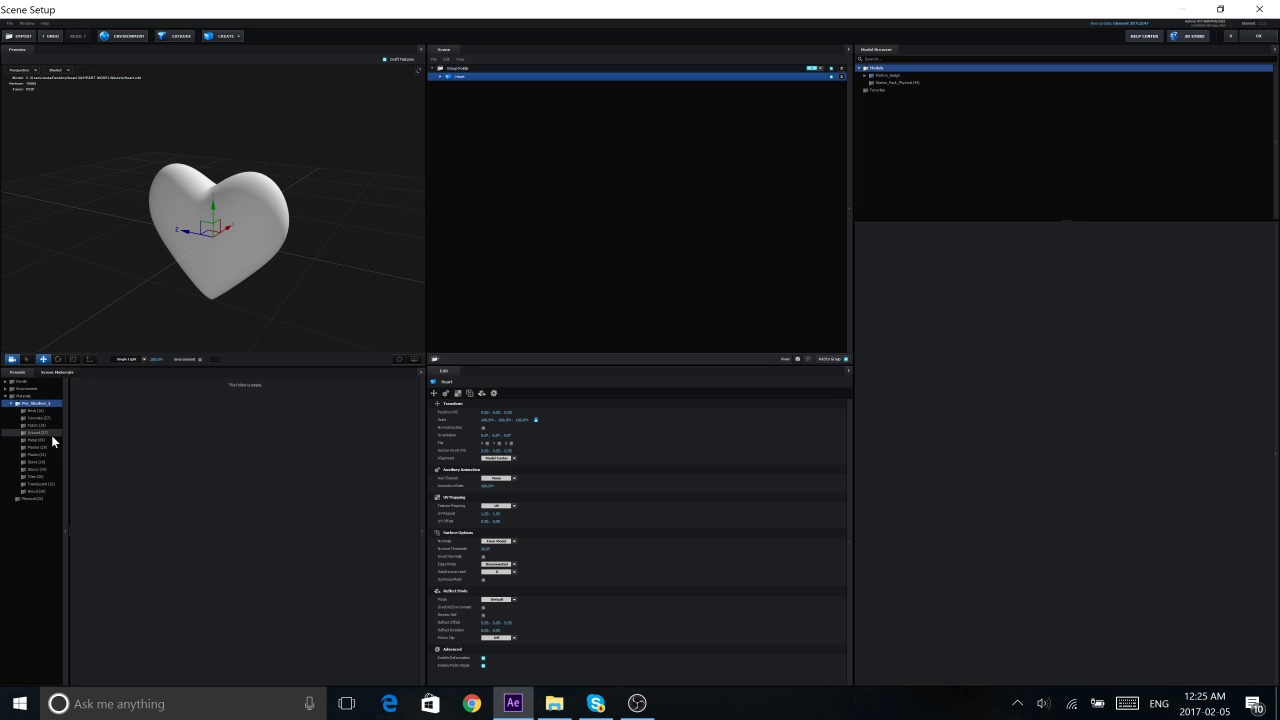
{"action": "left_click", "coordinate": [40, 432]}
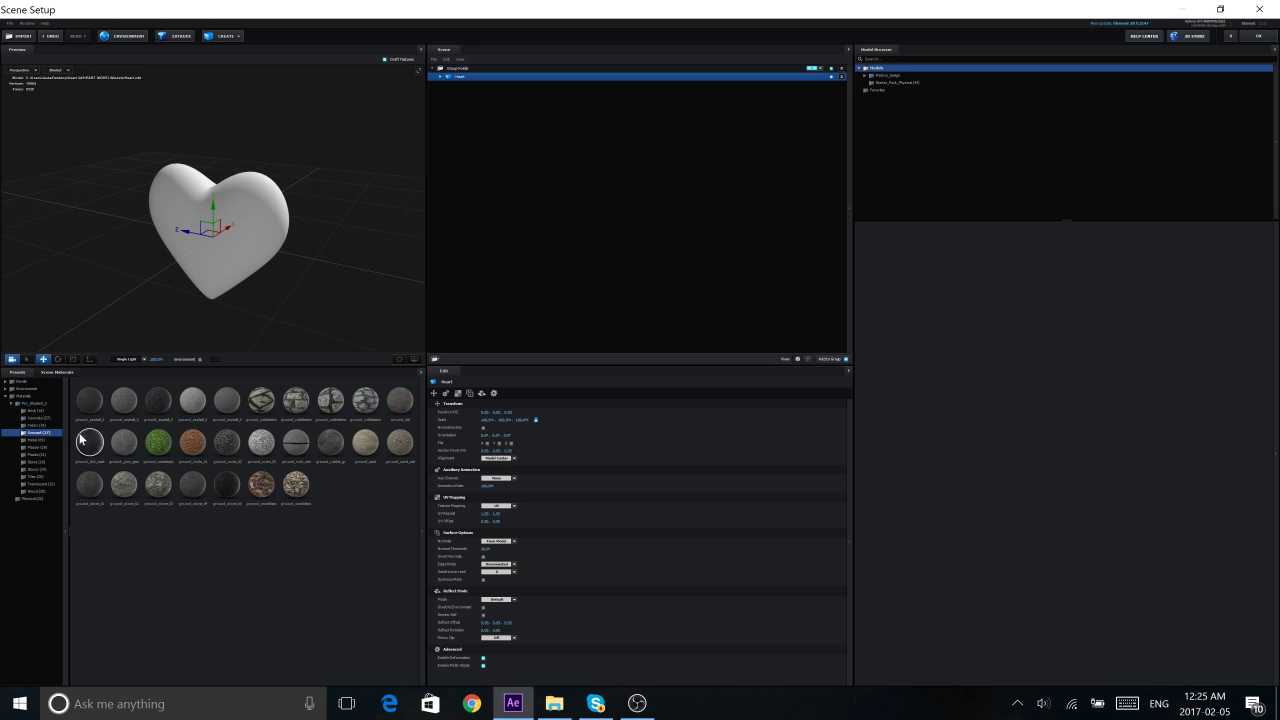
{"action": "left_click", "coordinate": [46, 440]}
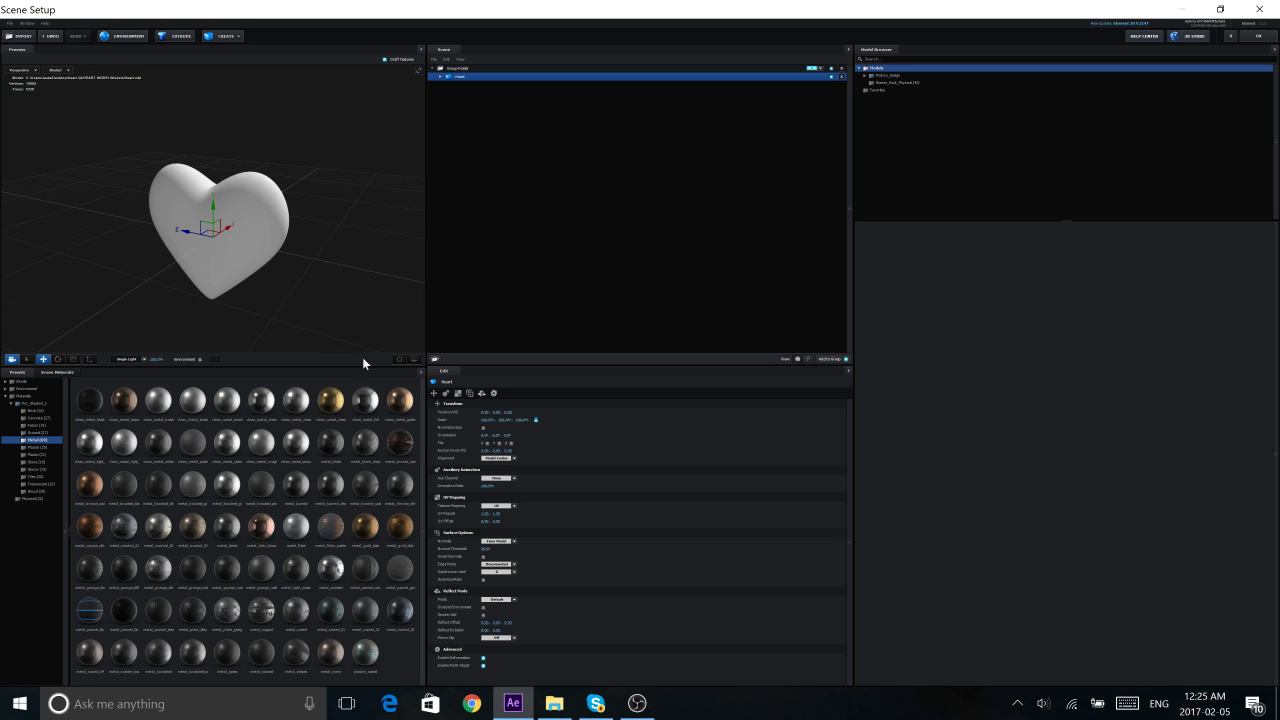
{"action": "left_click_drag", "start_coordinate": [349, 342], "coordinate": [233, 208]}
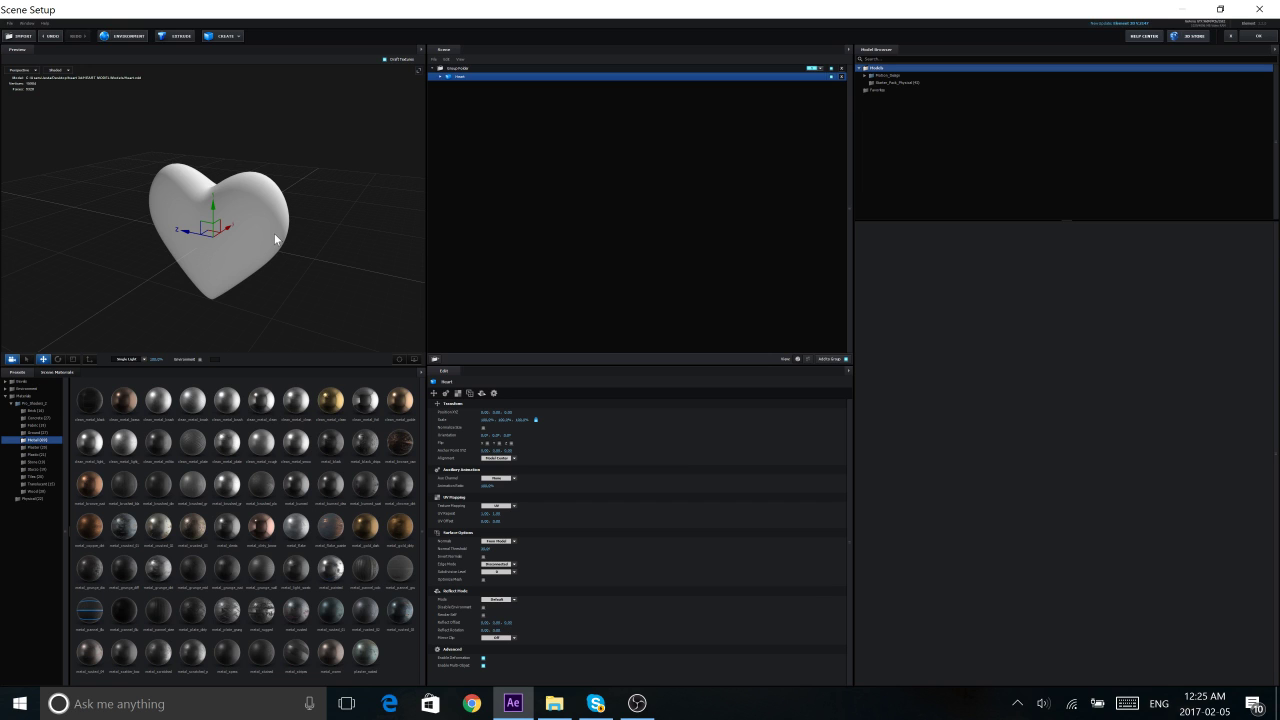
{"action": "left_click_drag", "start_coordinate": [275, 238], "coordinate": [602, 153]}
{"action": "left_click", "coordinate": [1255, 36]}
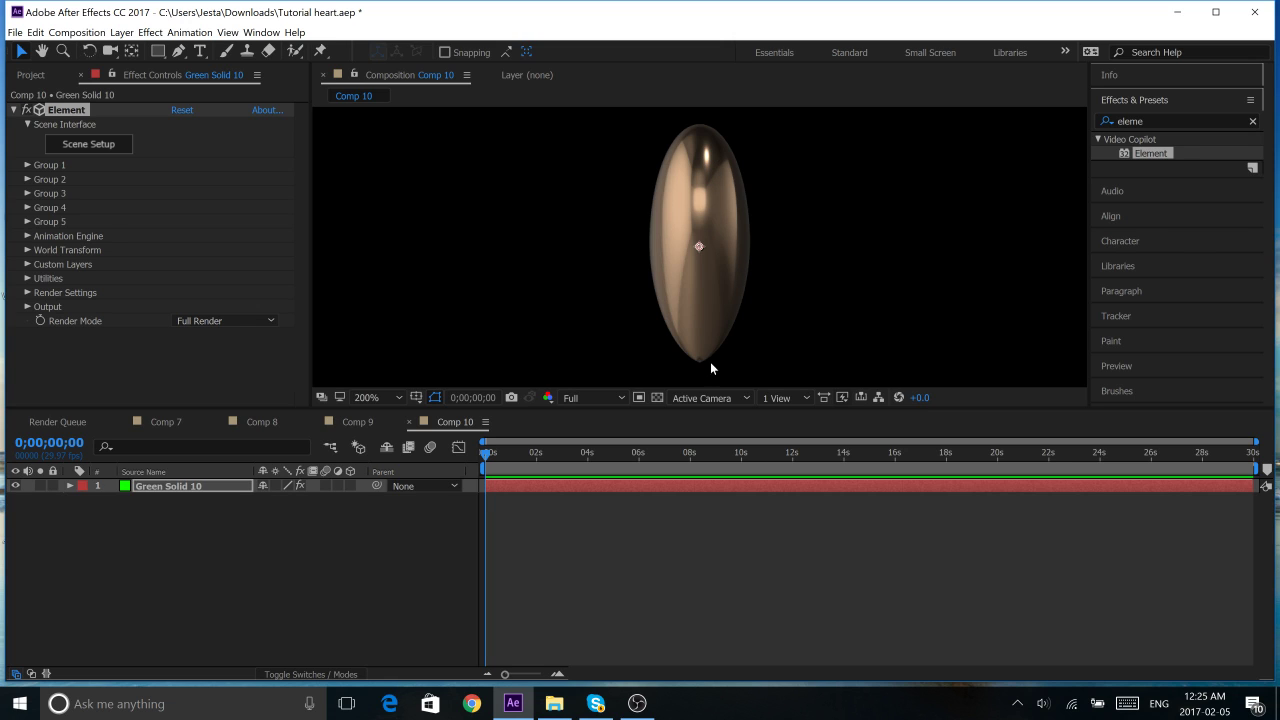
- Set Element's World Transform Y Rotation World to -131° so the heart faces the viewer
{"action": "key", "text": "comma"}
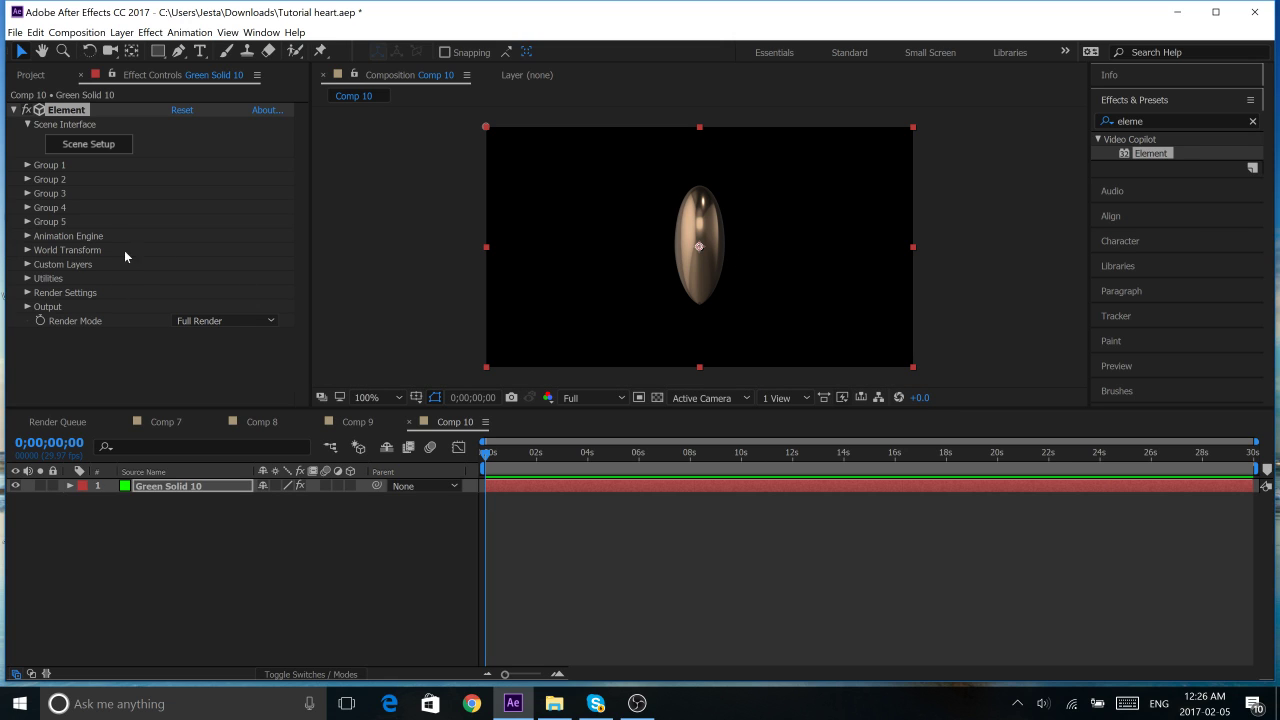
{"action": "left_click", "coordinate": [27, 250]}
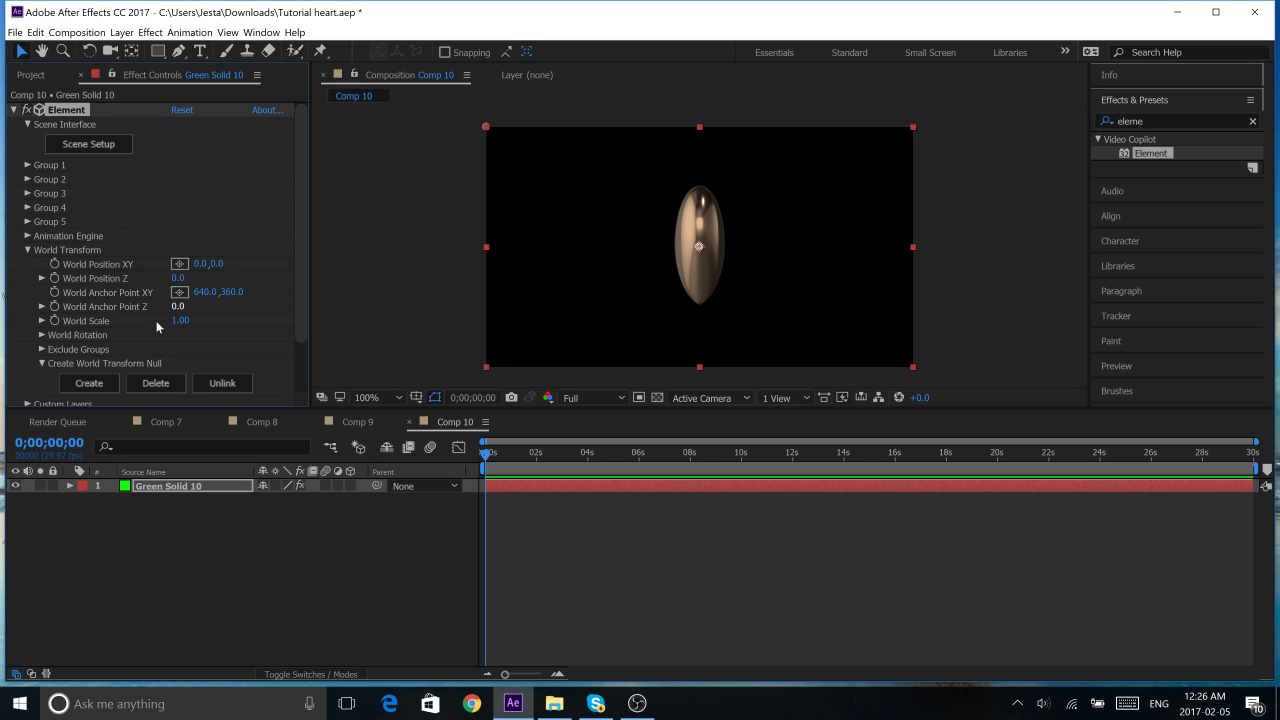
{"action": "left_click", "coordinate": [41, 335]}
{"action": "scroll", "coordinate": [225, 349], "scroll_direction": "down", "scroll_amount": 1}
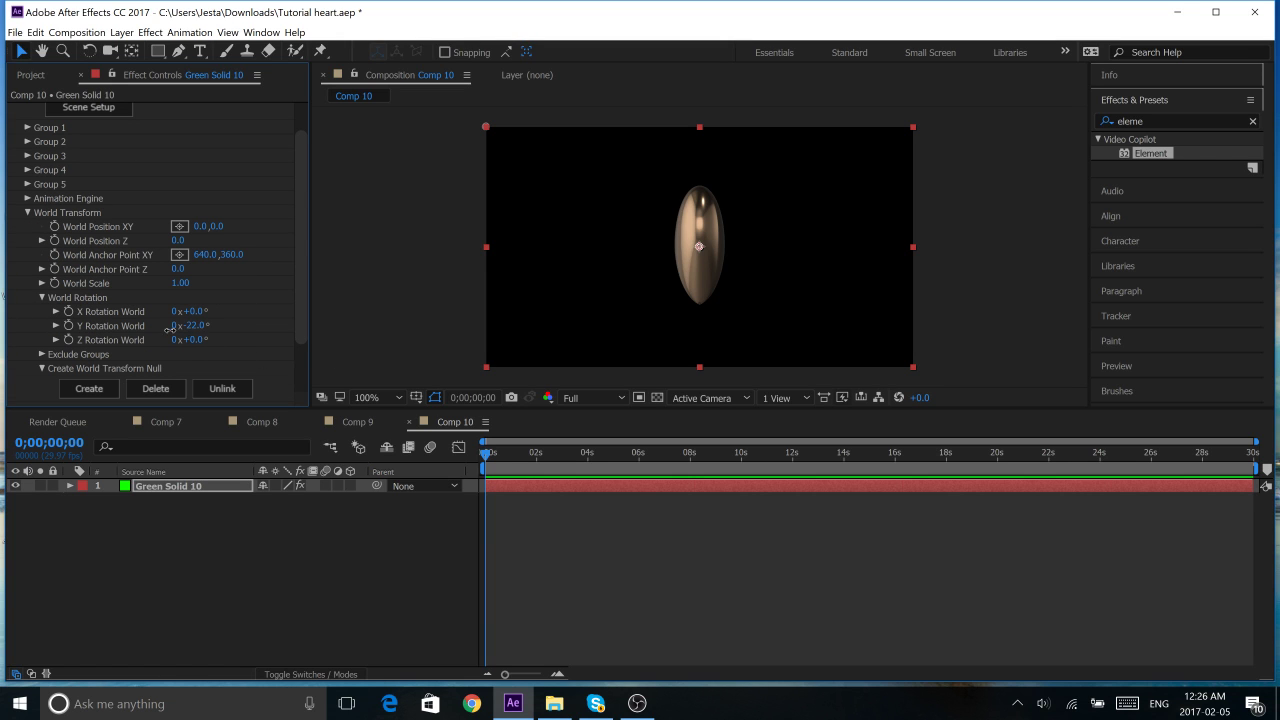
{"action": "left_click_drag", "start_coordinate": [167, 331], "coordinate": [93, 328]}
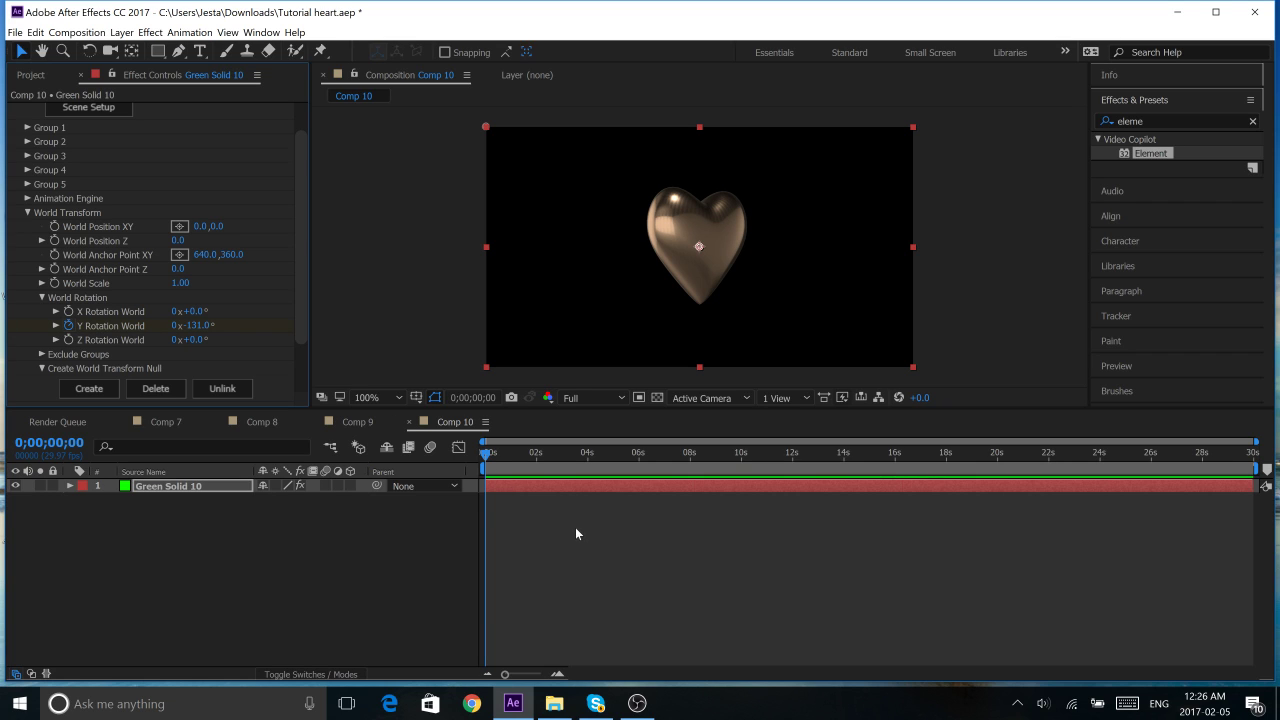
- Keyframe Y Rotation World from -131° at 0s to a new angle near 1s
{"action": "key", "text": "u"}
{"action": "left_click_drag", "start_coordinate": [494, 449], "coordinate": [524, 452]}
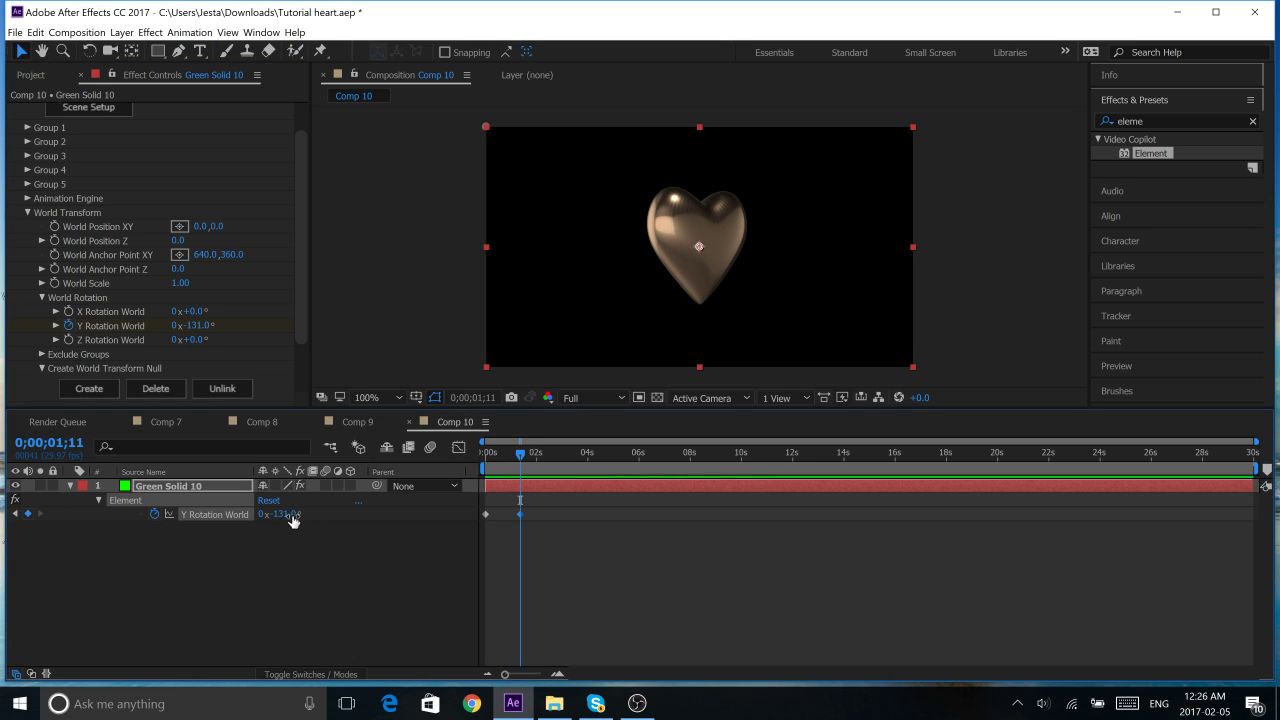
{"action": "left_click_drag", "start_coordinate": [297, 513], "coordinate": [338, 508]}
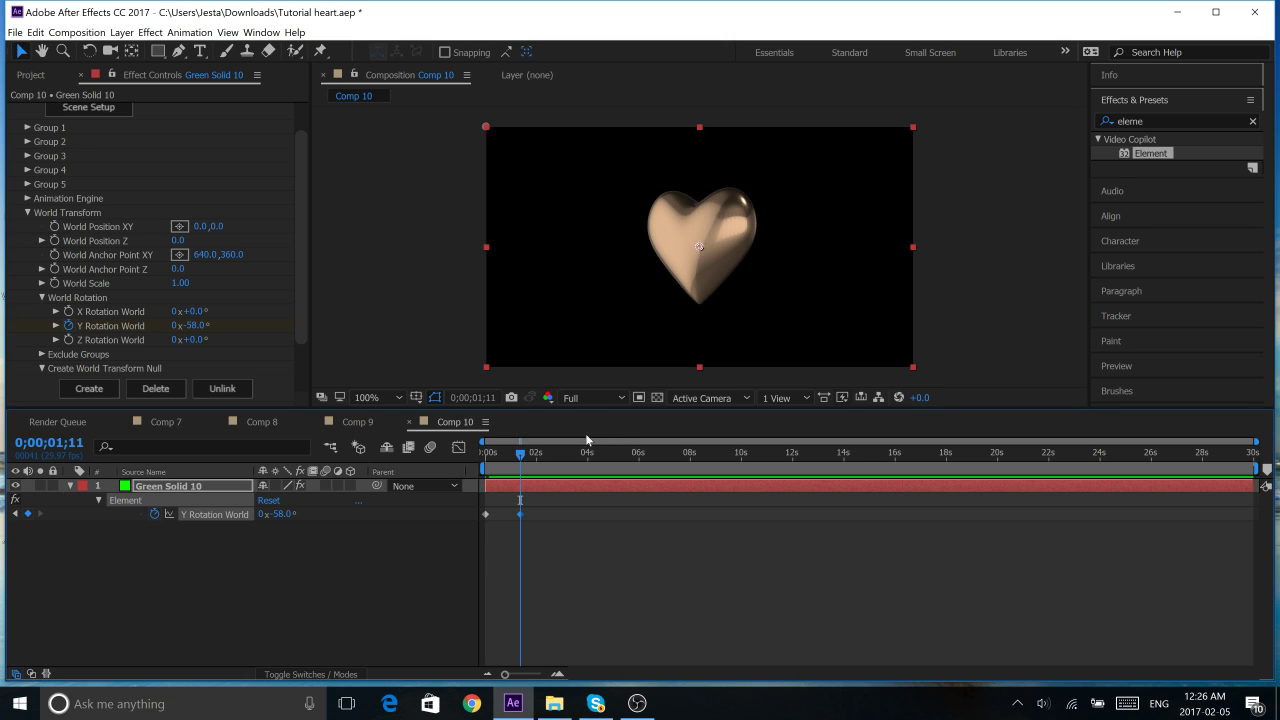
{"action": "left_click_drag", "start_coordinate": [522, 457], "coordinate": [419, 460]}
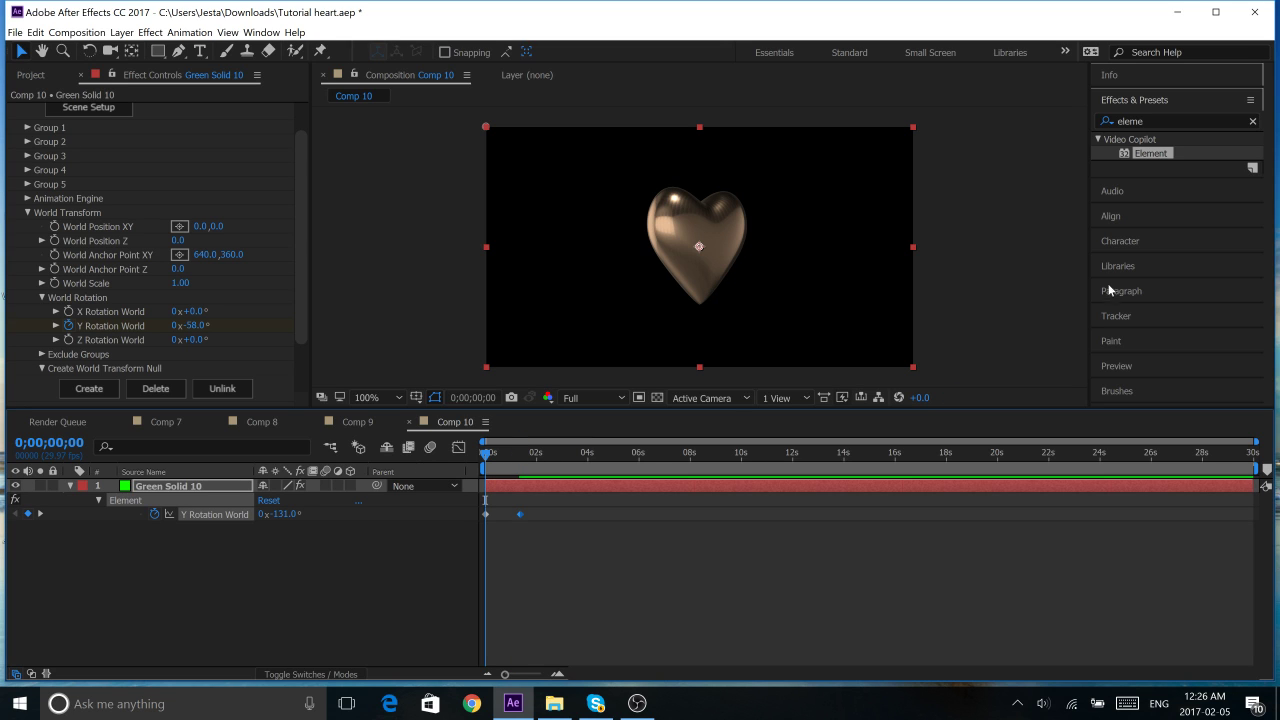
- Preview the heart's spin, then park the playhead near one second
{"action": "left_click", "coordinate": [1135, 363]}
{"action": "left_click", "coordinate": [1175, 330]}
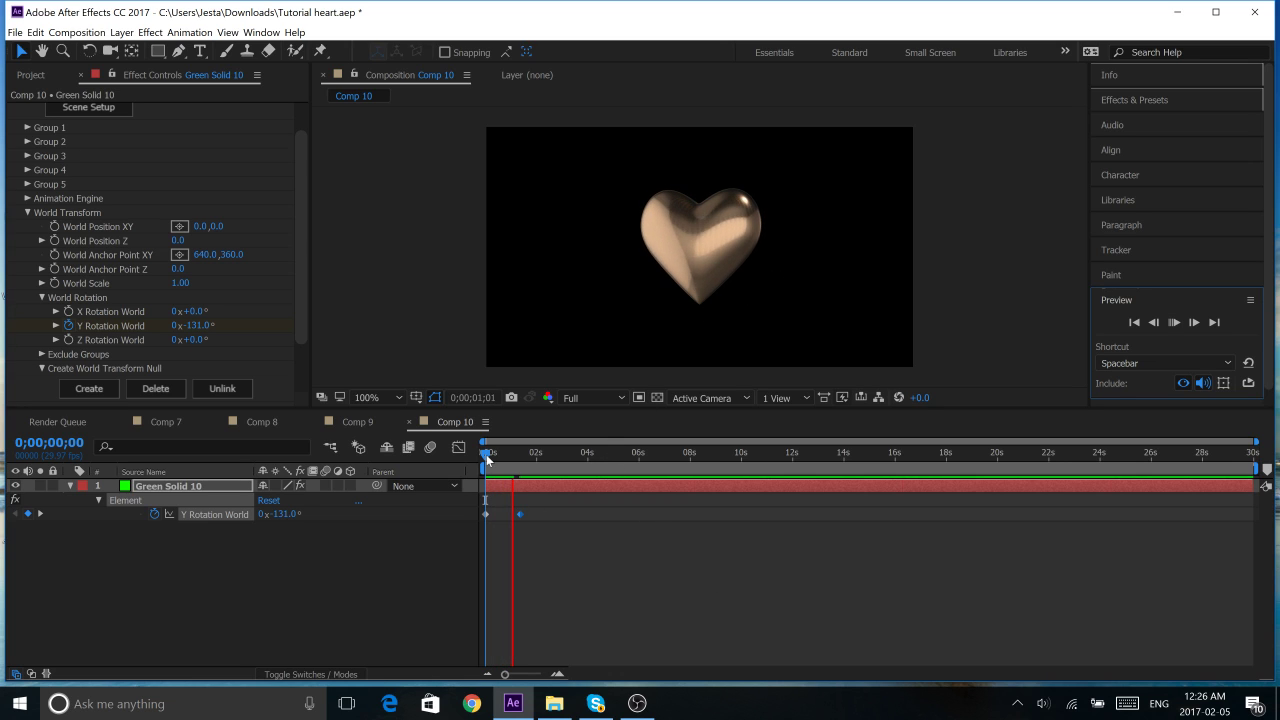
{"action": "key", "text": "space"}
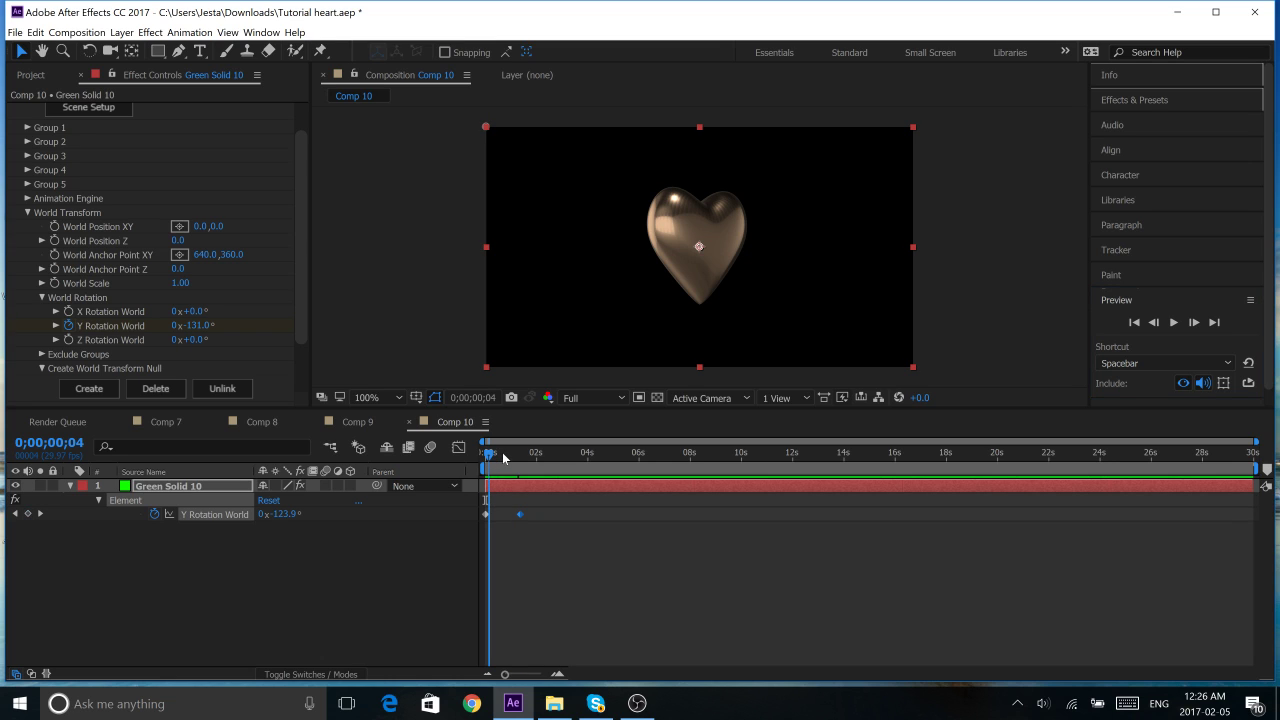
{"action": "left_click_drag", "start_coordinate": [490, 458], "coordinate": [513, 455]}
- Collapse World Transform and enable Element's Animation Engine
{"action": "key", "text": "Home"}
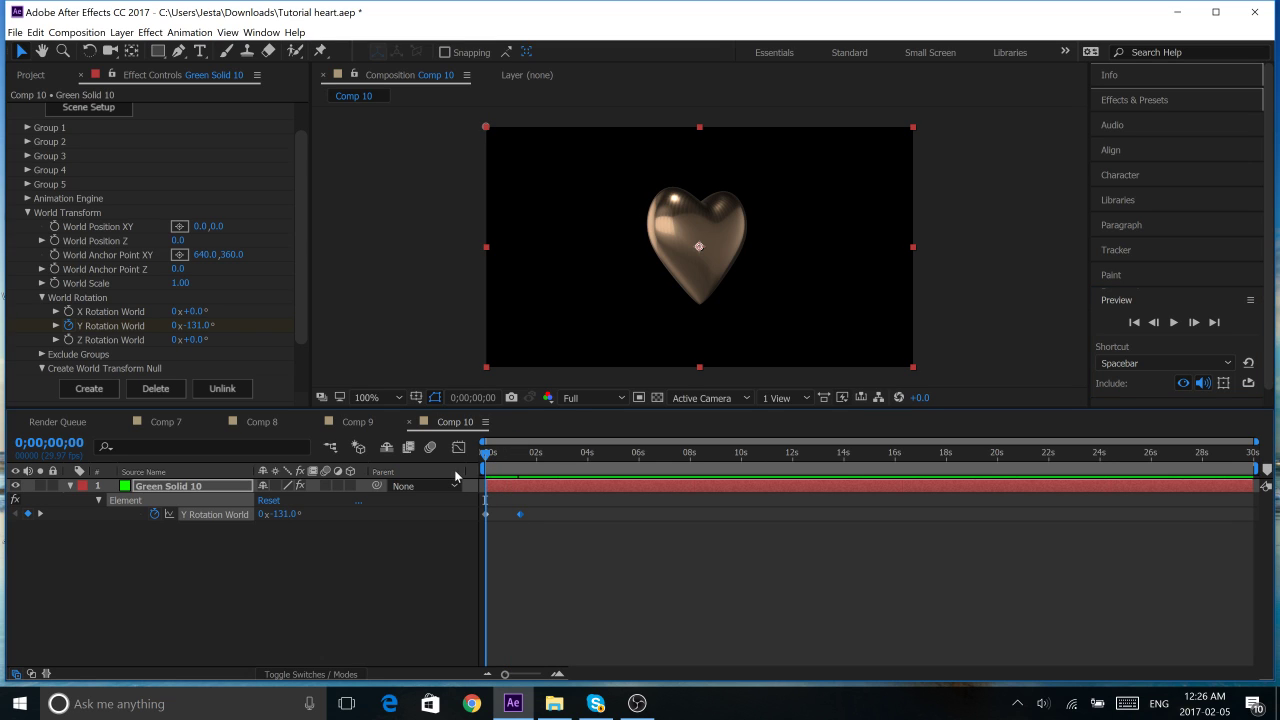
{"action": "left_click", "coordinate": [27, 212]}
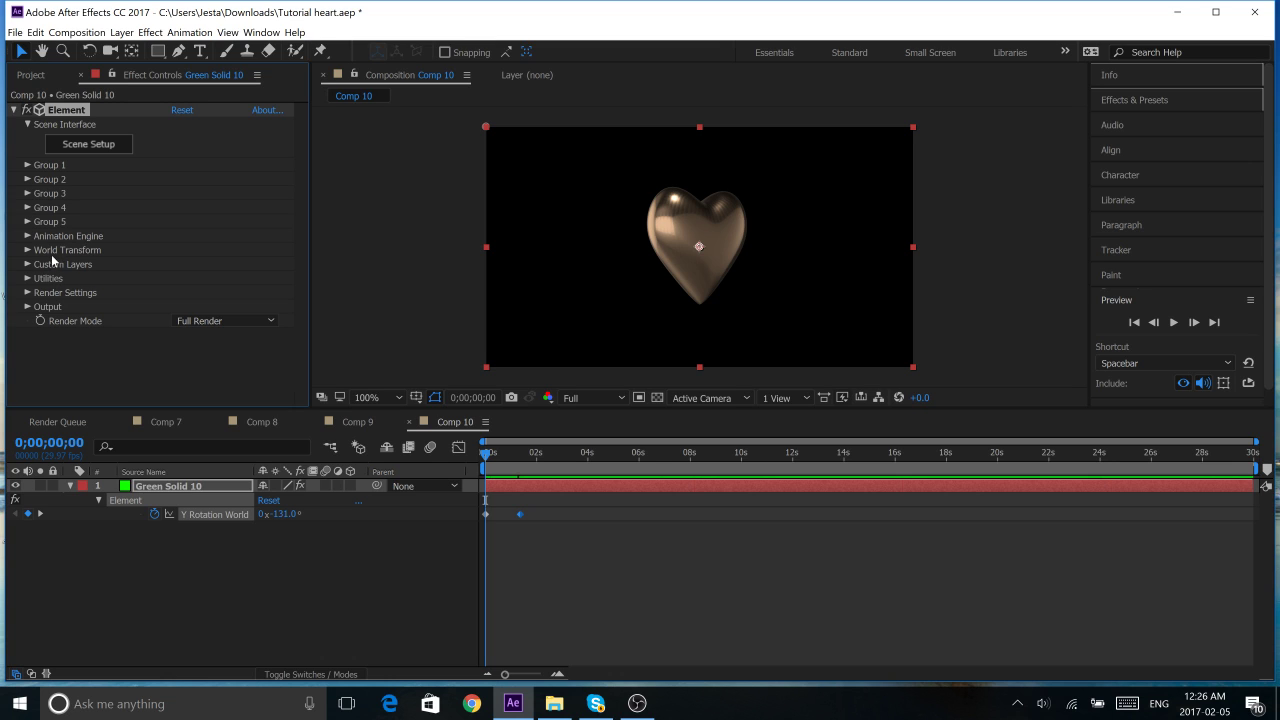
{"action": "left_click", "coordinate": [27, 236]}
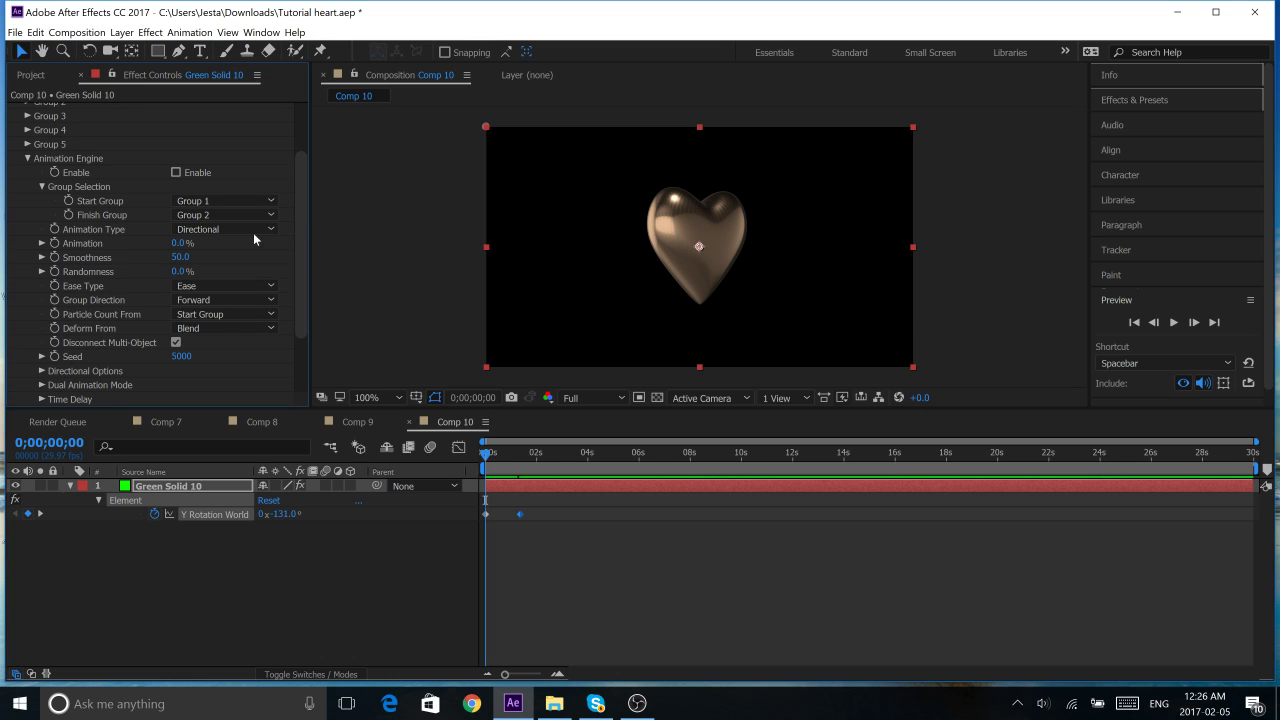
{"action": "left_click", "coordinate": [177, 173]}
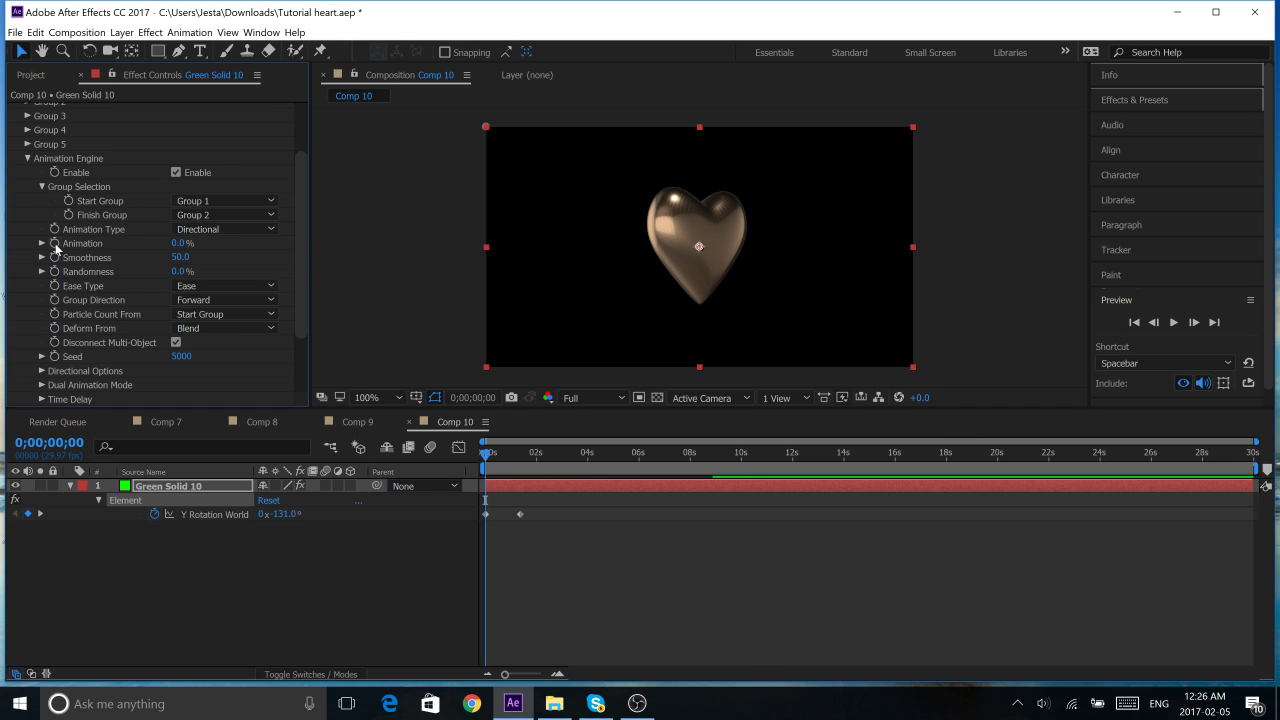
- Keyframe Animation at 0% near 1s and 100% at 0s, then preview the build-in
{"action": "key", "text": "u"}
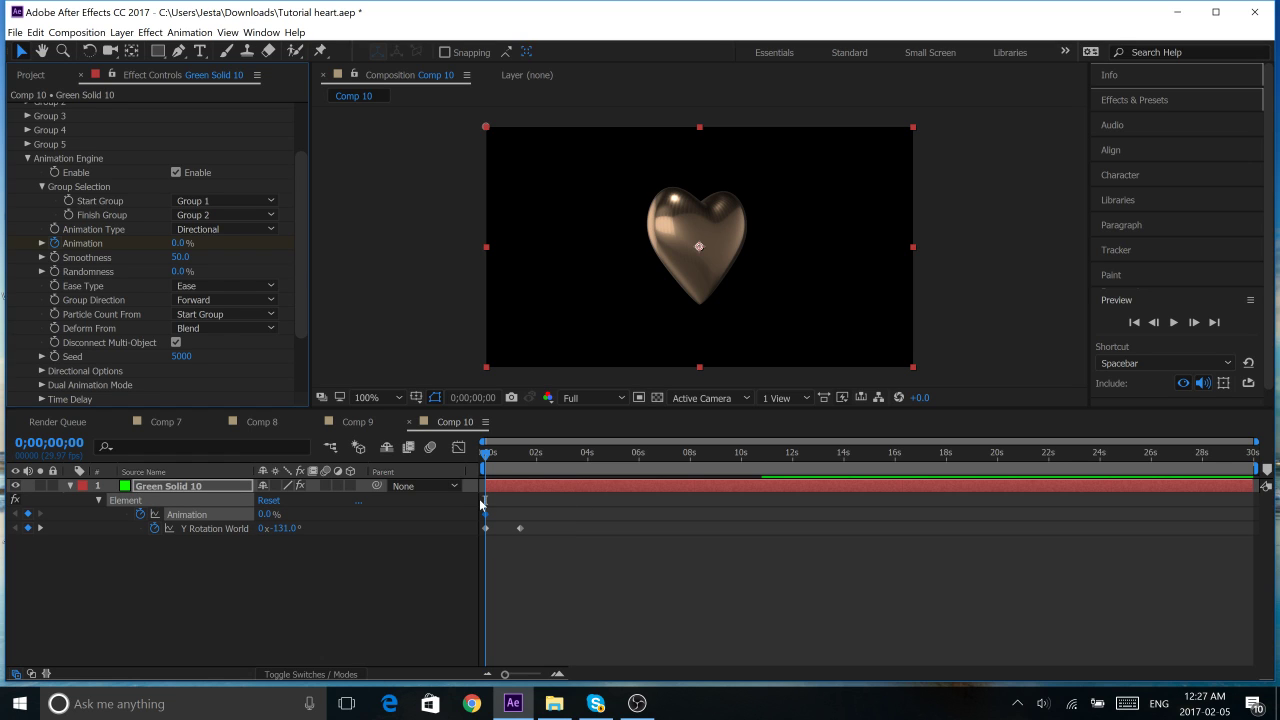
{"action": "left_click_drag", "start_coordinate": [487, 460], "coordinate": [510, 459]}
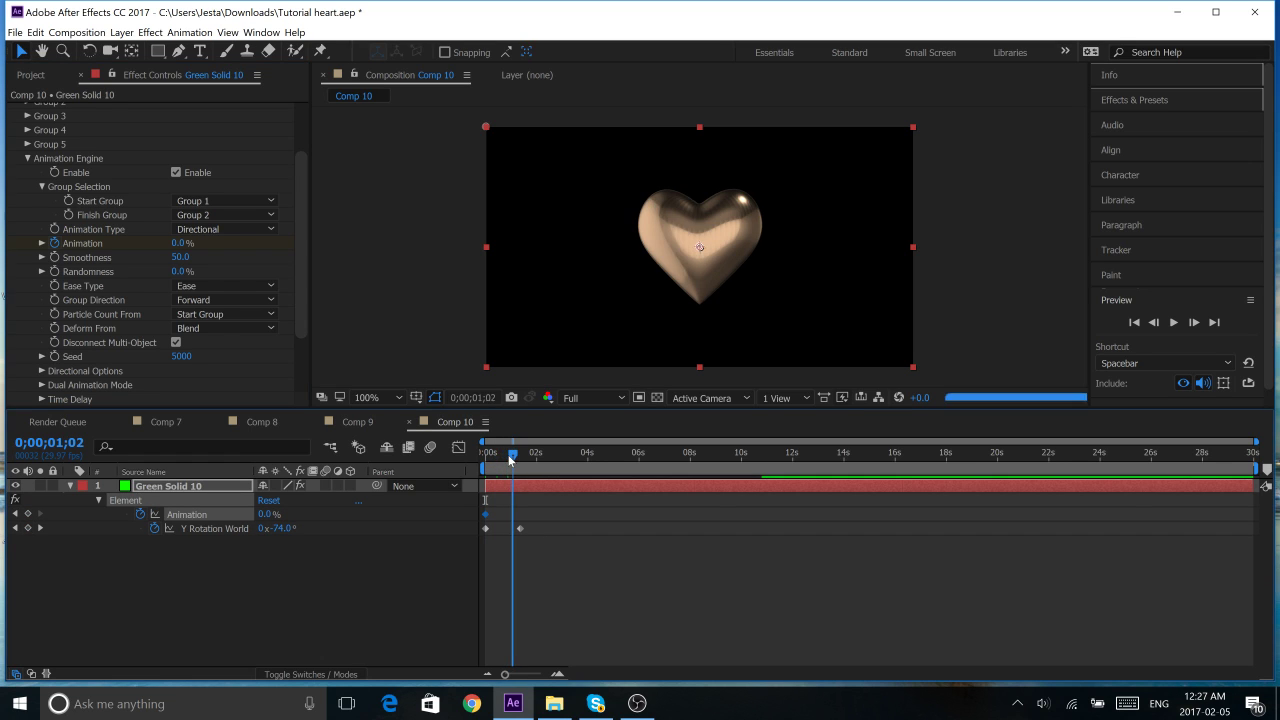
{"action": "left_click", "coordinate": [180, 243]}
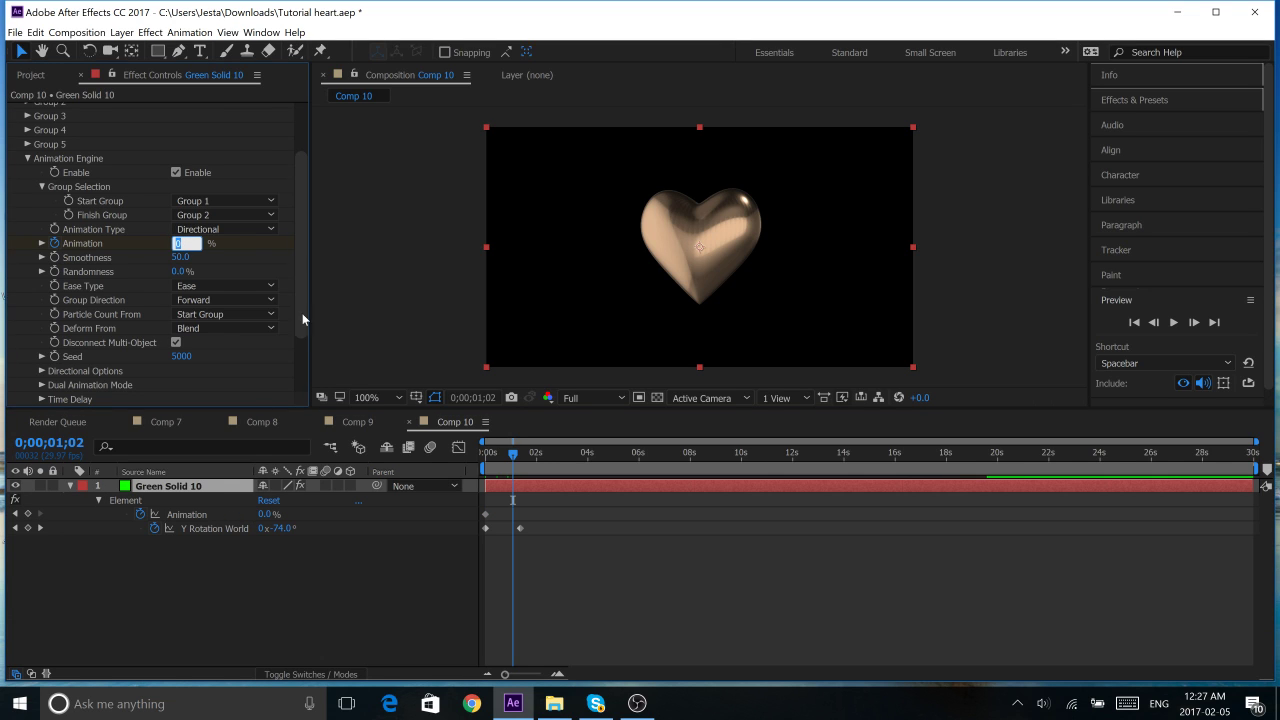
{"action": "left_click", "coordinate": [28, 514]}
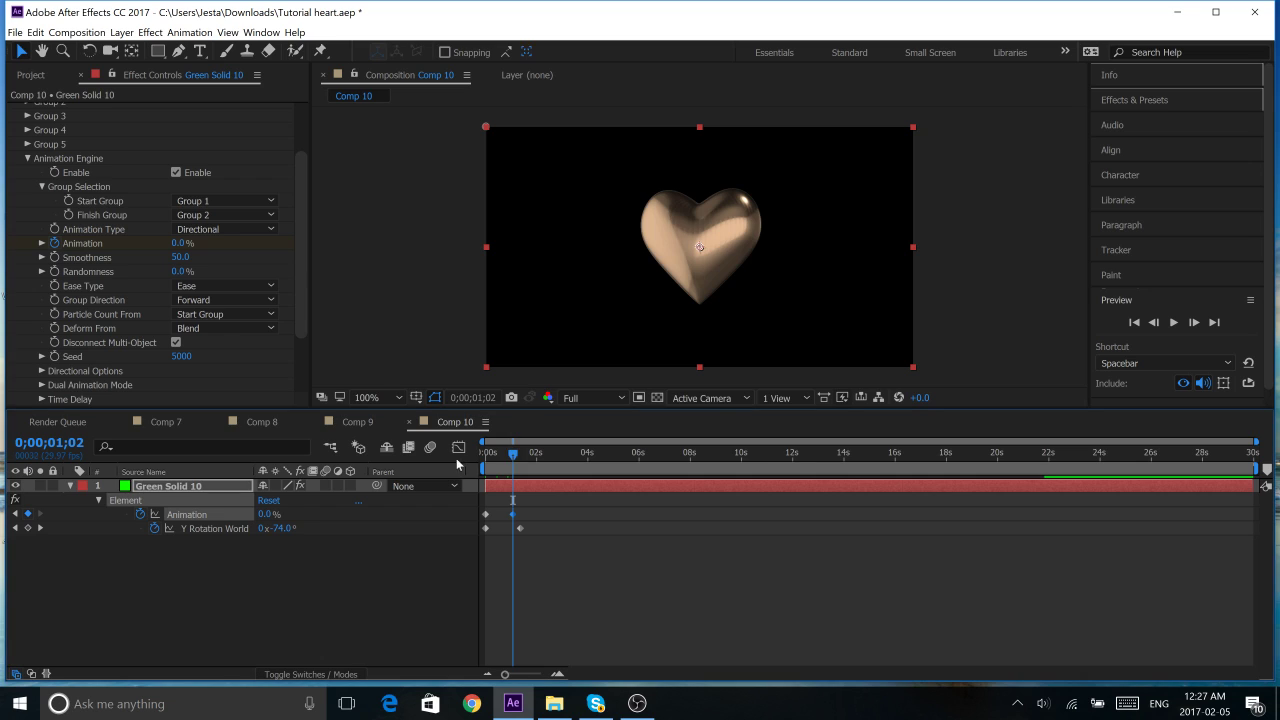
{"action": "key", "text": "Home"}
{"action": "left_click", "coordinate": [263, 514]}
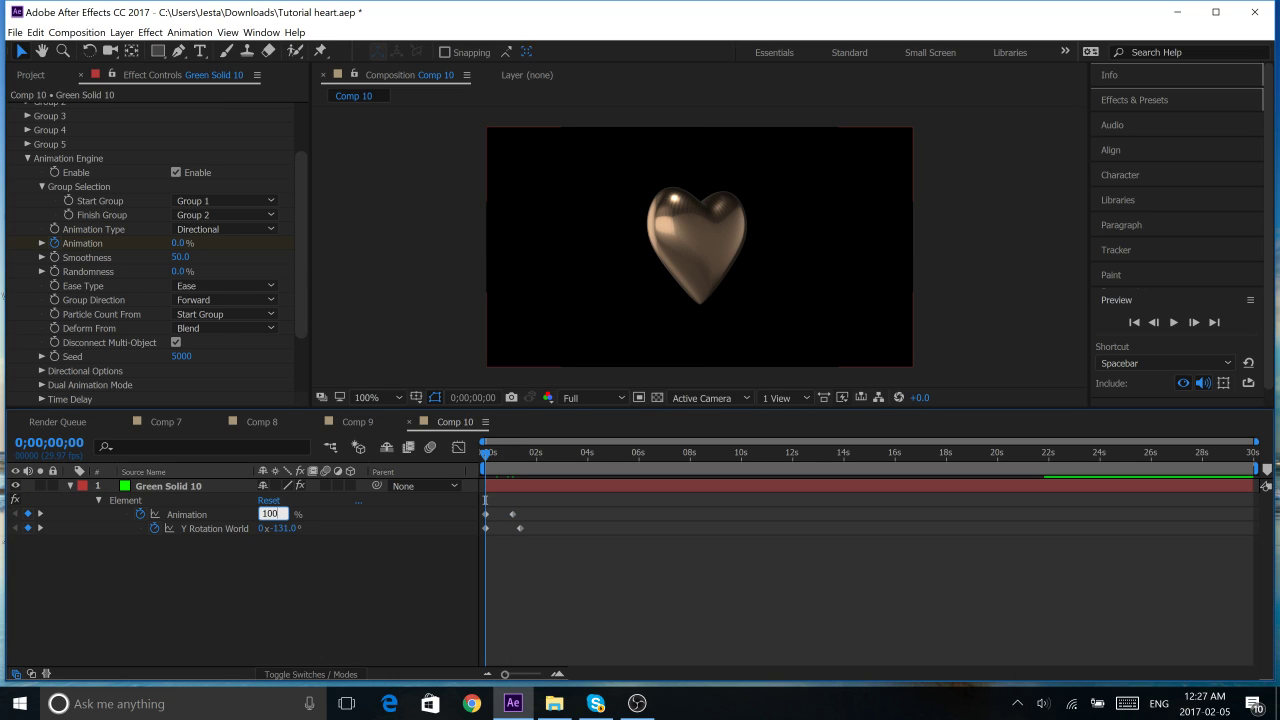
{"action": "key", "text": "Return"}
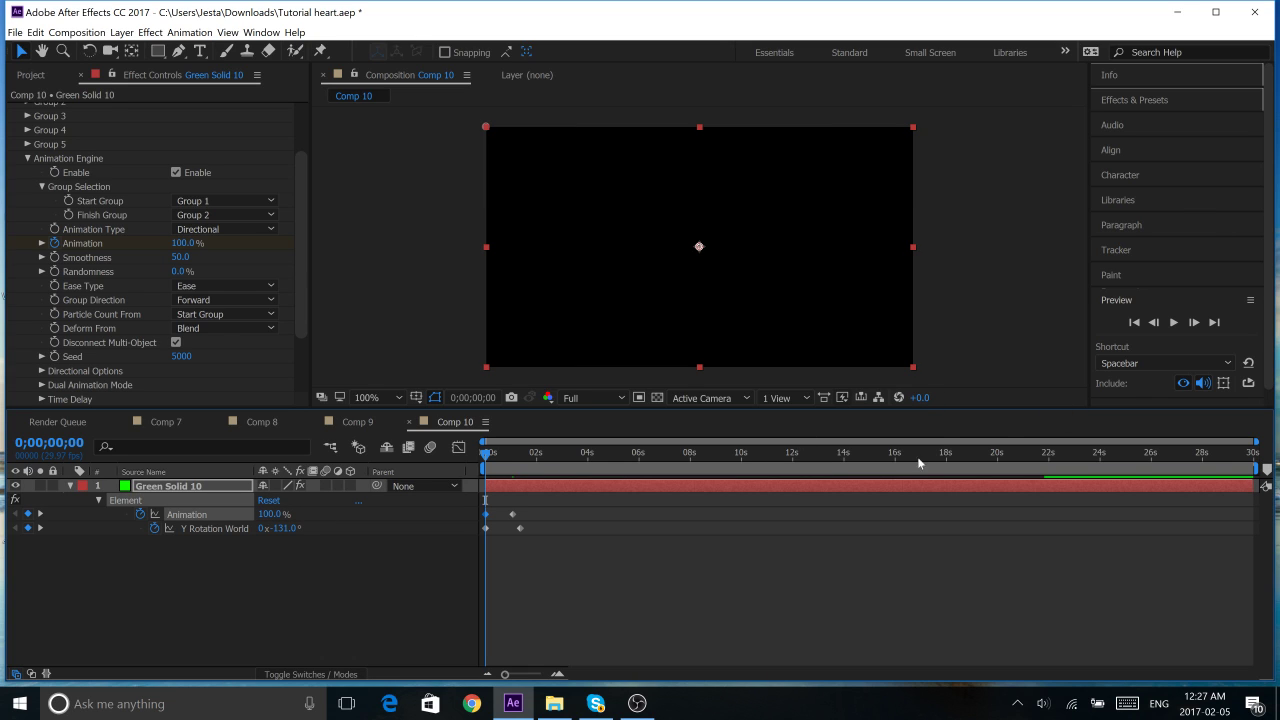
{"action": "left_click", "coordinate": [1174, 323]}
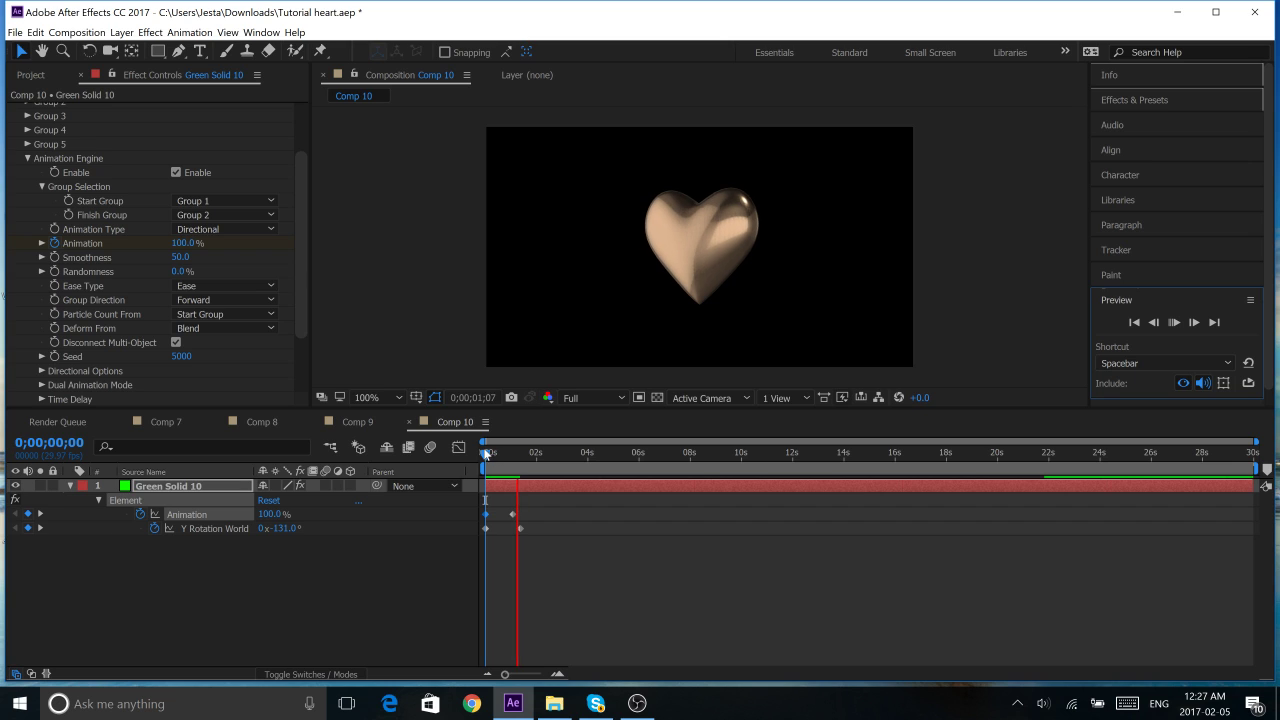
- Replay and stop the heart build-in preview, then minimize After Effects
{"action": "left_click_drag", "start_coordinate": [486, 453], "coordinate": [465, 469]}
{"action": "left_click", "coordinate": [1174, 322]}
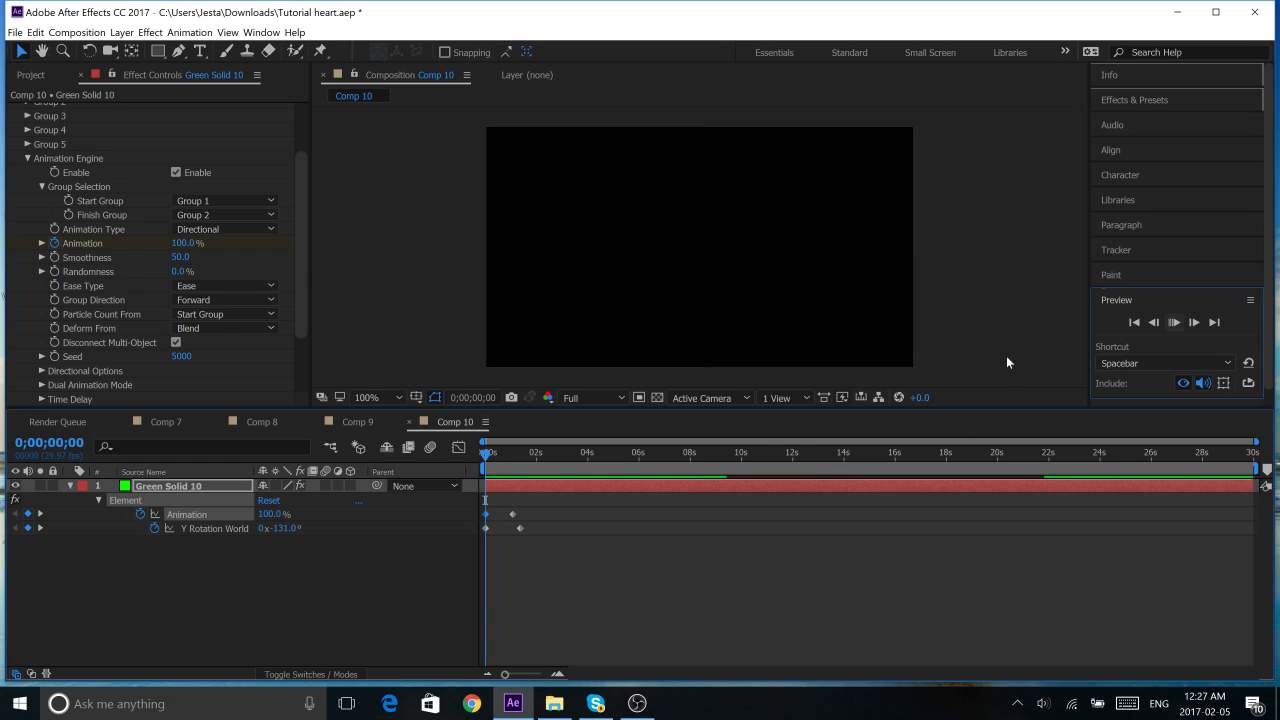
{"action": "left_click", "coordinate": [486, 458]}
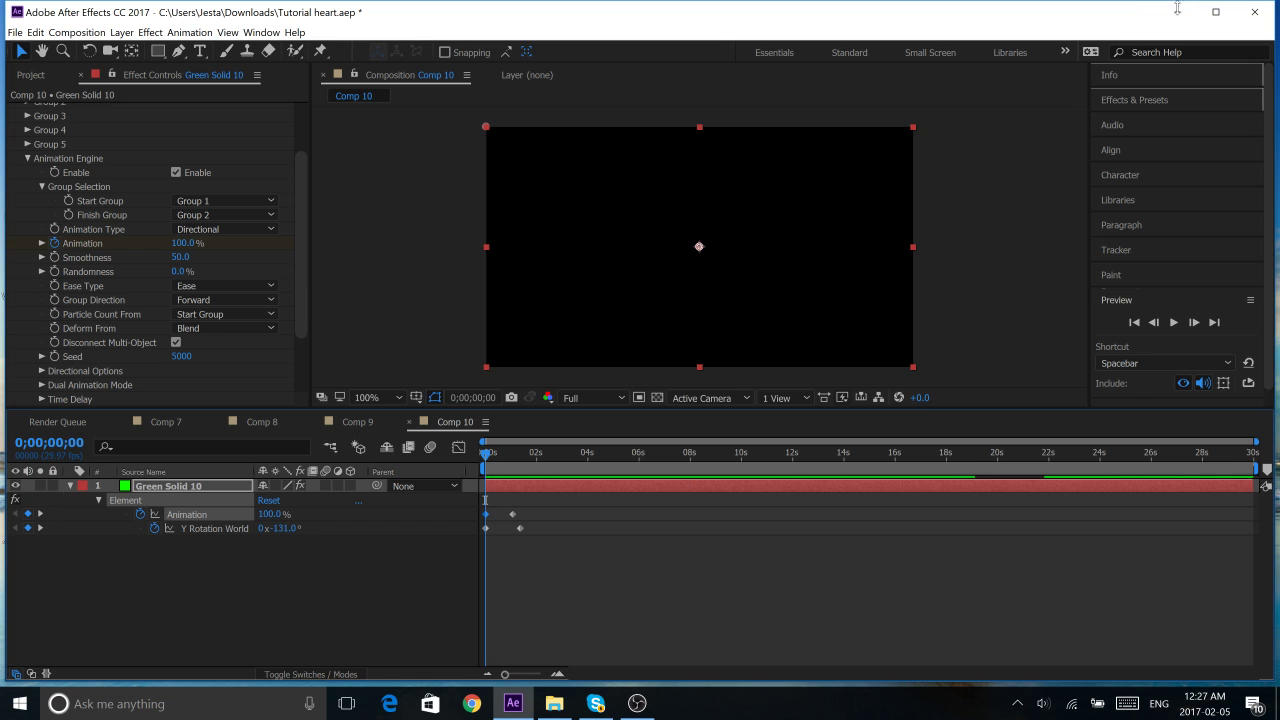
{"action": "left_click", "coordinate": [1176, 11]}
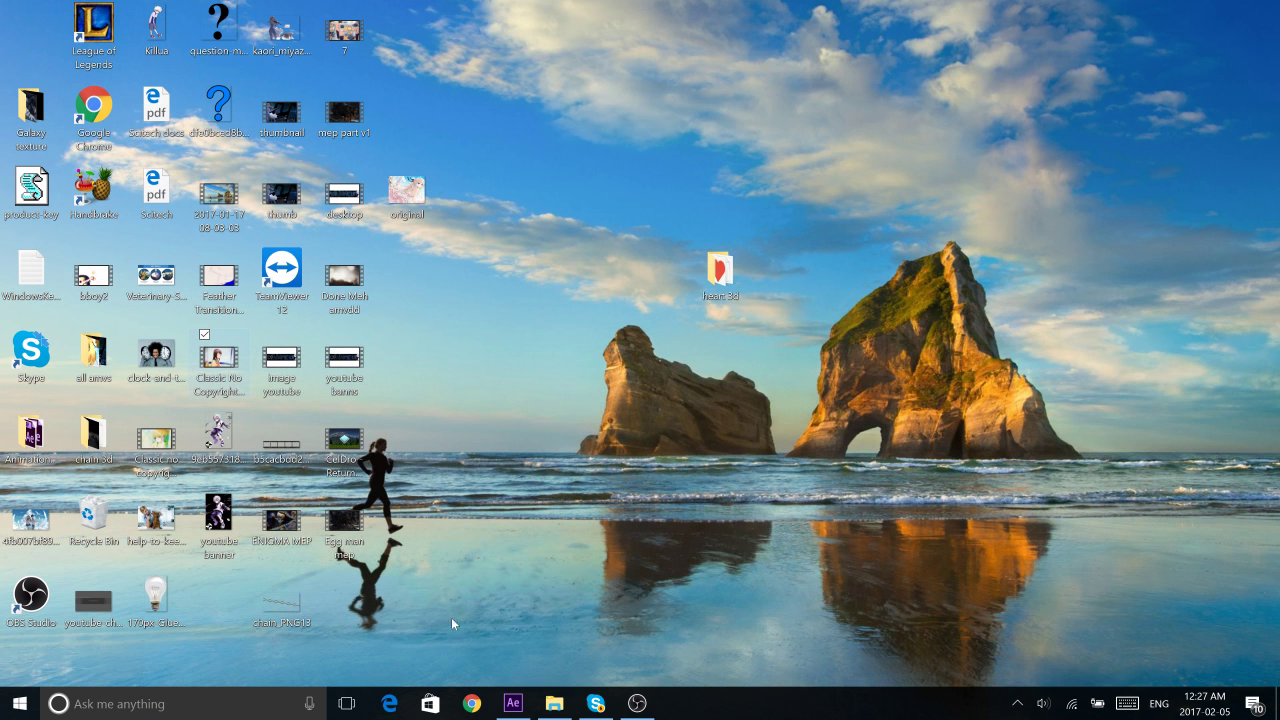
- Stack Green Solid 10 above the Classic No Copyright Now Amv-1.m4v footage and check frame 21
{"action": "left_click", "coordinate": [514, 705]}
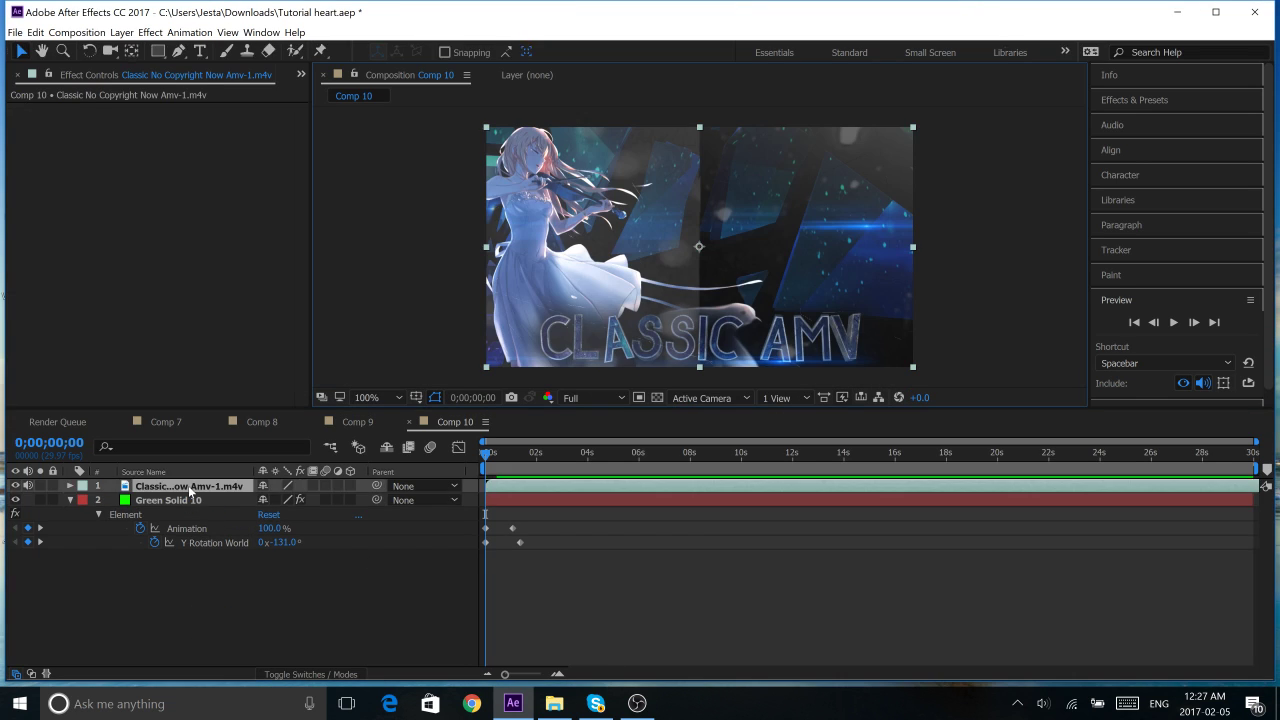
{"action": "left_click_drag", "start_coordinate": [168, 500], "coordinate": [172, 484]}
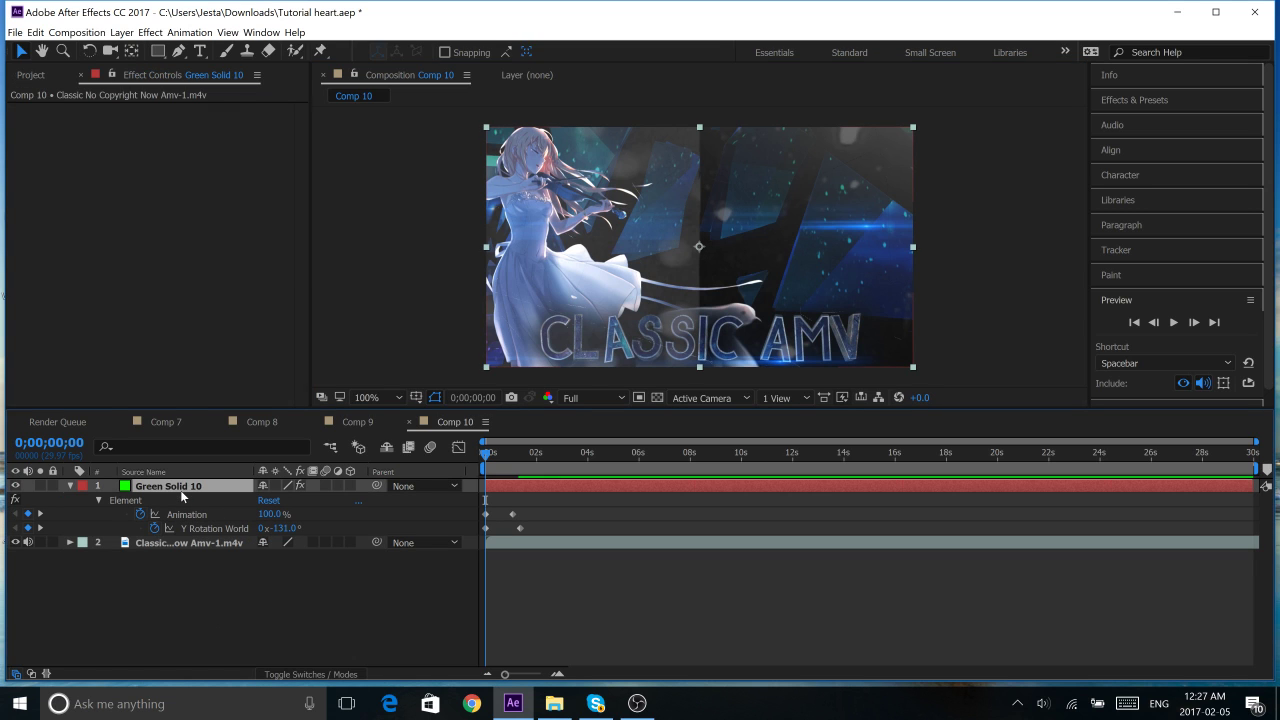
{"action": "left_click", "coordinate": [70, 486]}
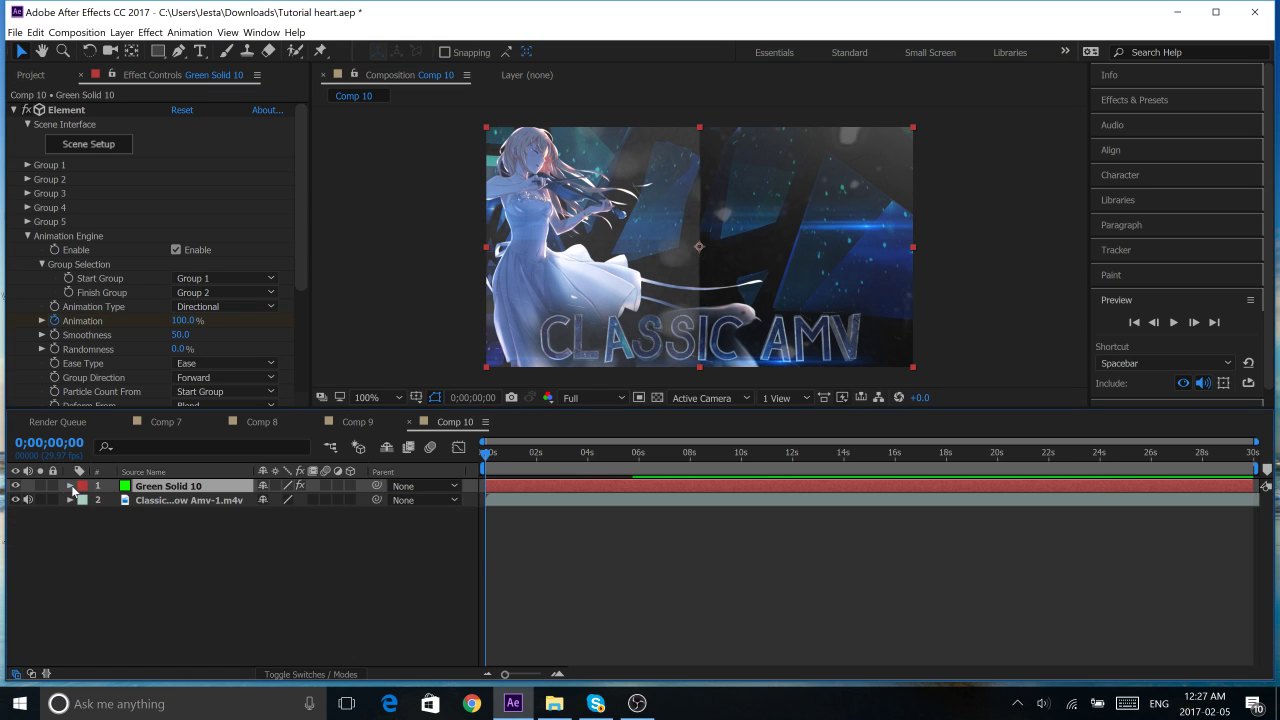
{"action": "left_click_drag", "start_coordinate": [488, 457], "coordinate": [505, 457]}
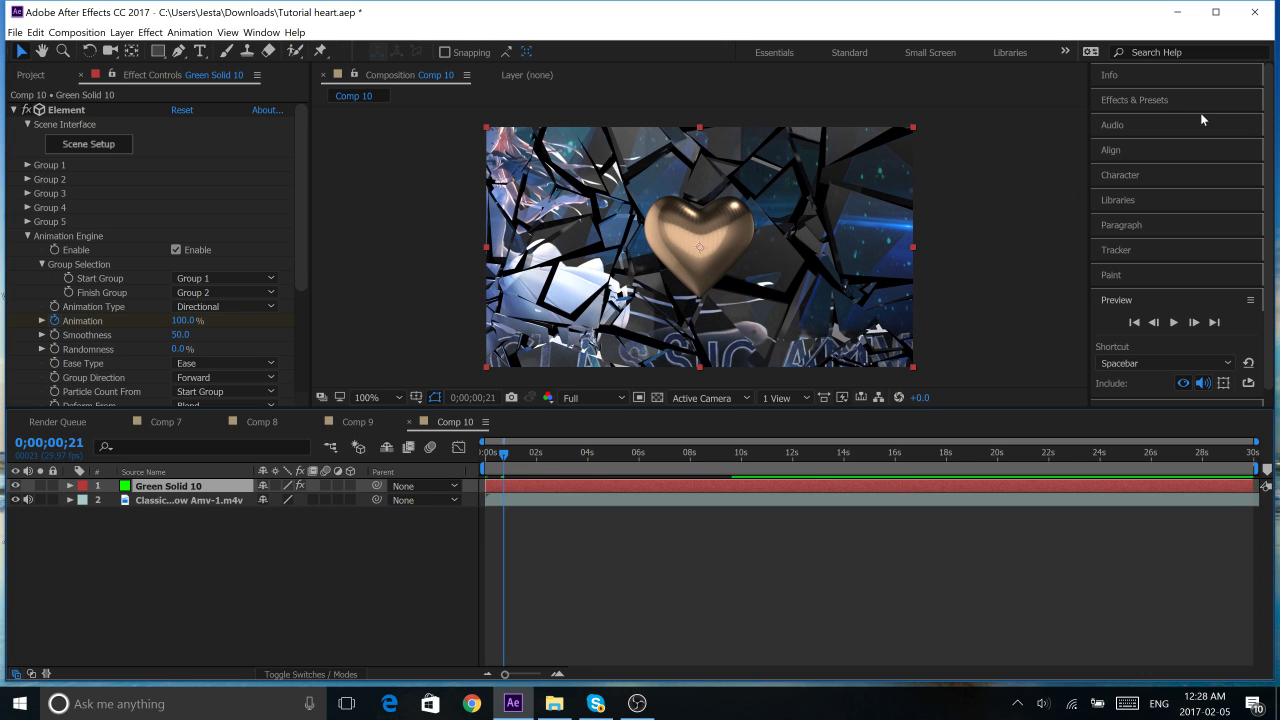
- Search for 'dropshadow' and apply S_DropShadow to the Green Solid 10 heart layer
{"action": "left_click", "coordinate": [1149, 101]}
{"action": "left_click", "coordinate": [1151, 120]}
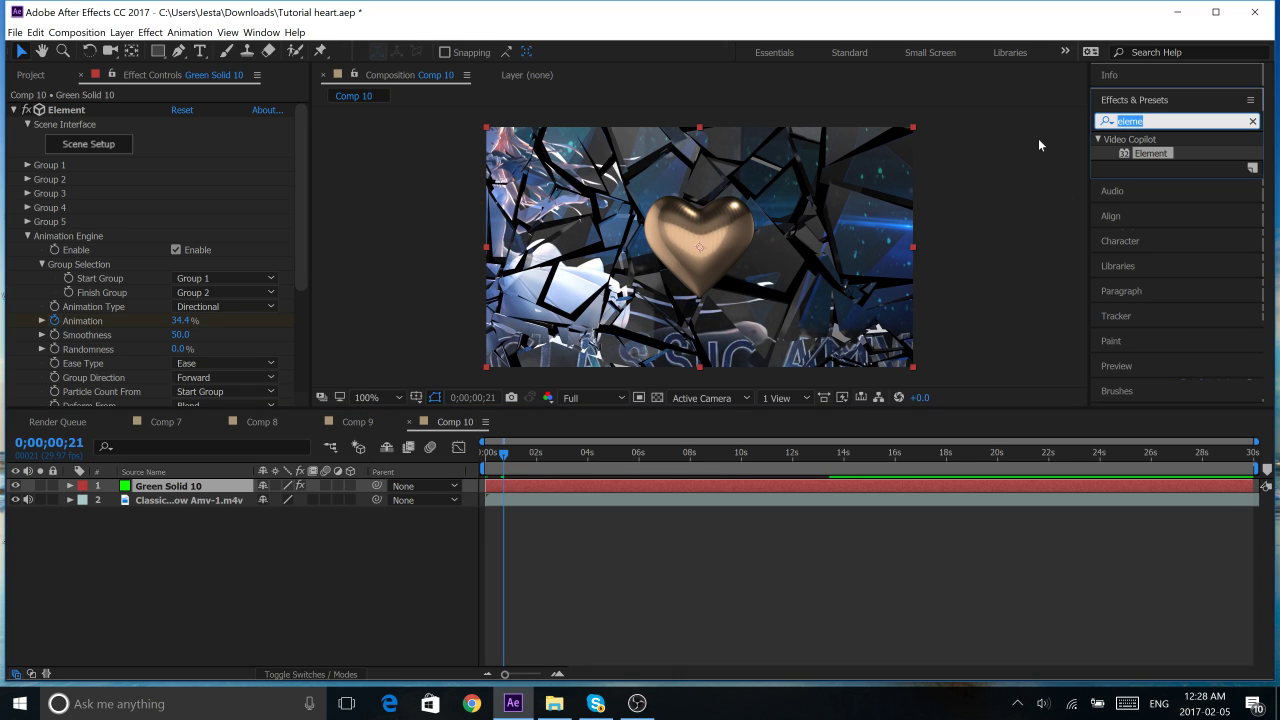
{"action": "key", "text": "BackSpace"}
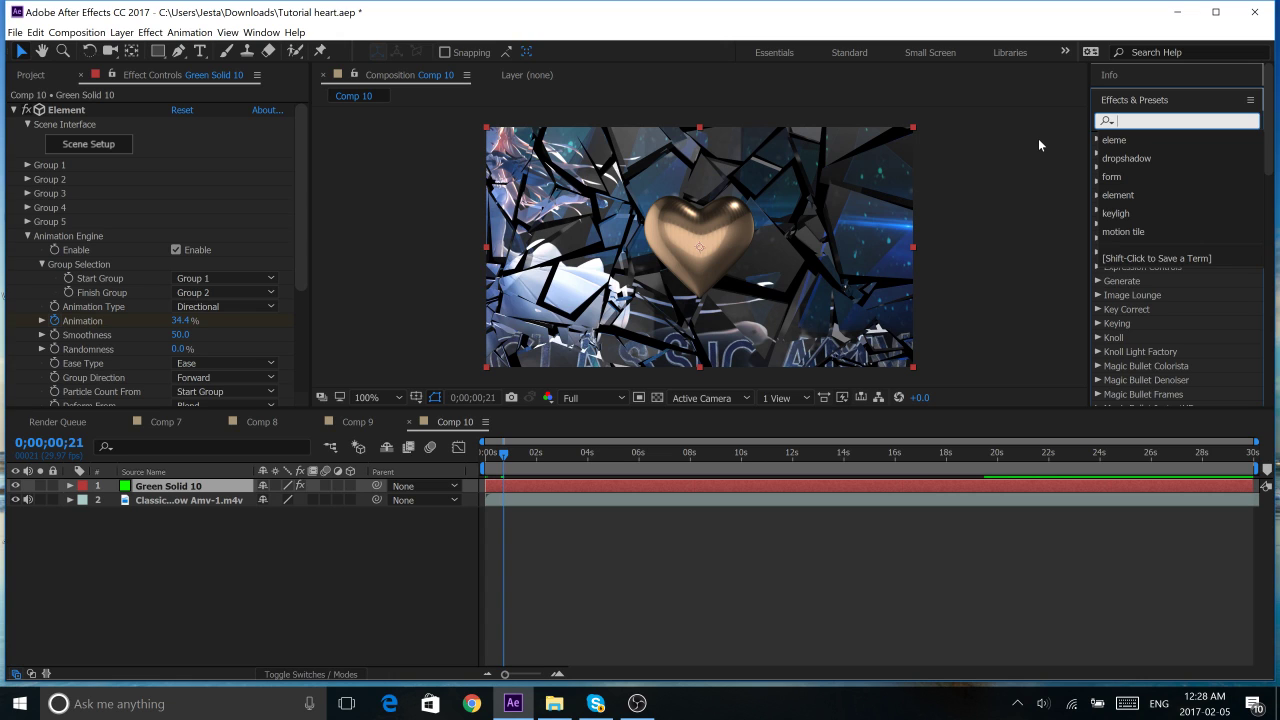
{"action": "type", "text": "drop"}
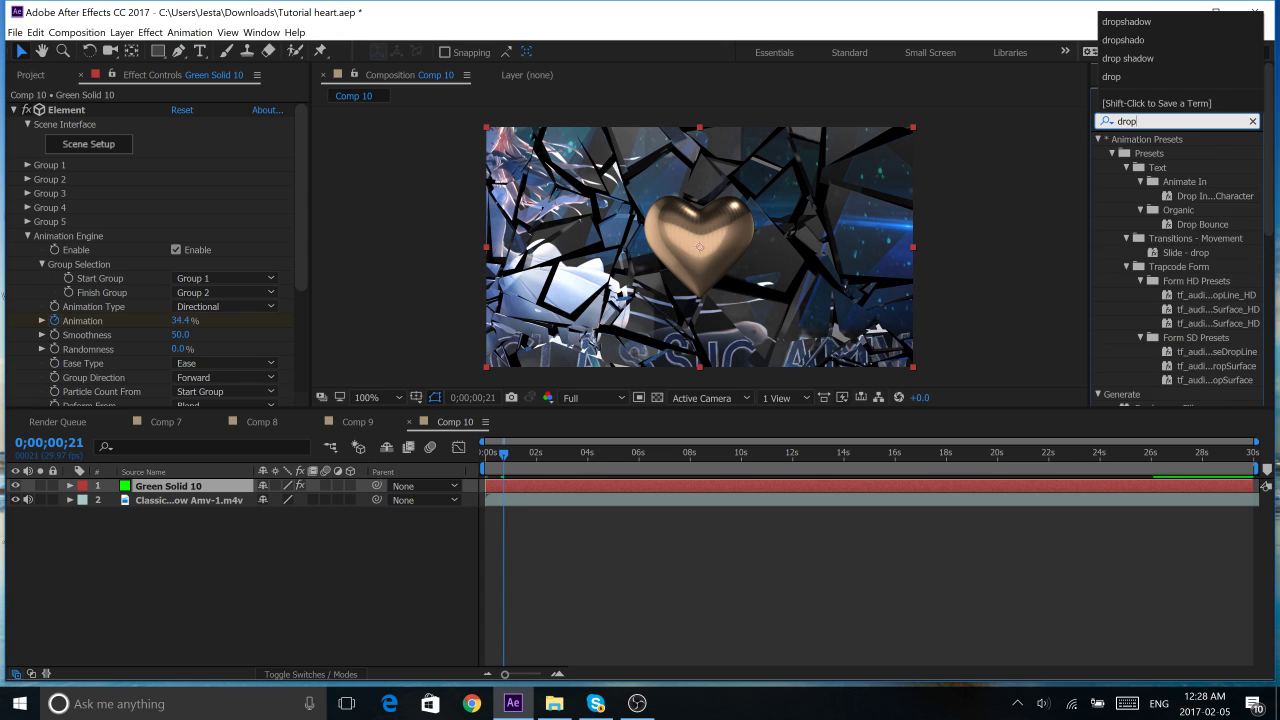
{"action": "type", "text": "shadow"}
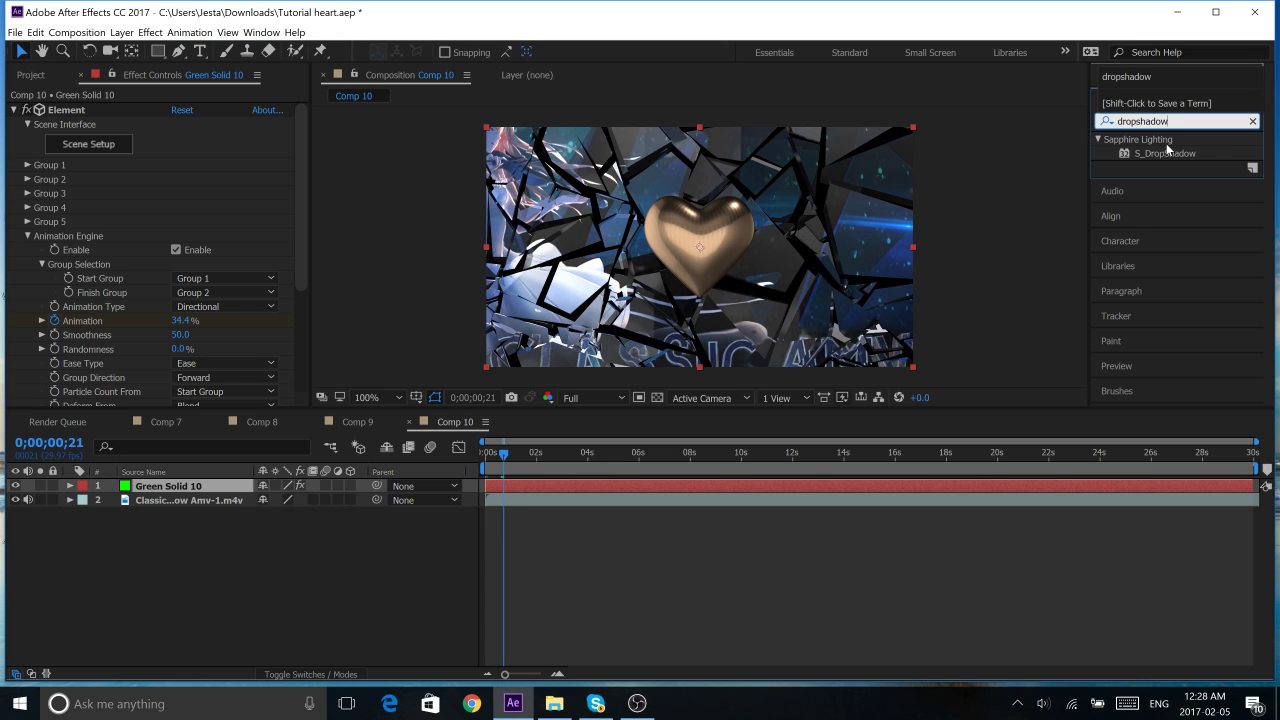
{"action": "left_click_drag", "start_coordinate": [1165, 155], "coordinate": [508, 482]}
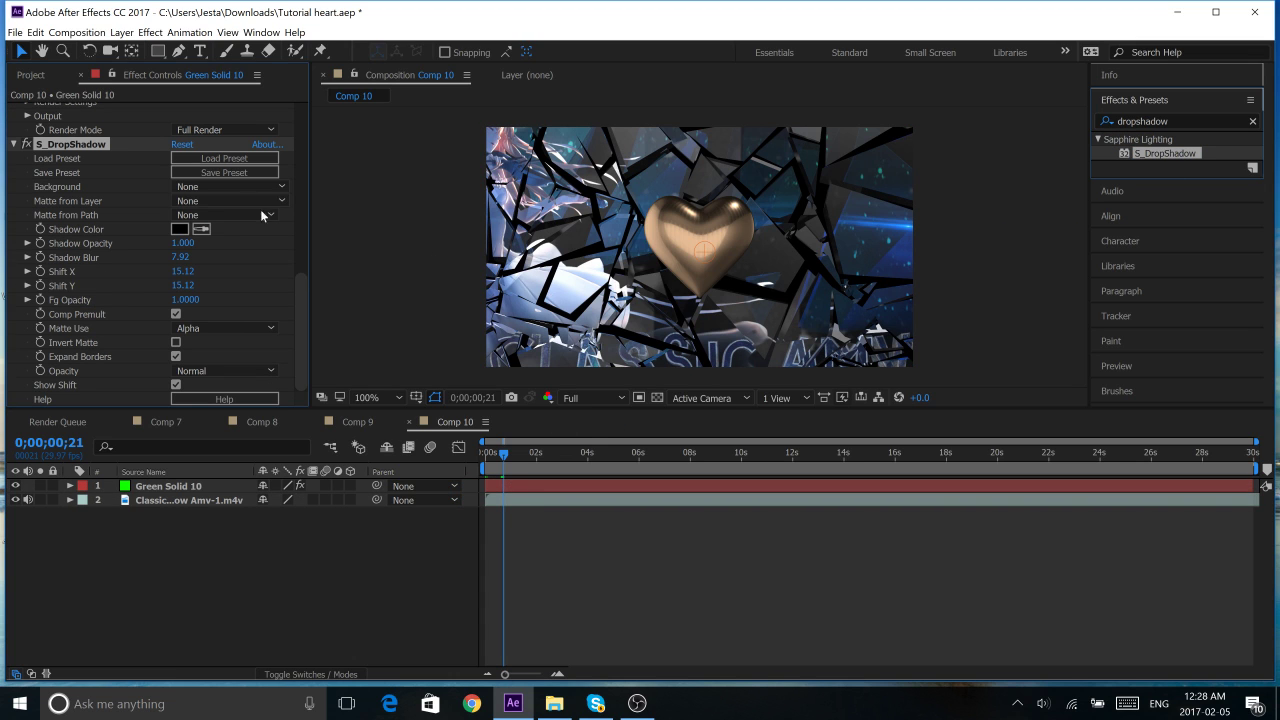
{"action": "left_click", "coordinate": [175, 487]}
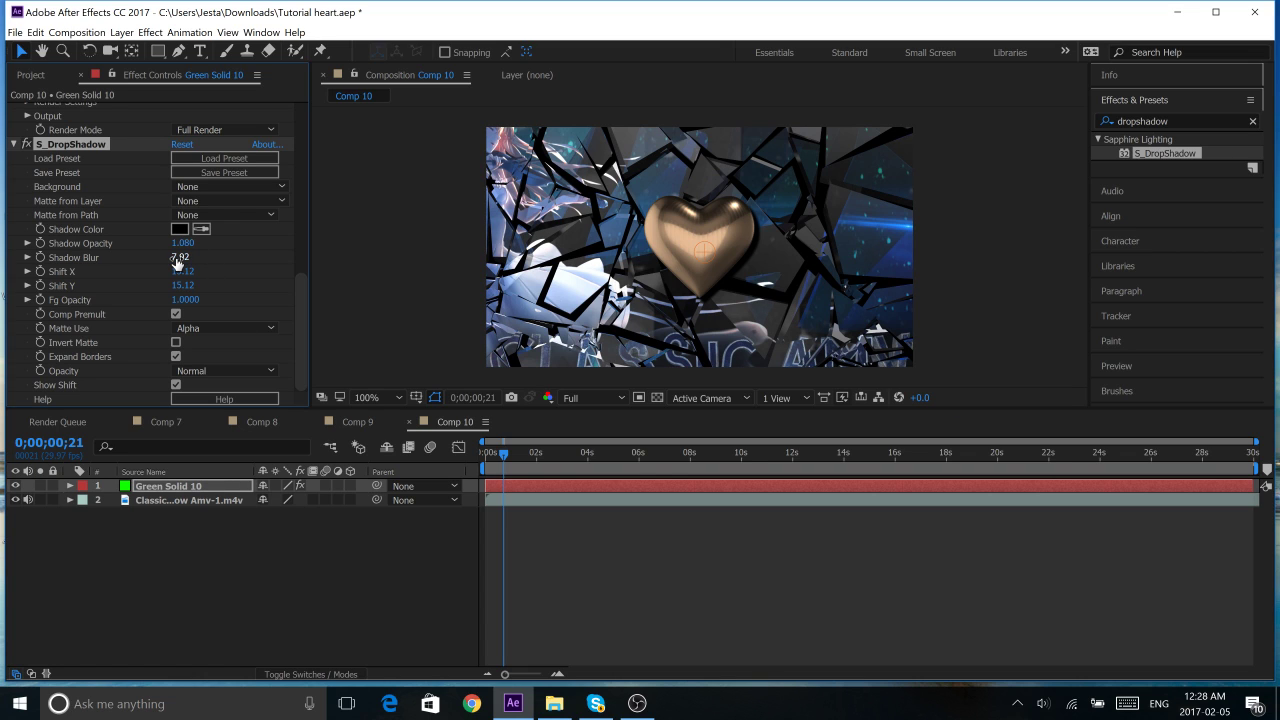
- Raise the drop shadow's Shadow Blur to about 317
{"action": "left_click_drag", "start_coordinate": [200, 257], "coordinate": [218, 255]}
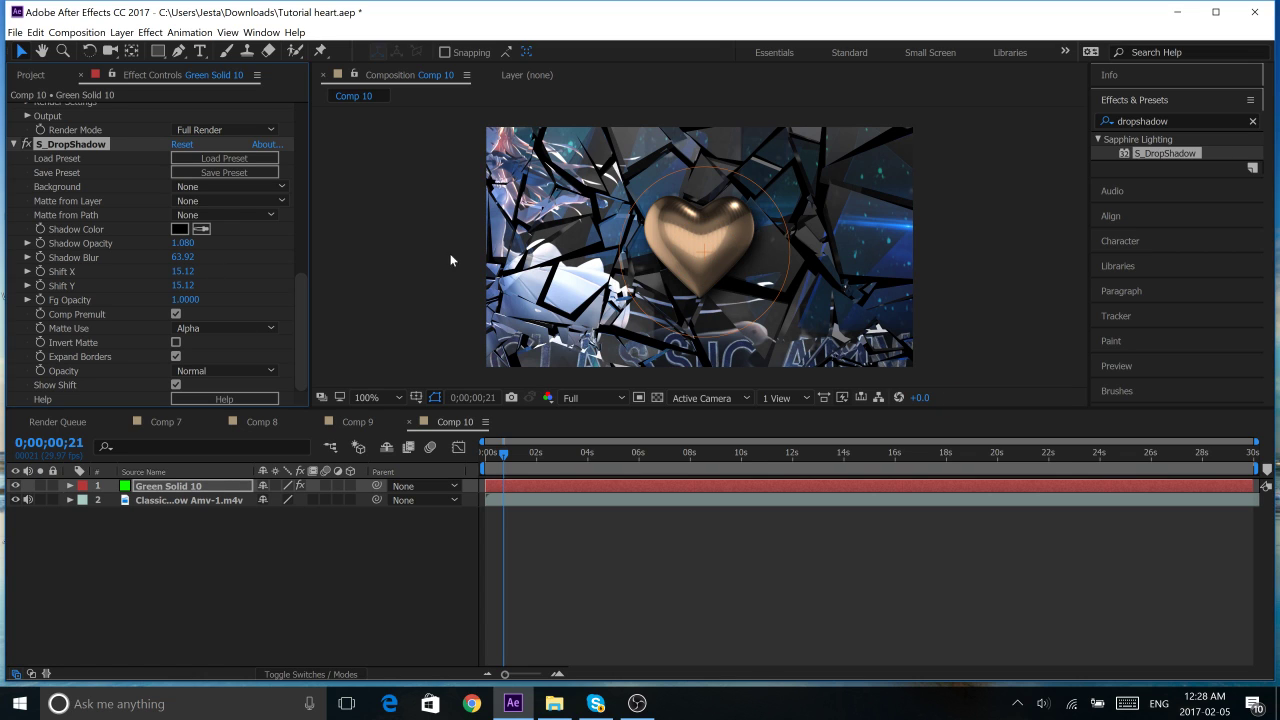
{"action": "key", "text": "period"}
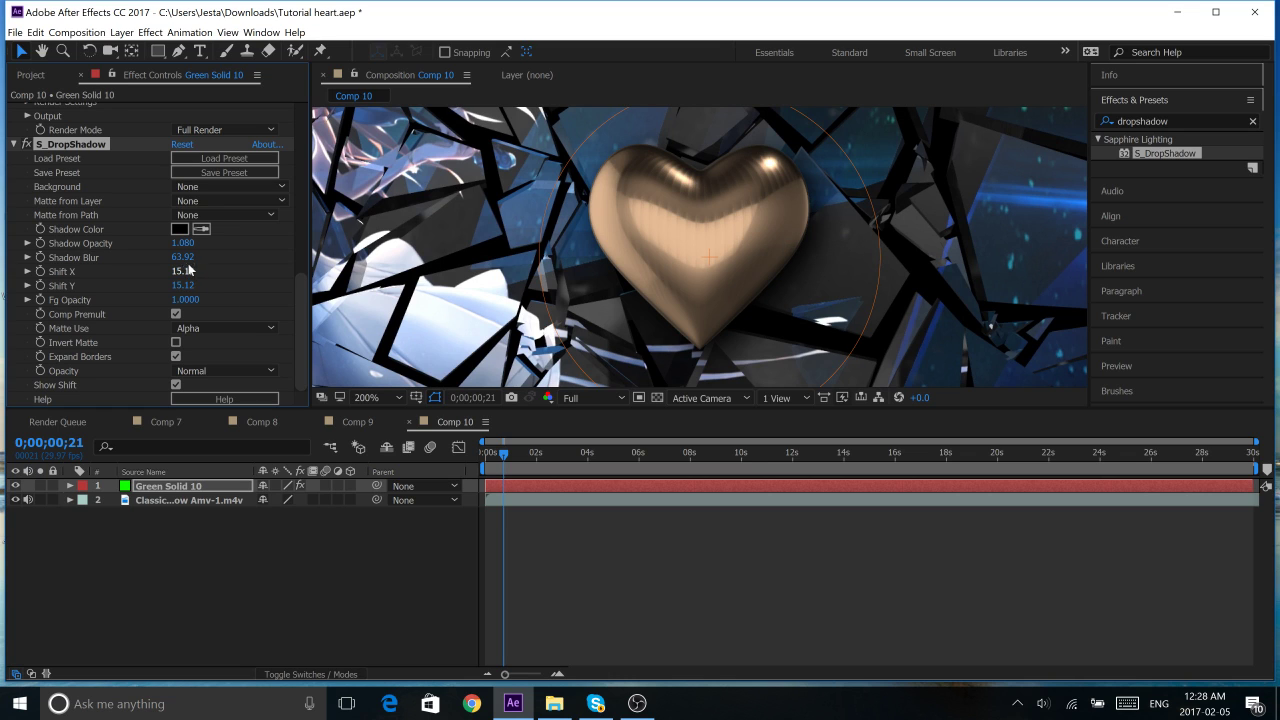
{"action": "left_click_drag", "start_coordinate": [186, 257], "coordinate": [949, 215]}
{"action": "key", "text": "comma"}
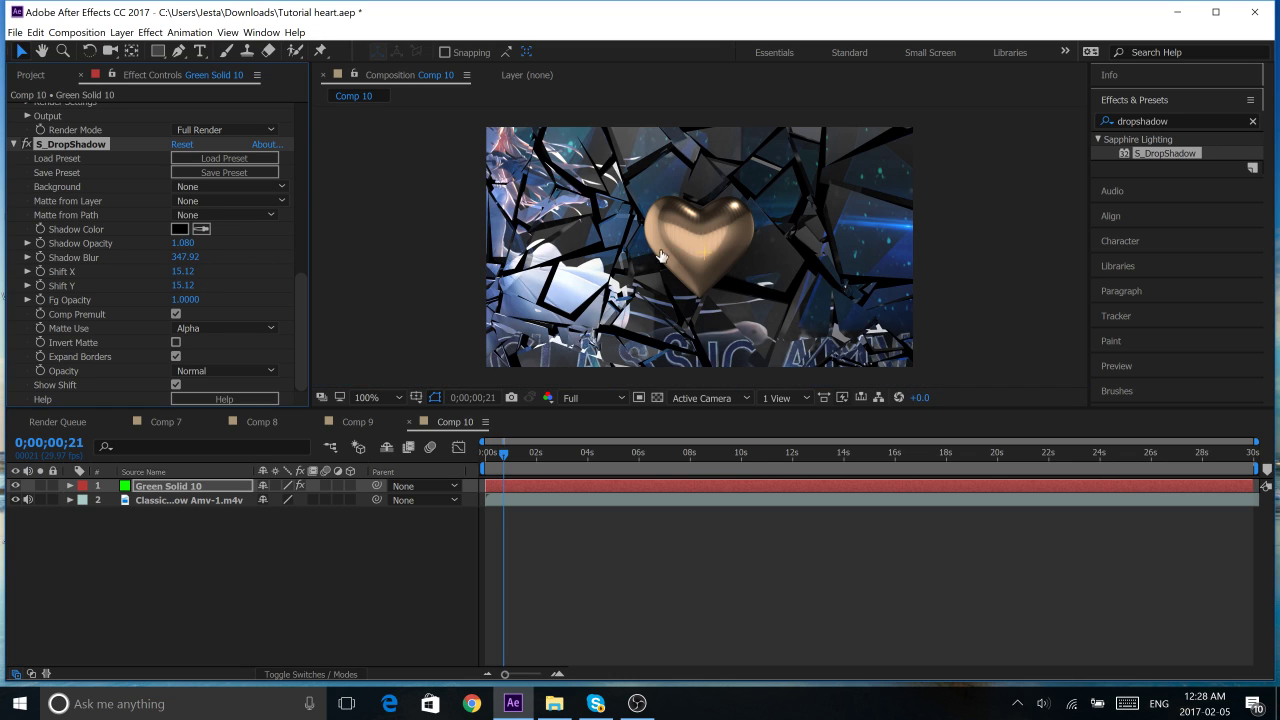
{"action": "left_click_drag", "start_coordinate": [186, 258], "coordinate": [112, 292]}
- Scrub from the start of the animation up to the heart frame to preview it
{"action": "scroll", "coordinate": [150, 189], "scroll_direction": "up", "scroll_amount": 10}
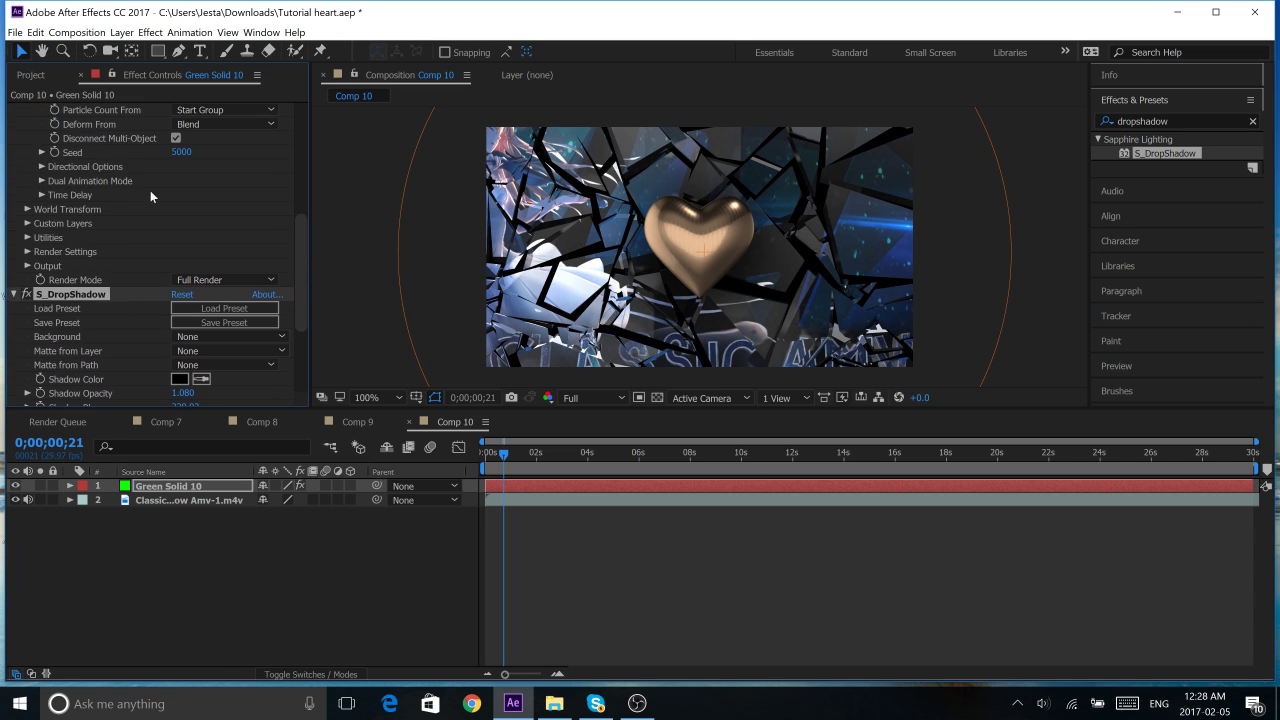
{"action": "left_click_drag", "start_coordinate": [506, 459], "coordinate": [482, 460]}
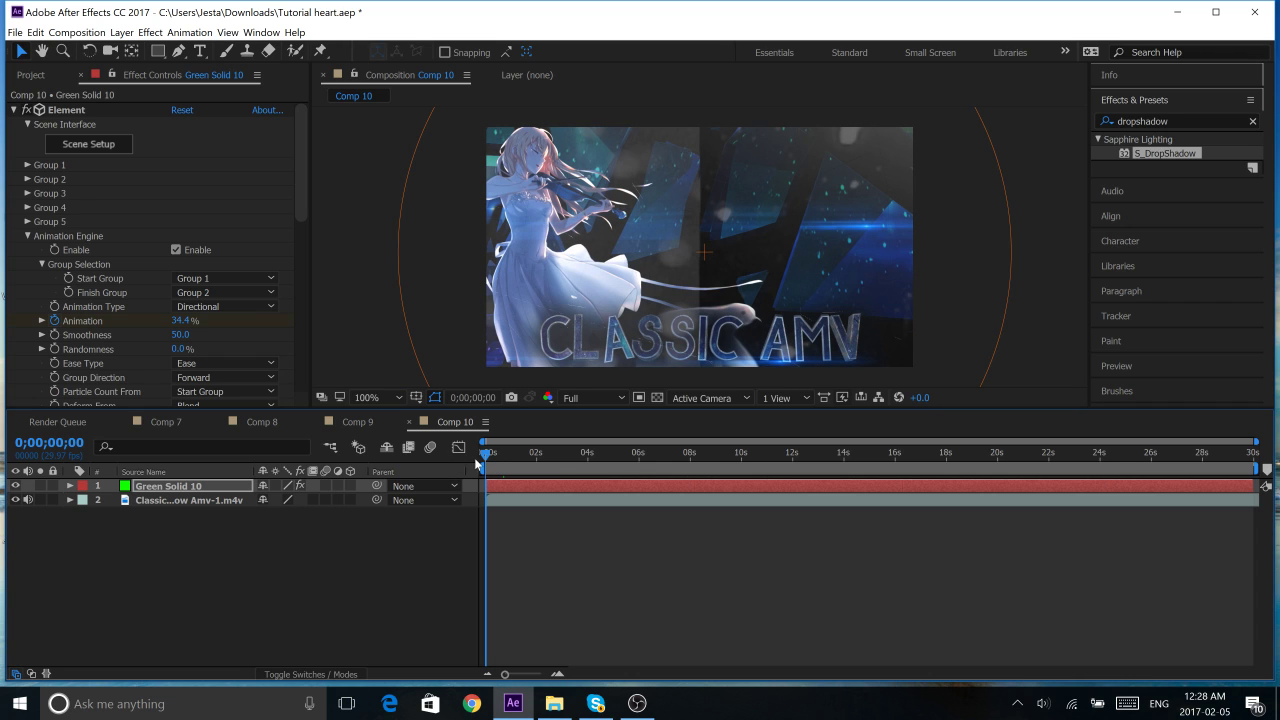
{"action": "left_click_drag", "start_coordinate": [488, 458], "coordinate": [397, 472]}
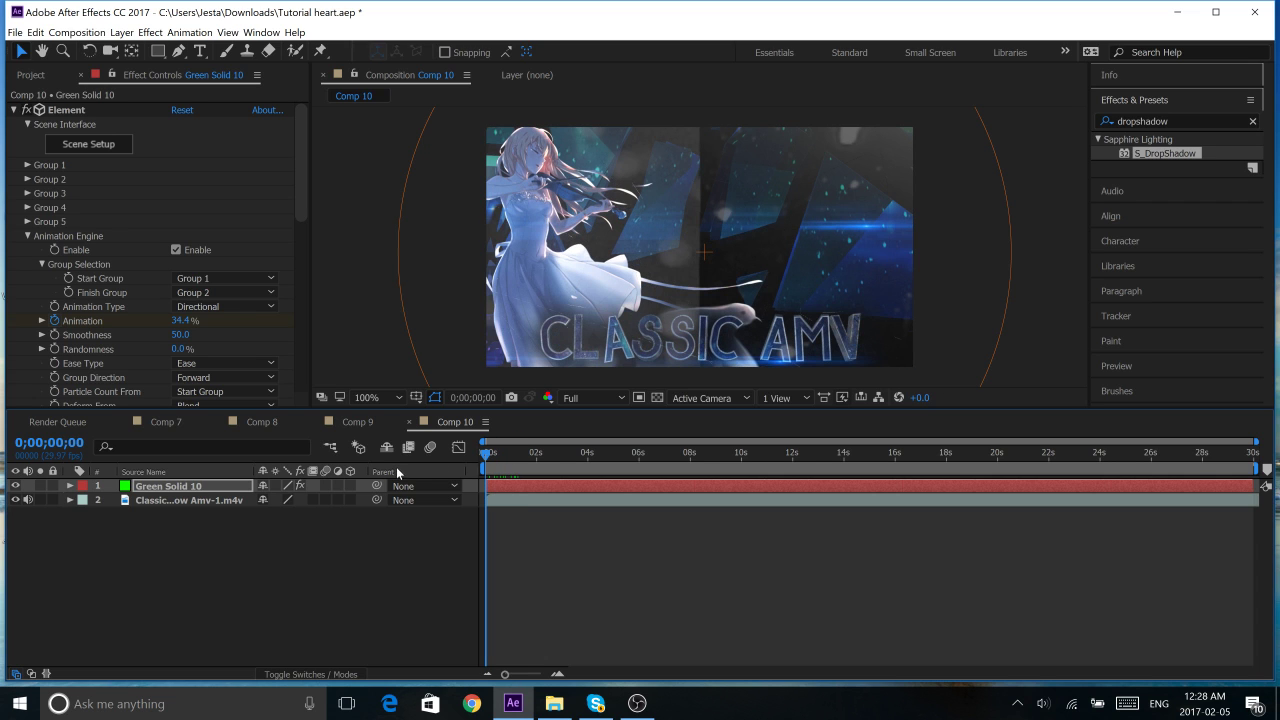
- Create a new composition, Comp 11, at 1280×720, 29.97 fps, 30 seconds
{"action": "left_click", "coordinate": [32, 75]}
{"action": "right_click", "coordinate": [67, 382]}
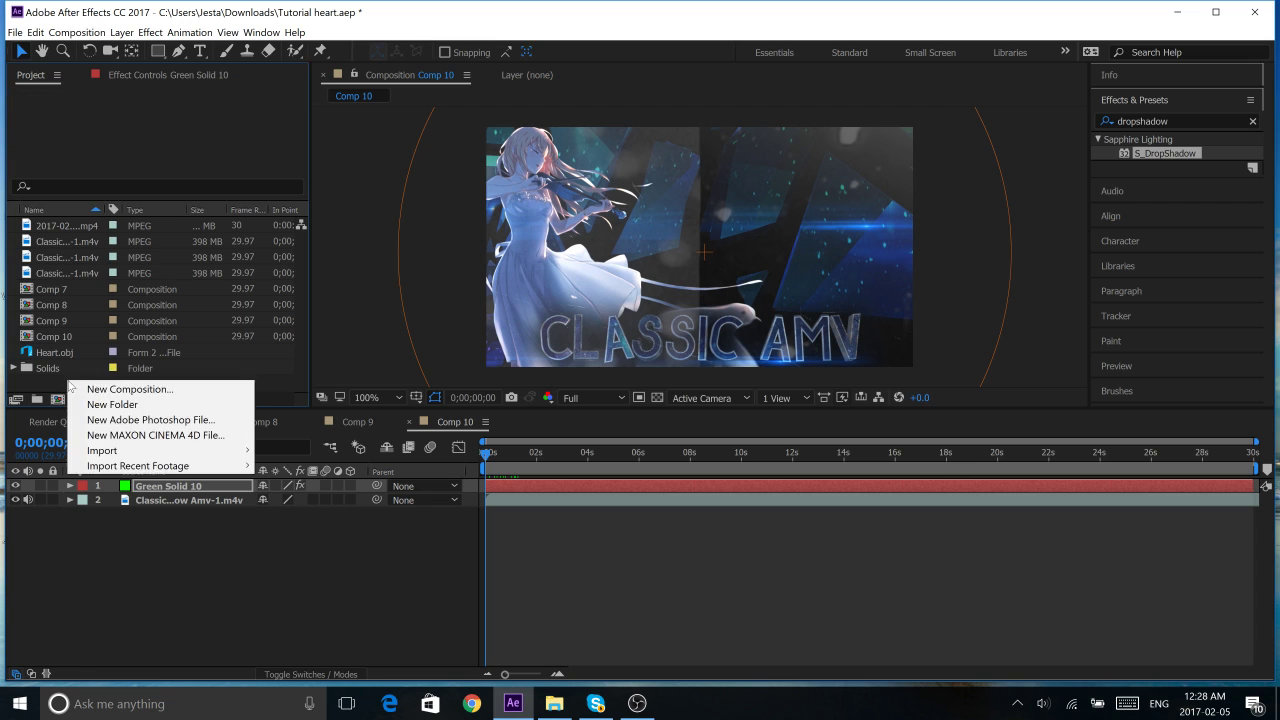
{"action": "left_click", "coordinate": [100, 390]}
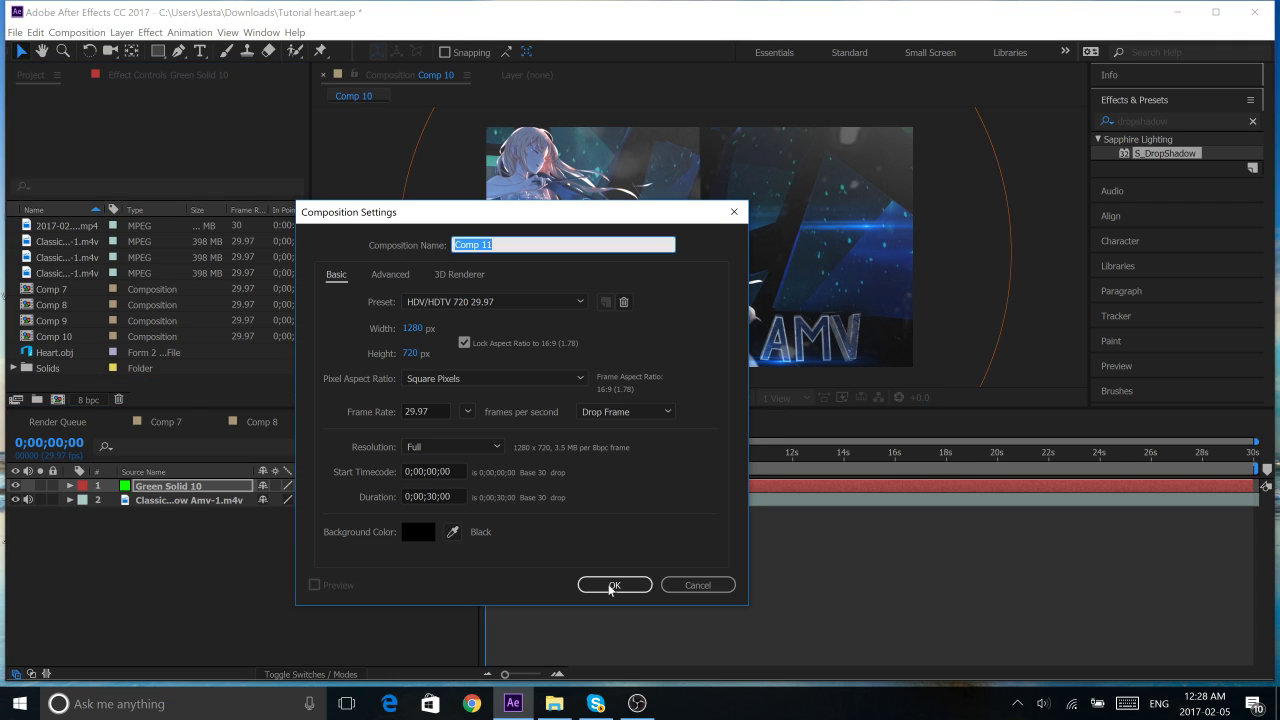
{"action": "left_click", "coordinate": [615, 585]}
- Add a new solid layer, Green Solid 11, to Comp 11
{"action": "right_click", "coordinate": [299, 493]}
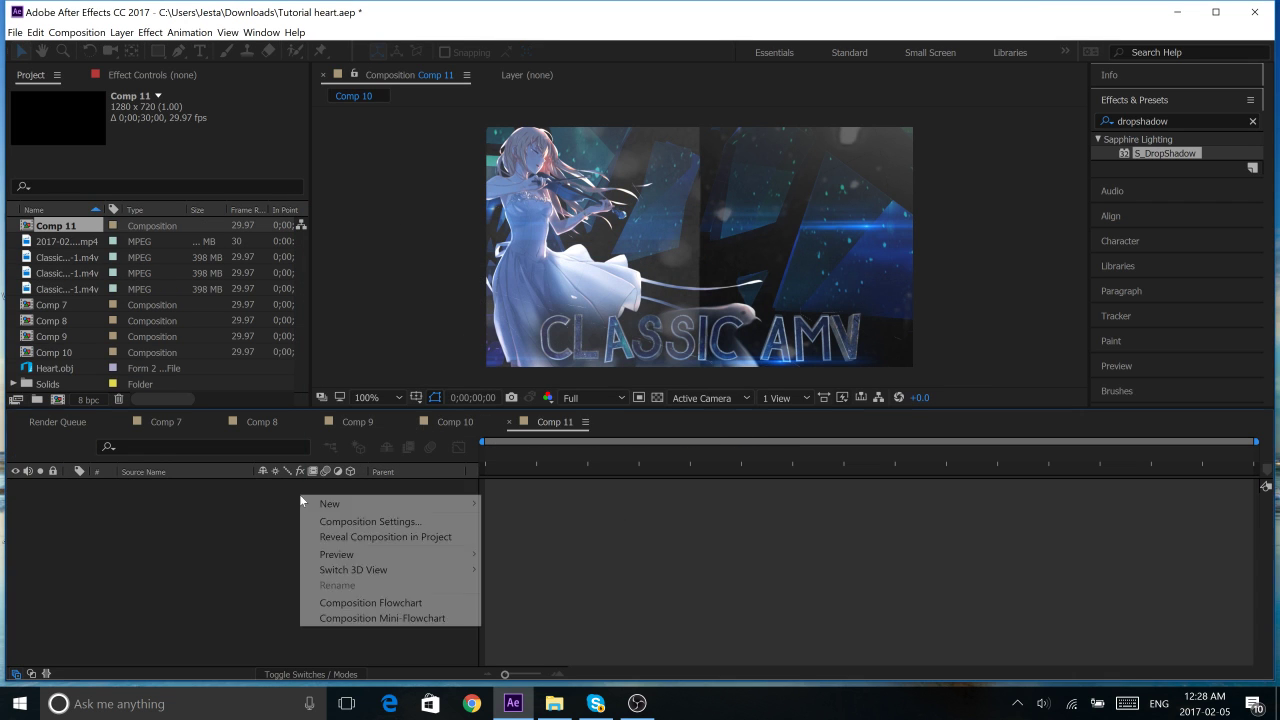
{"action": "mouse_move", "coordinate": [330, 504]}
{"action": "left_click", "coordinate": [204, 539]}
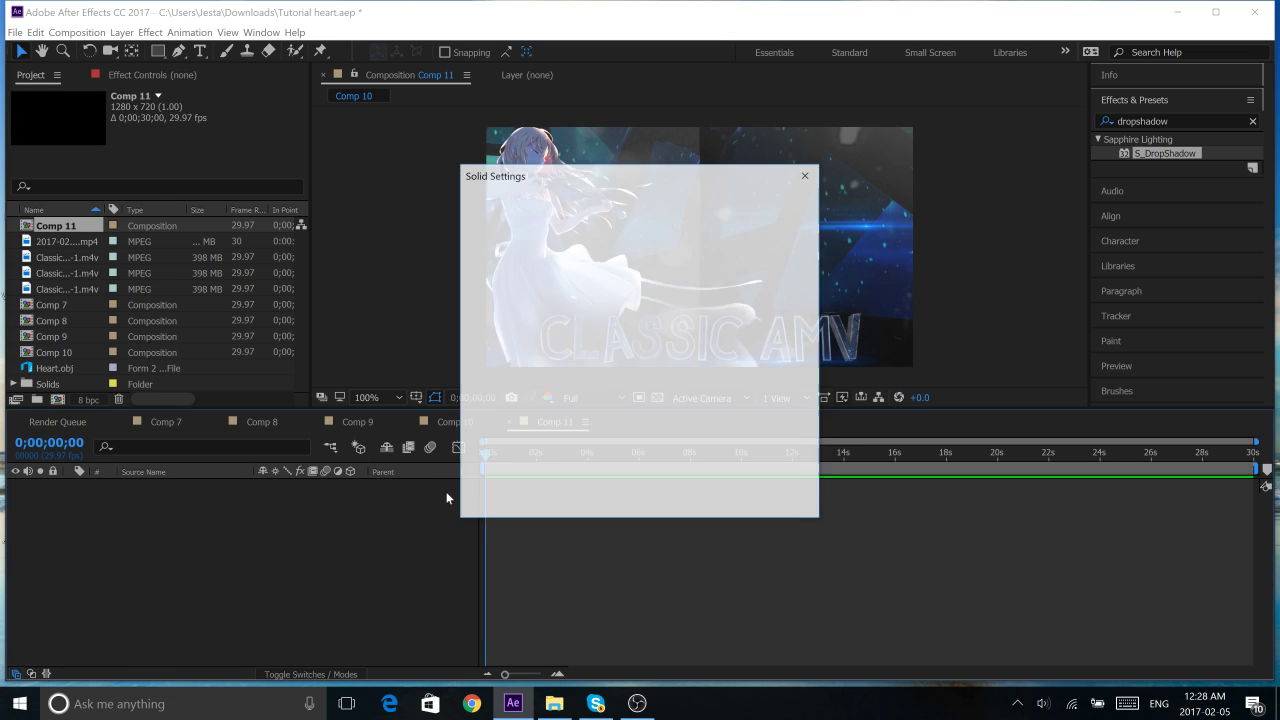
{"action": "left_click", "coordinate": [687, 499]}
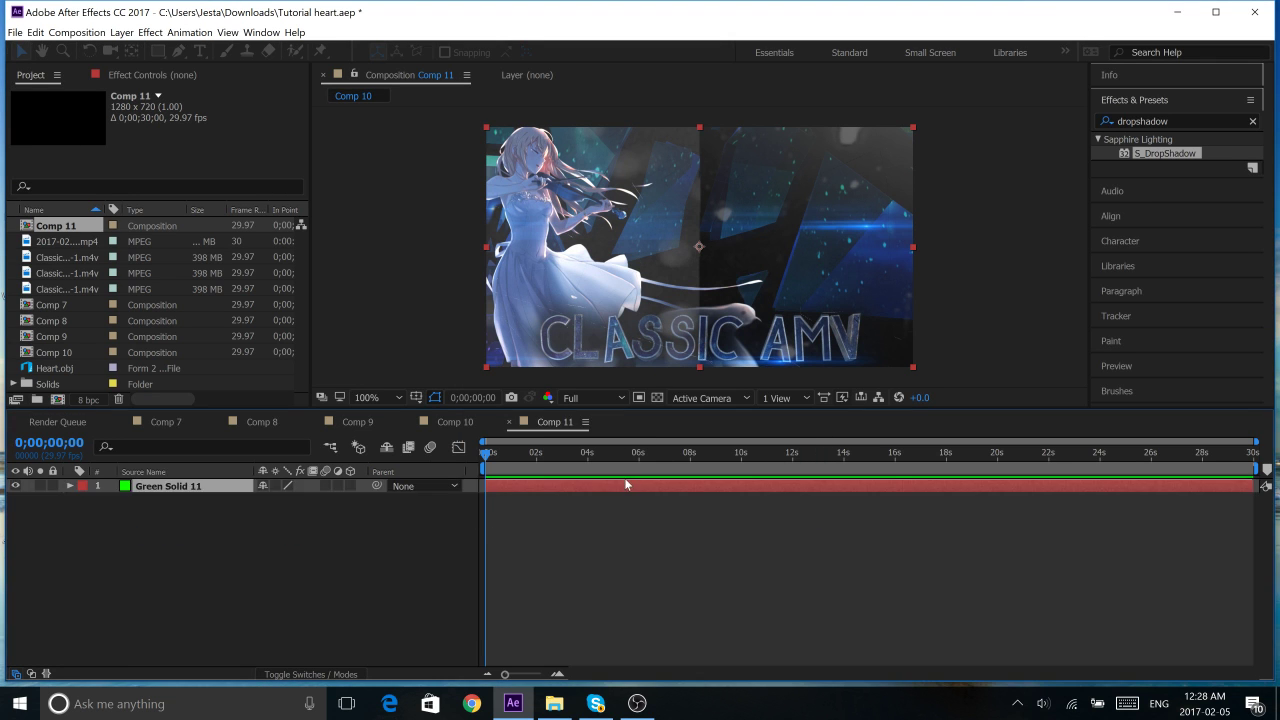
- Search effects for 'form' and drop Trapcode Form onto Green Solid 11, producing a particle grid
{"action": "left_click", "coordinate": [1190, 121]}
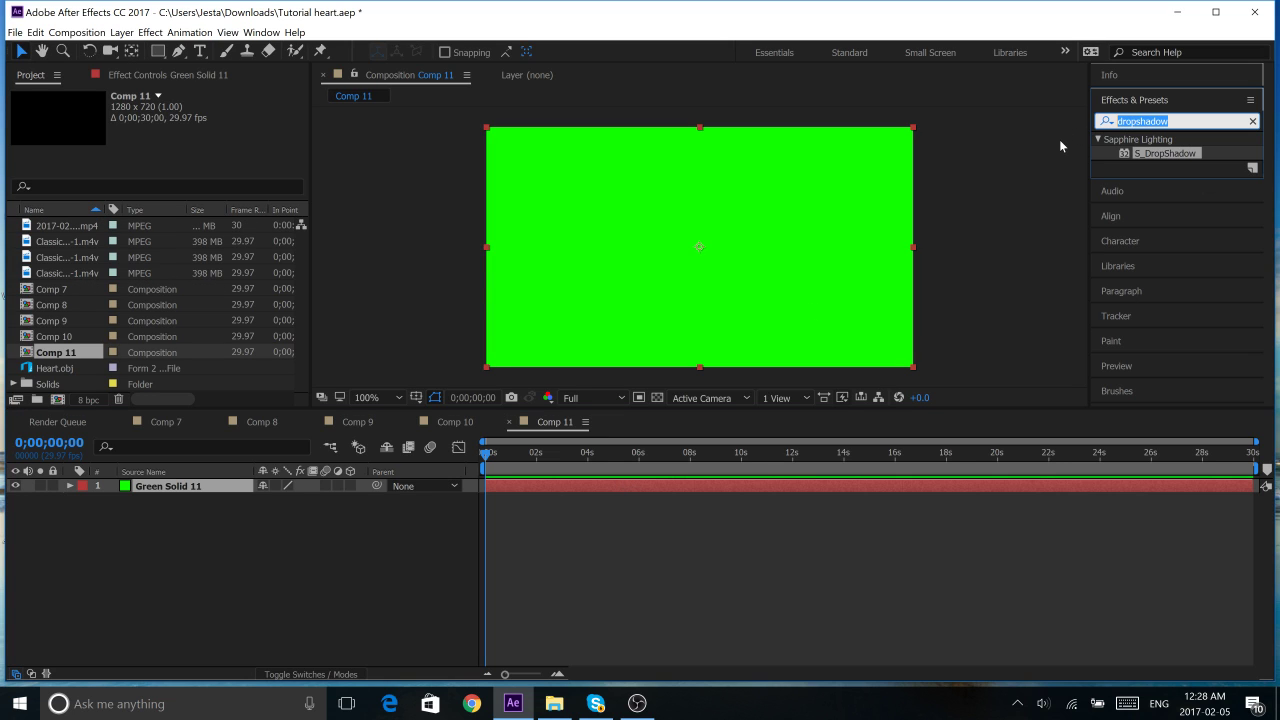
{"action": "type", "text": "fo"}
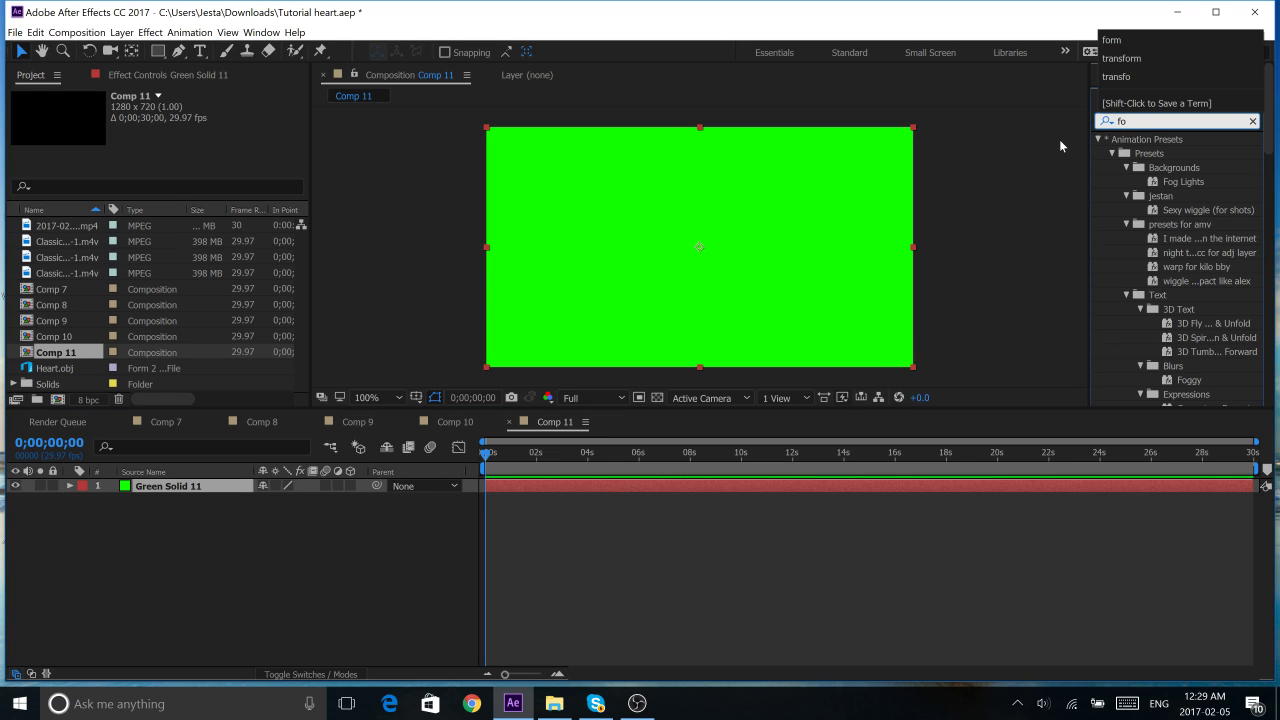
{"action": "type", "text": "rm"}
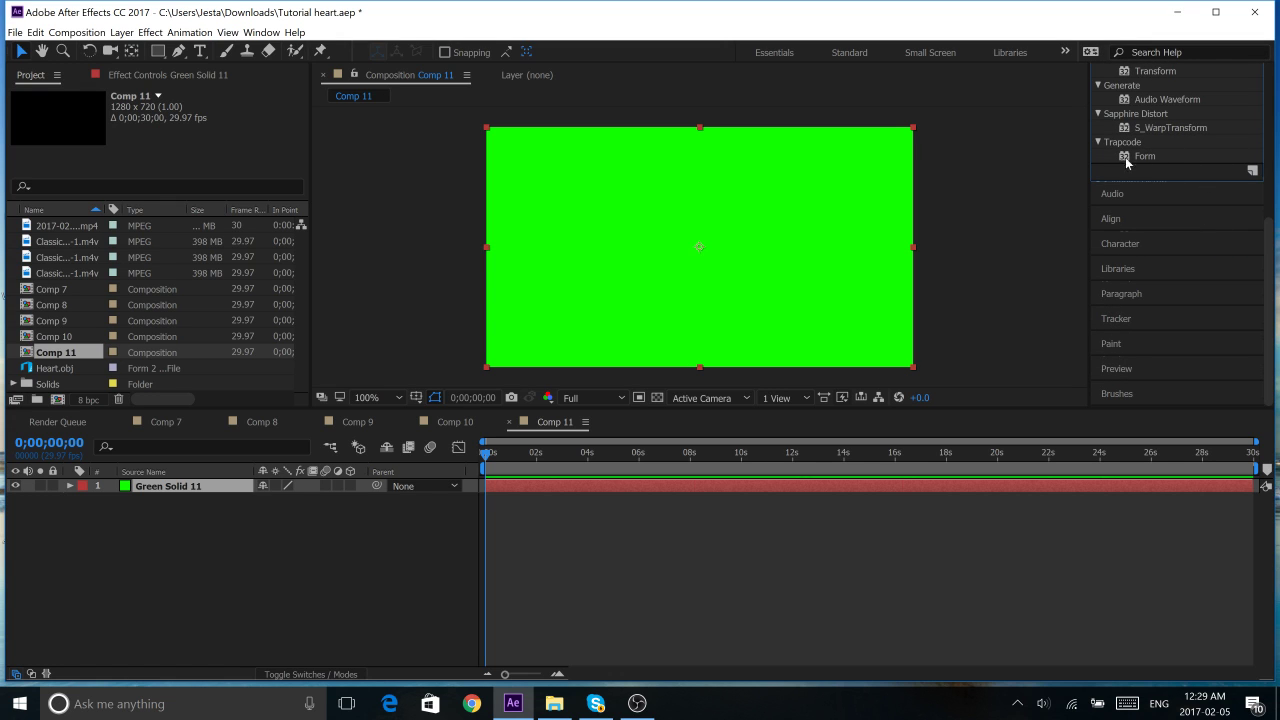
{"action": "left_click_drag", "start_coordinate": [1144, 159], "coordinate": [546, 487]}
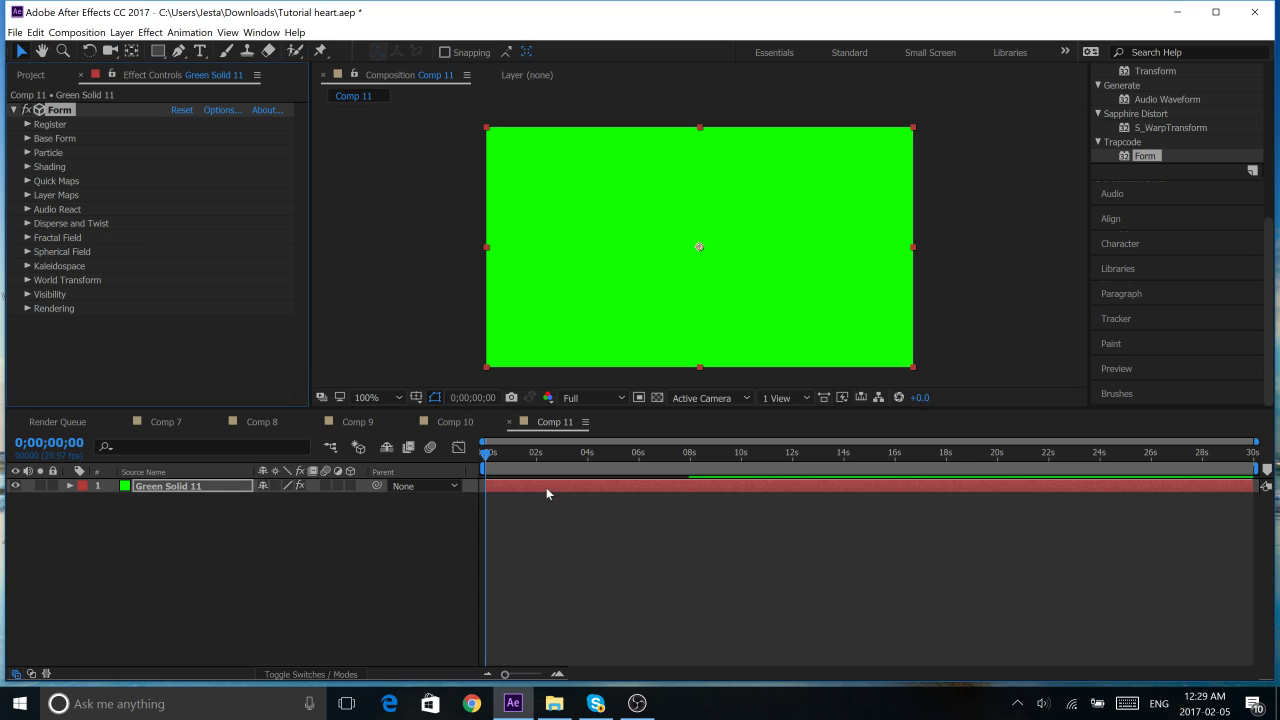
{"action": "scroll", "coordinate": [697, 243], "scroll_direction": "up", "scroll_amount": 1}
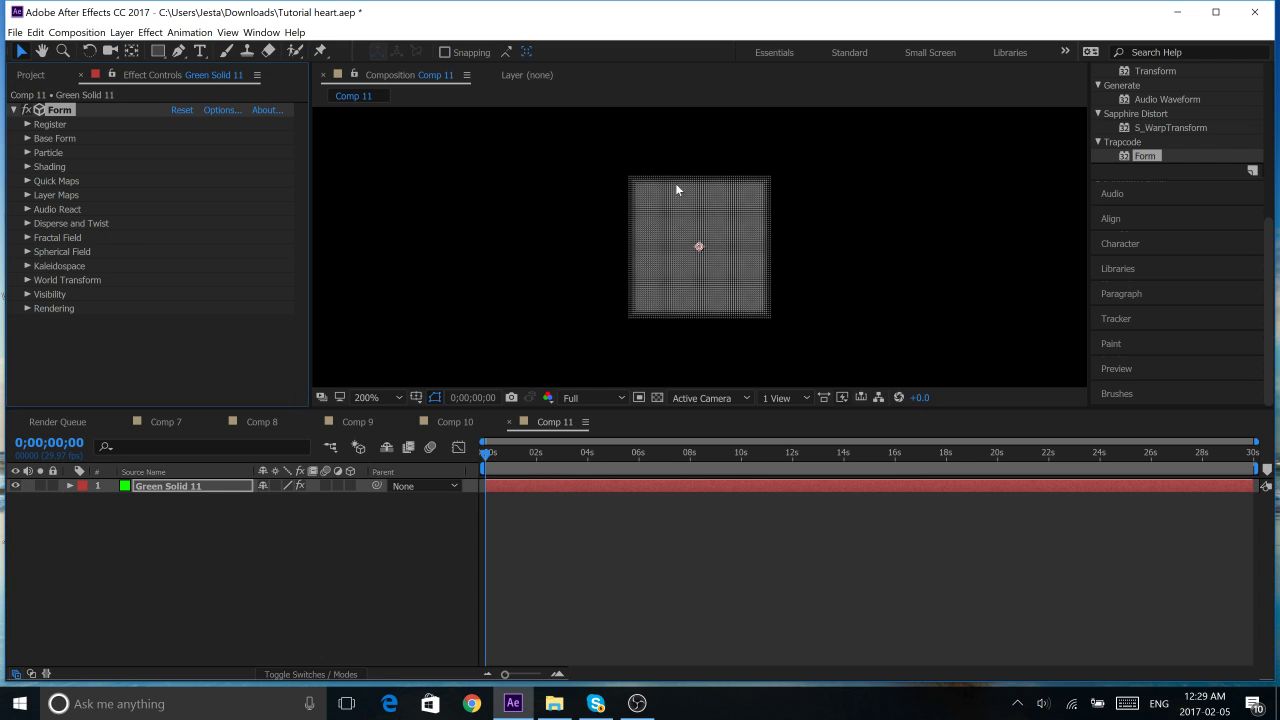
- Open heart 3d › HEART MODEL › Models and drag the Heart 3D object file into After Effects
{"action": "left_click", "coordinate": [1163, 22]}
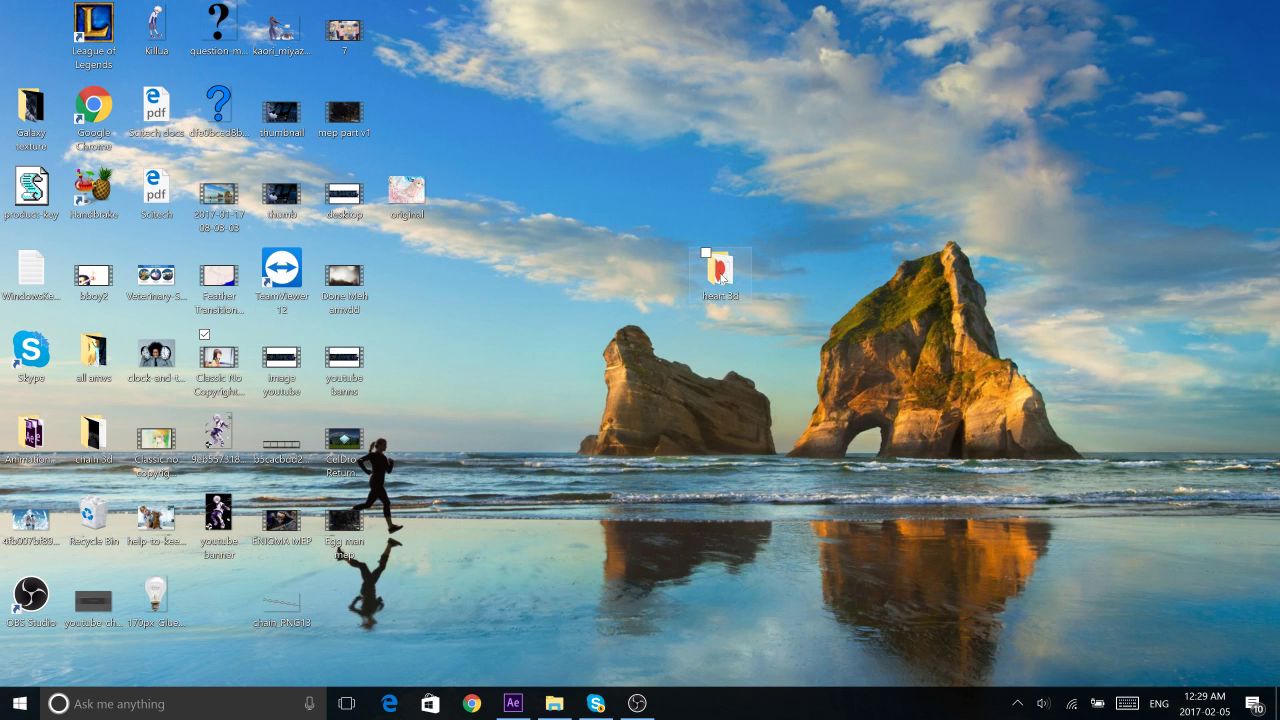
{"action": "left_click_drag", "start_coordinate": [445, 130], "coordinate": [415, 125]}
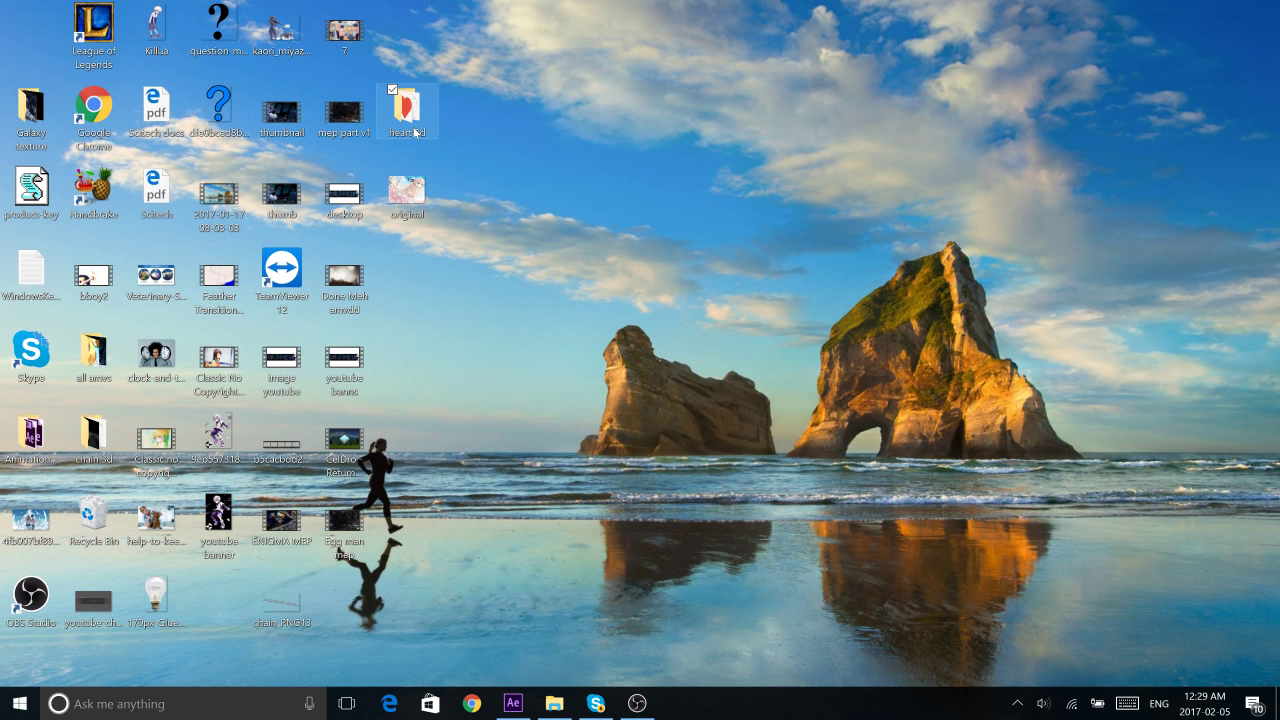
{"action": "double_click", "coordinate": [413, 127]}
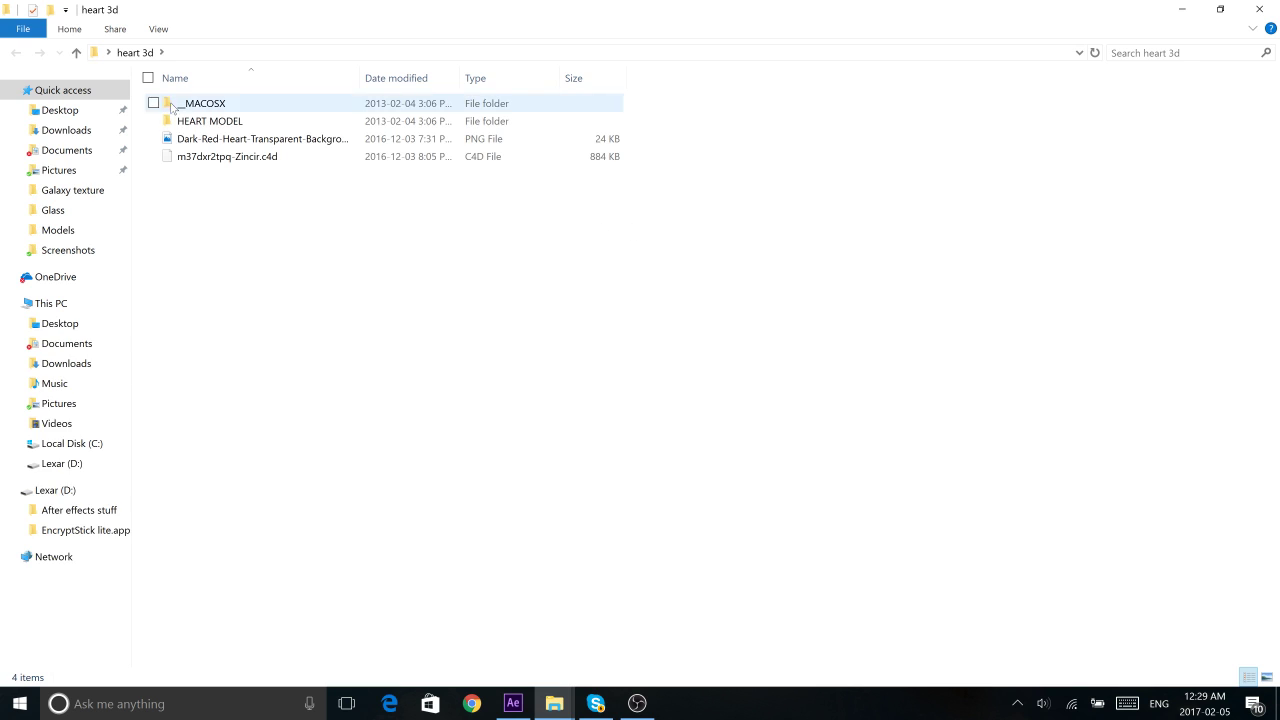
{"action": "double_click", "coordinate": [181, 121]}
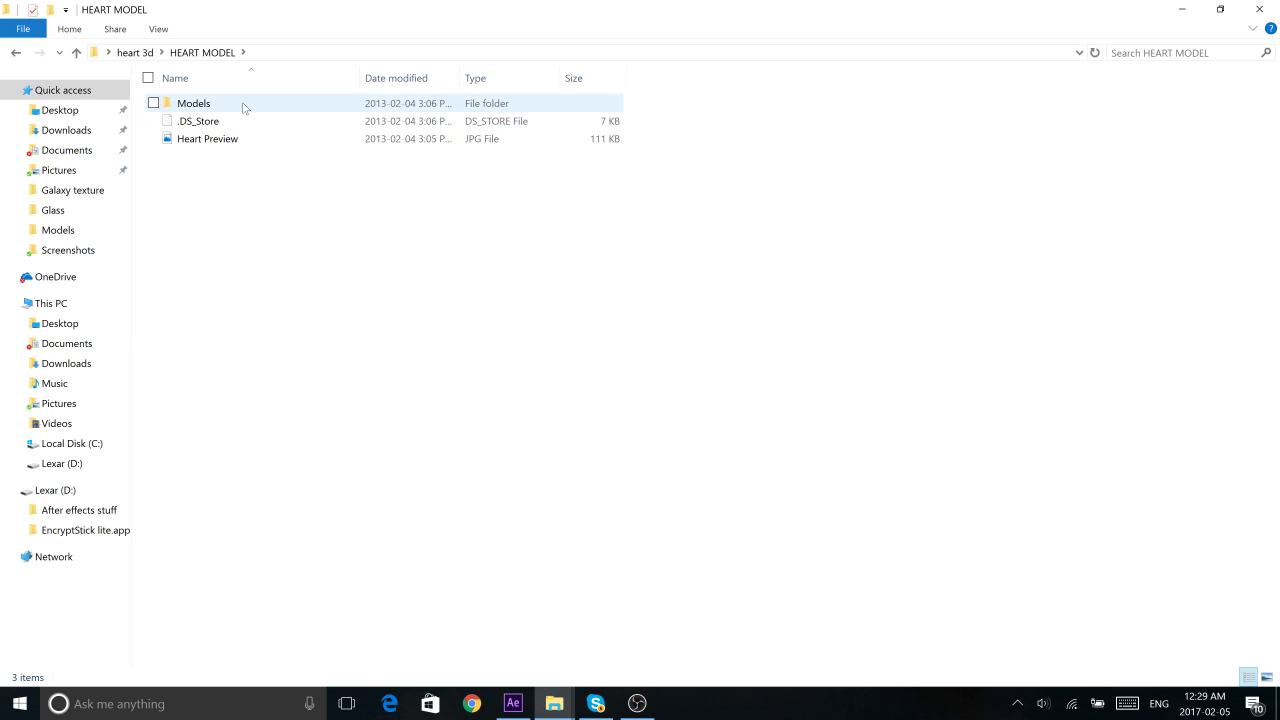
{"action": "double_click", "coordinate": [243, 105]}
{"action": "left_click", "coordinate": [272, 175]}
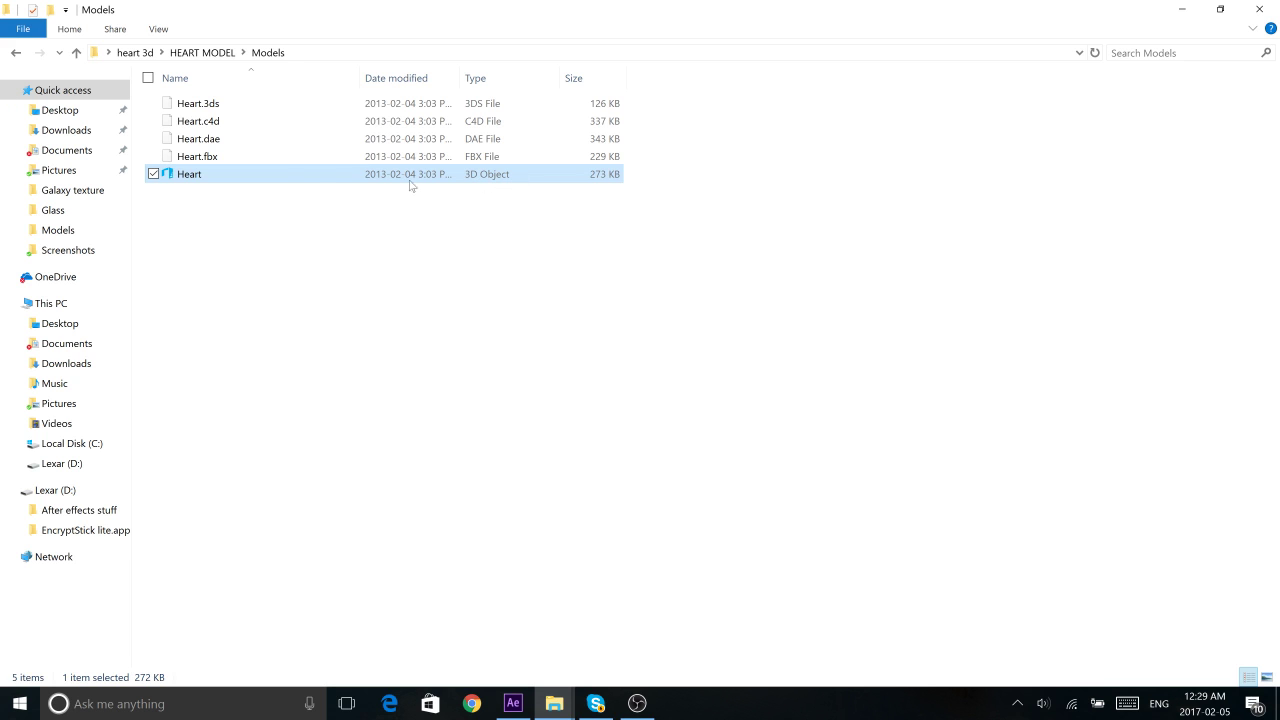
{"action": "left_click_drag", "start_coordinate": [318, 391], "coordinate": [186, 494]}
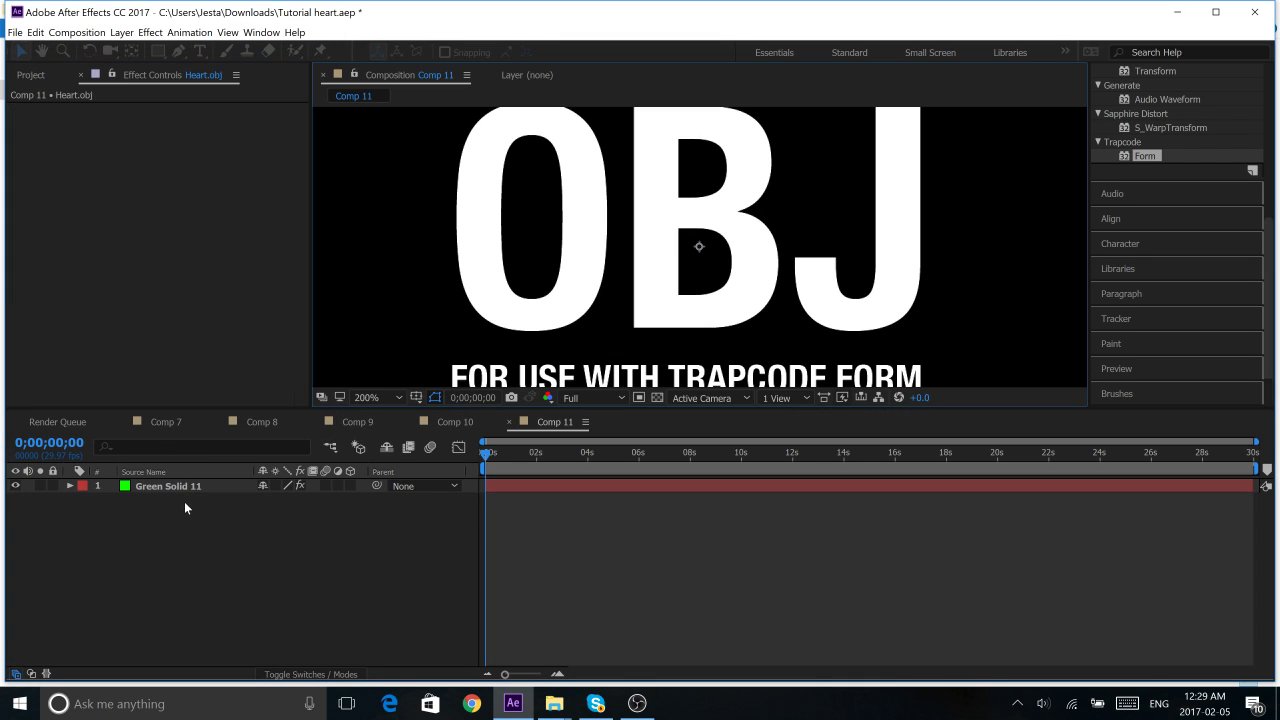
- Place Heart.obj in Comp 11 and move Green Solid 11 above it in the layer stack
{"action": "scroll", "coordinate": [540, 270], "scroll_direction": "down", "scroll_amount": 4}
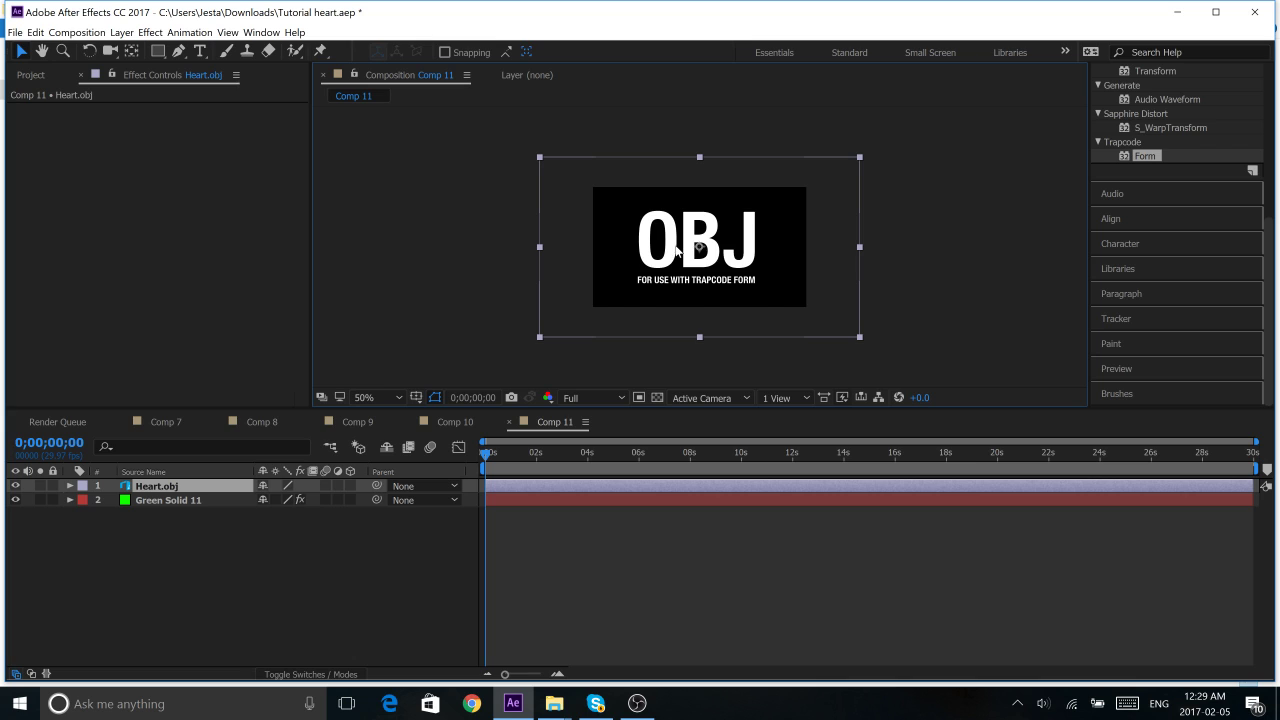
{"action": "scroll", "coordinate": [676, 250], "scroll_direction": "up", "scroll_amount": 2}
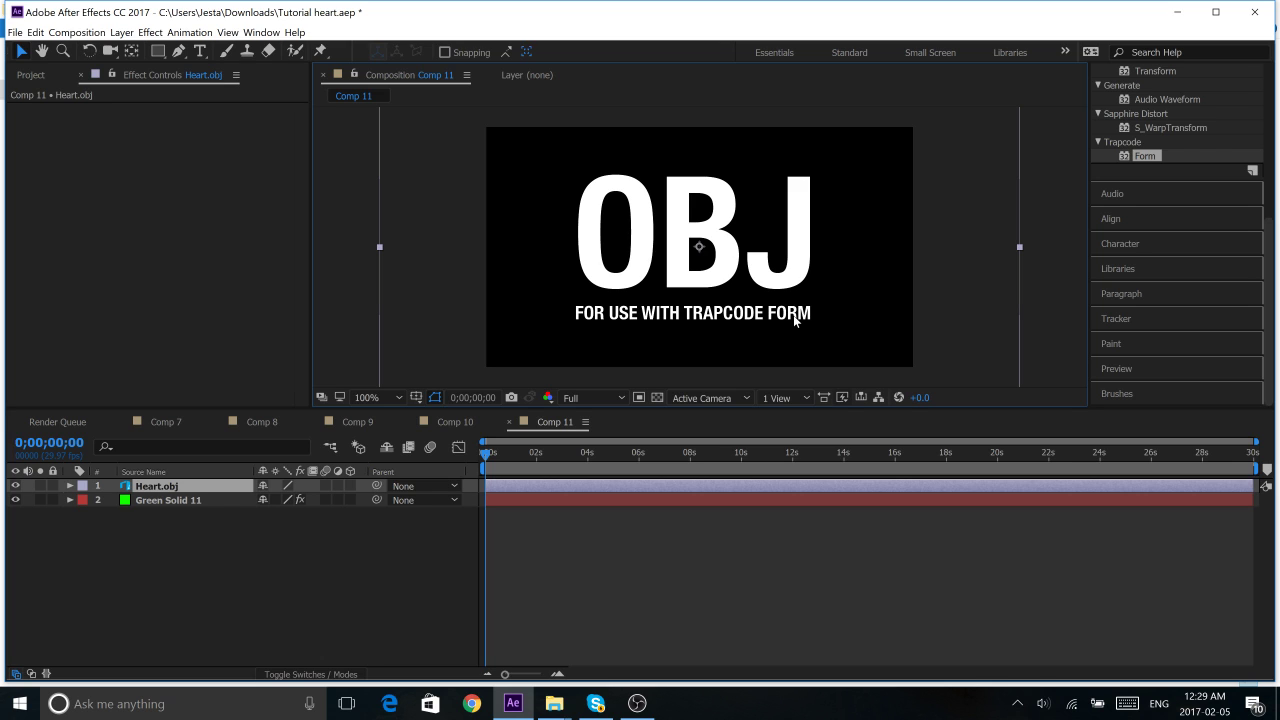
{"action": "scroll", "coordinate": [494, 229], "scroll_direction": "down", "scroll_amount": 1}
{"action": "scroll", "coordinate": [561, 240], "scroll_direction": "up", "scroll_amount": 1}
{"action": "left_click", "coordinate": [200, 500]}
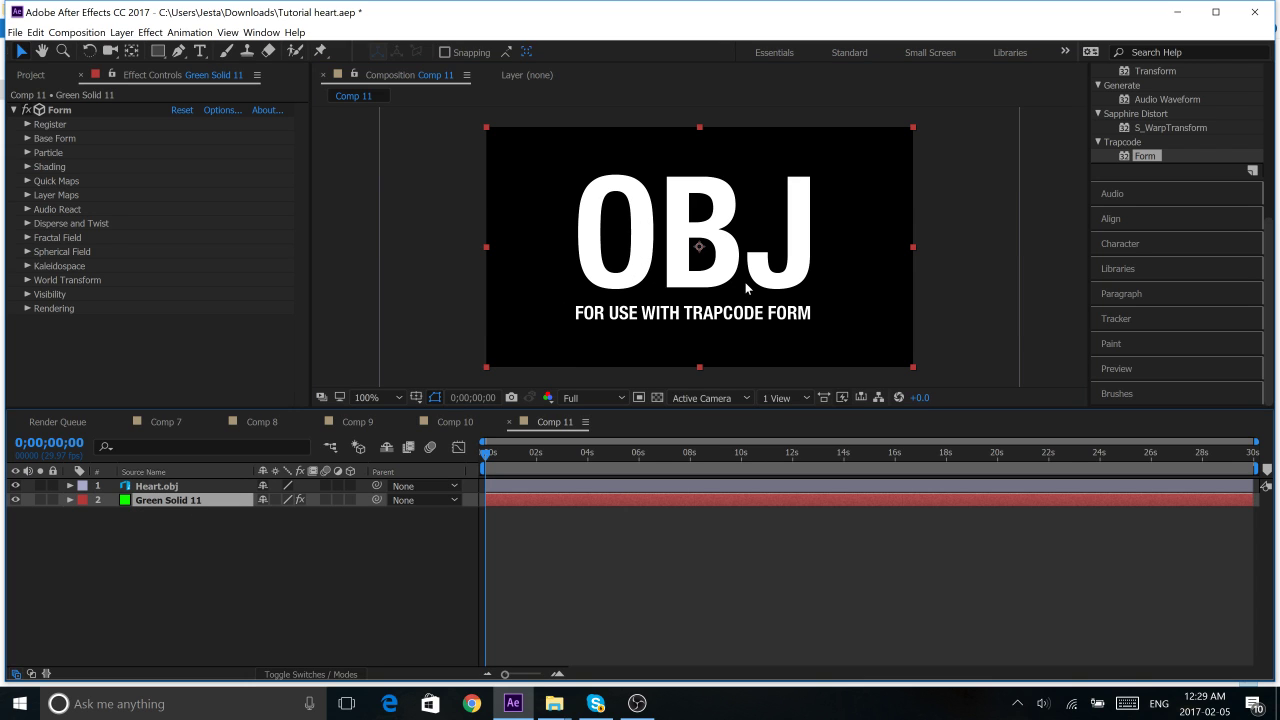
{"action": "left_click_drag", "start_coordinate": [194, 499], "coordinate": [193, 487]}
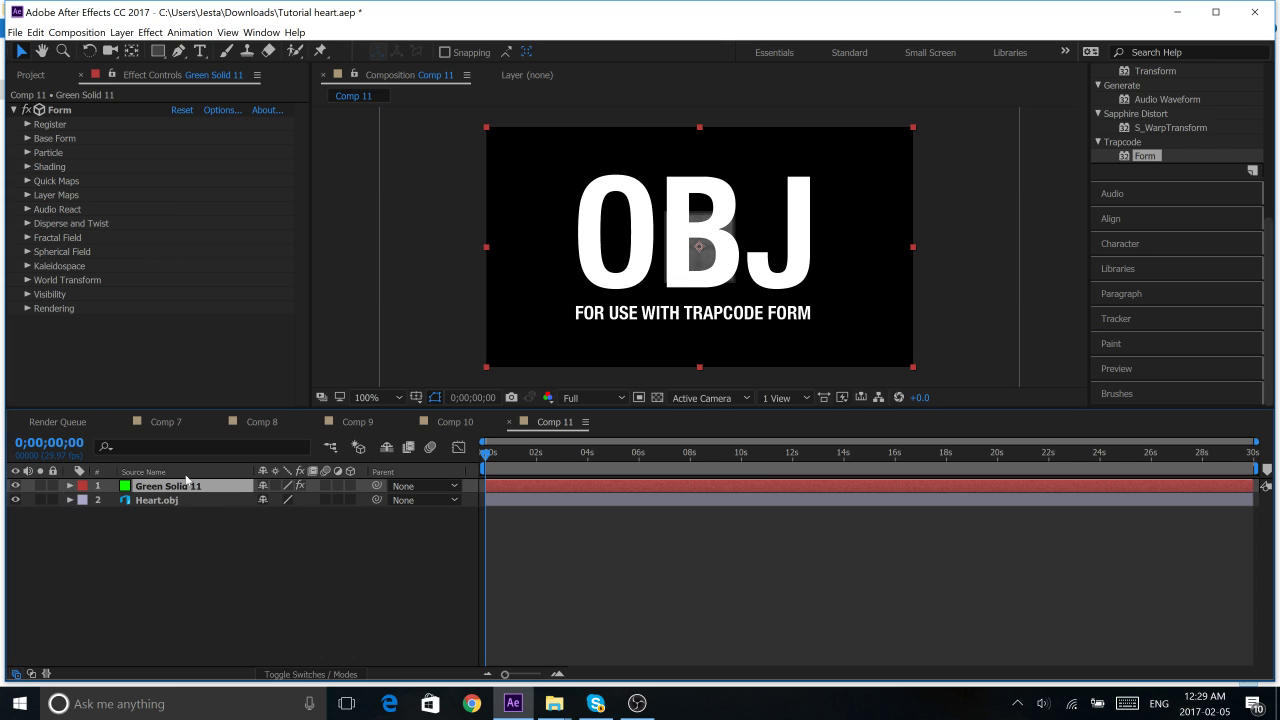
- Switch Form's Base Form to OBJ Model
{"action": "left_click", "coordinate": [60, 110]}
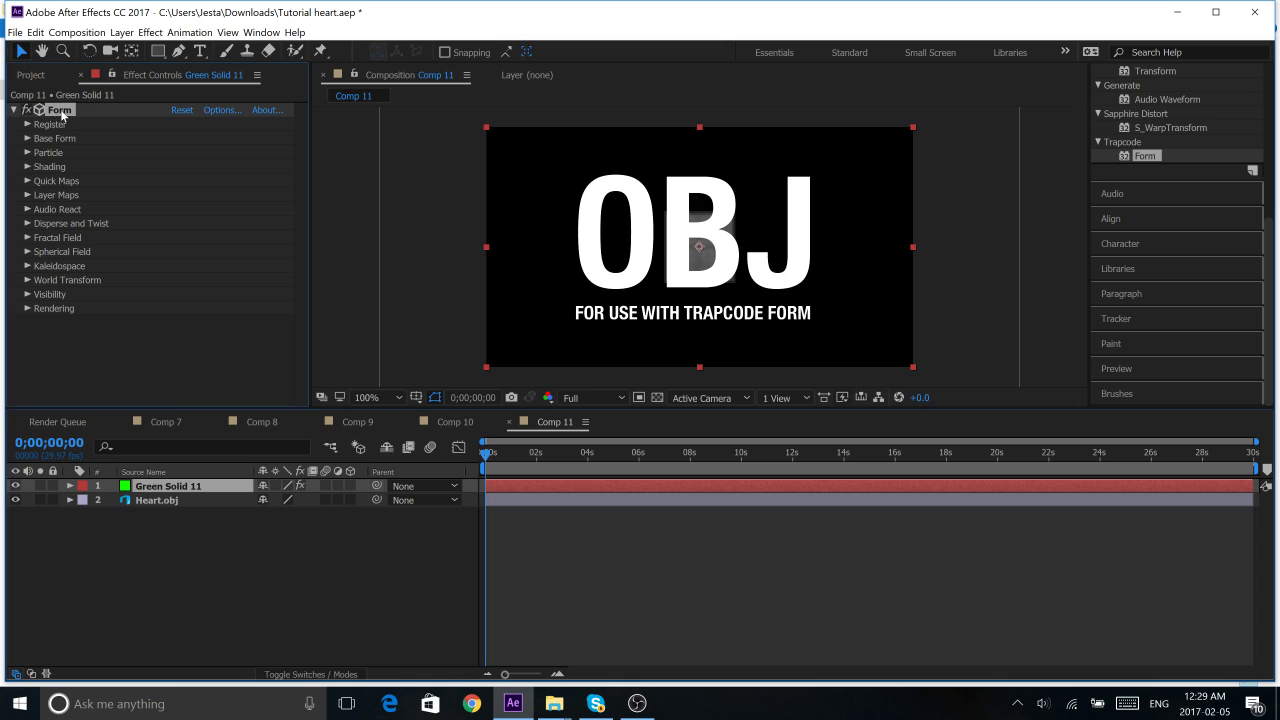
{"action": "left_click", "coordinate": [28, 139]}
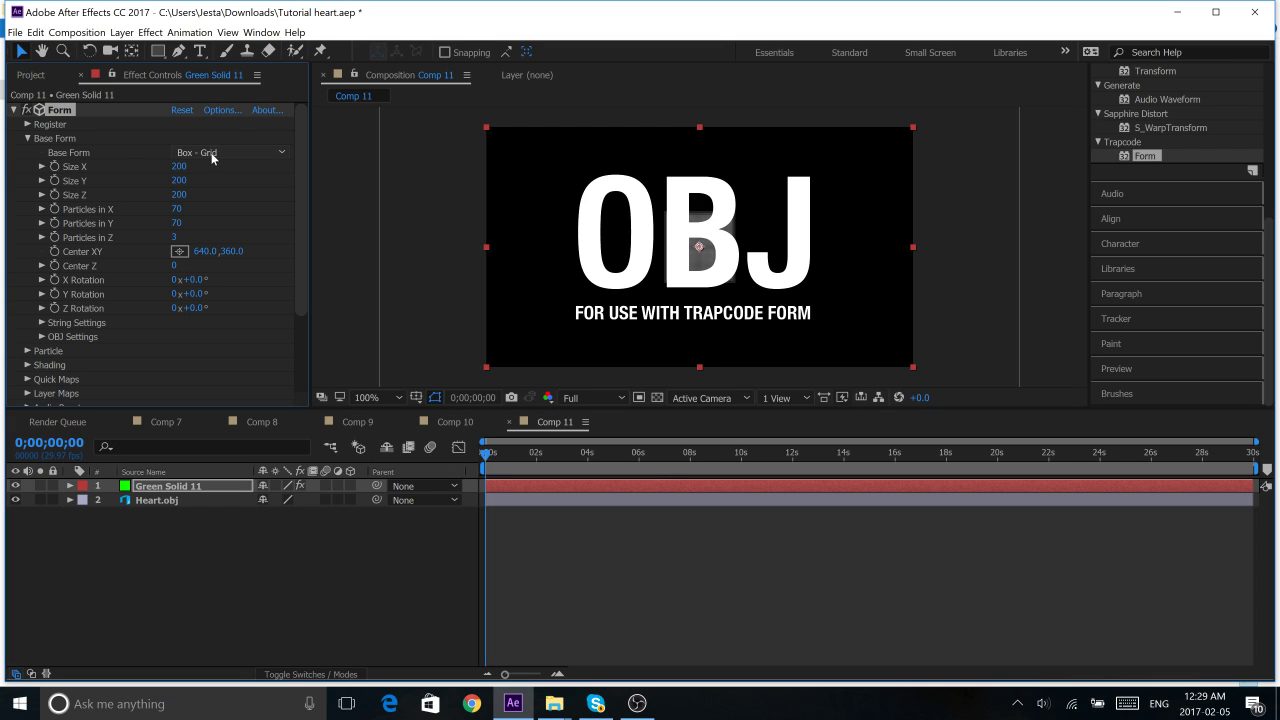
{"action": "left_click", "coordinate": [253, 154]}
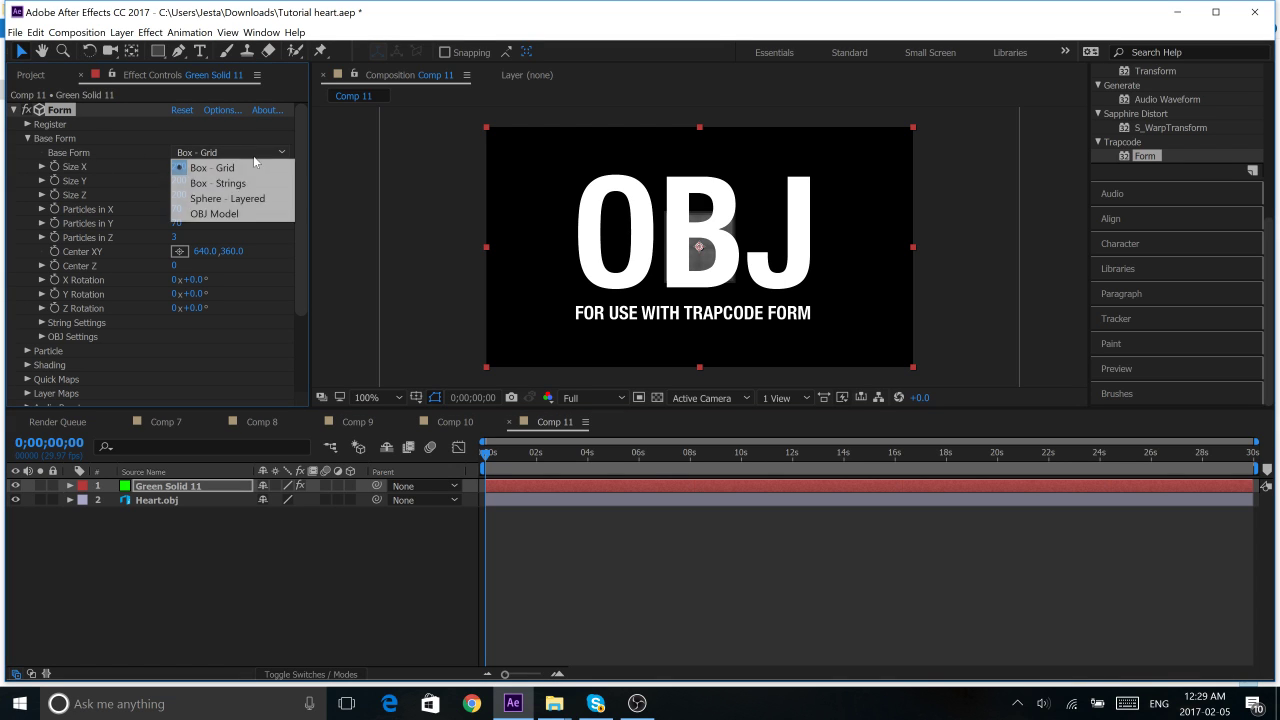
{"action": "left_click", "coordinate": [245, 213]}
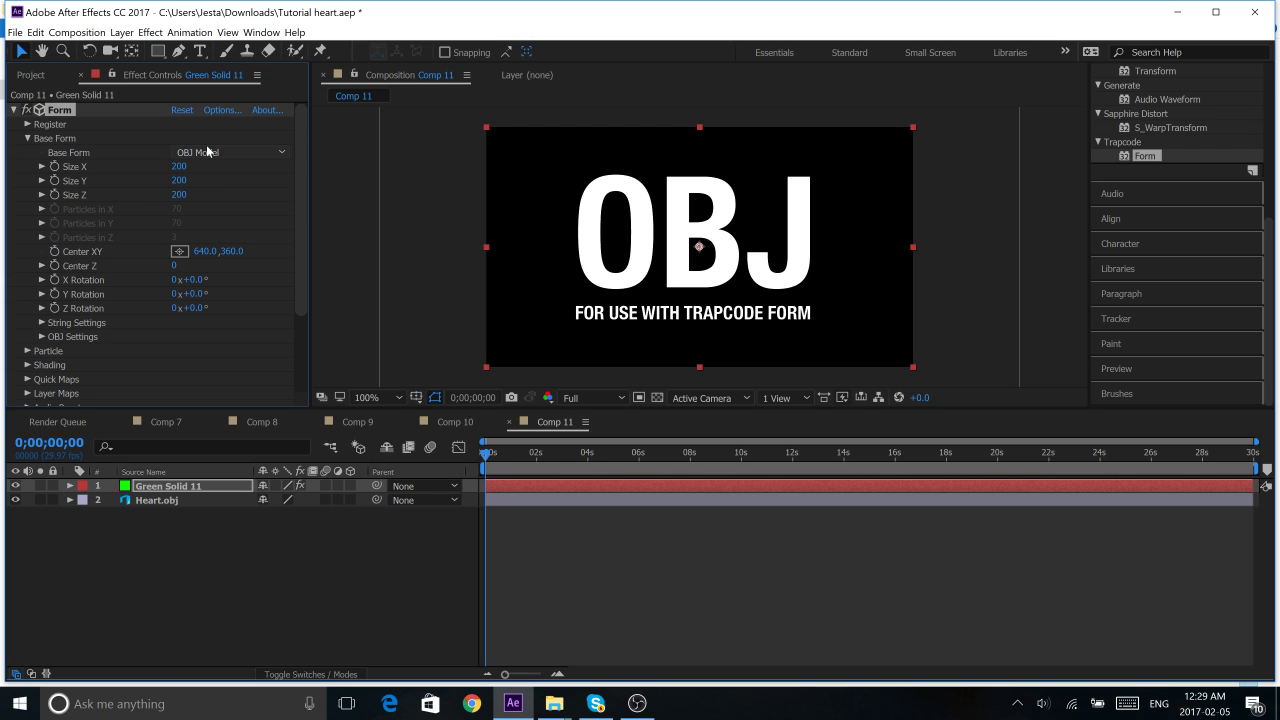
- Choose 2. Heart.obj as the OBJ Settings 3D Model, then collapse Base Form
{"action": "scroll", "coordinate": [215, 160], "scroll_direction": "down", "scroll_amount": 2}
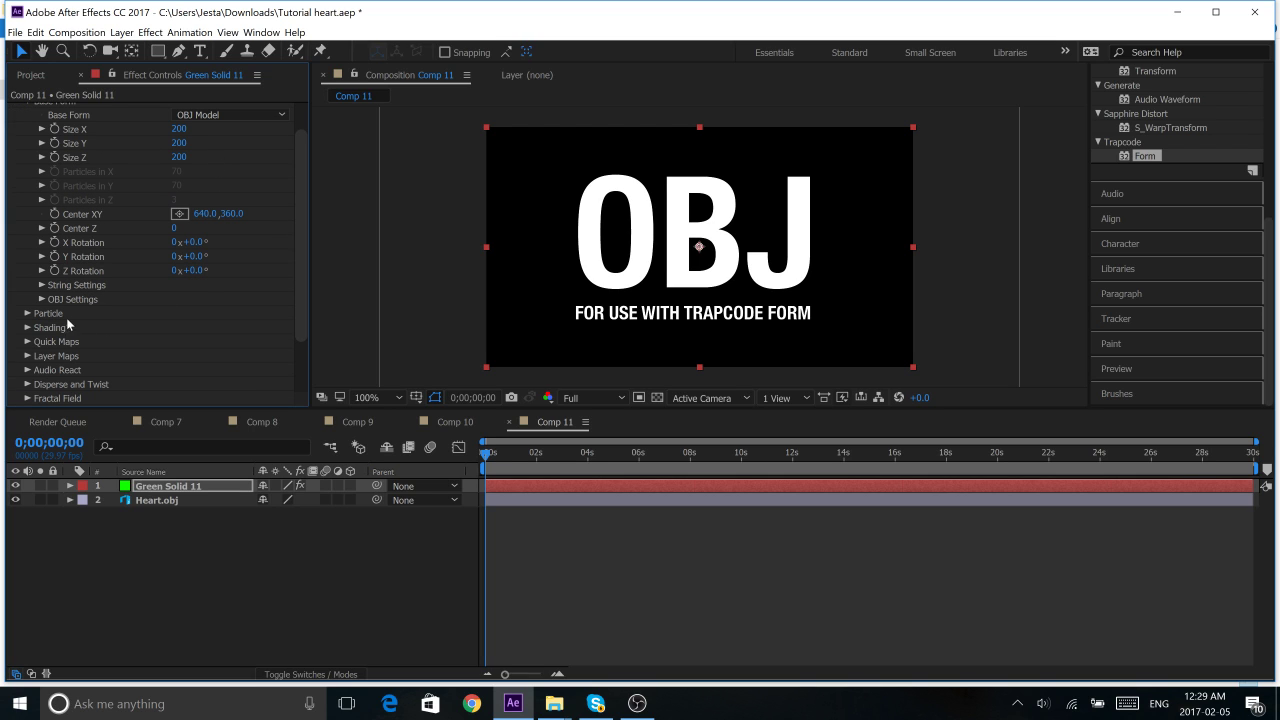
{"action": "left_click", "coordinate": [41, 300]}
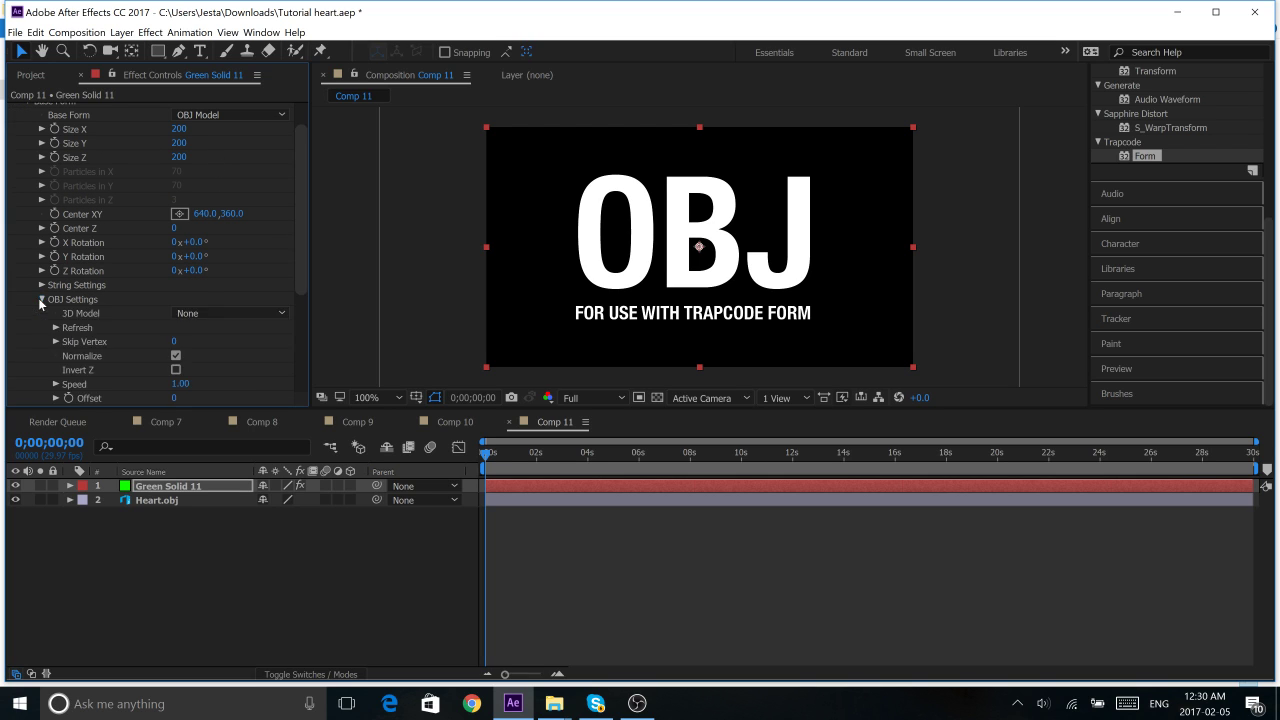
{"action": "scroll", "coordinate": [221, 290], "scroll_direction": "down", "scroll_amount": 2}
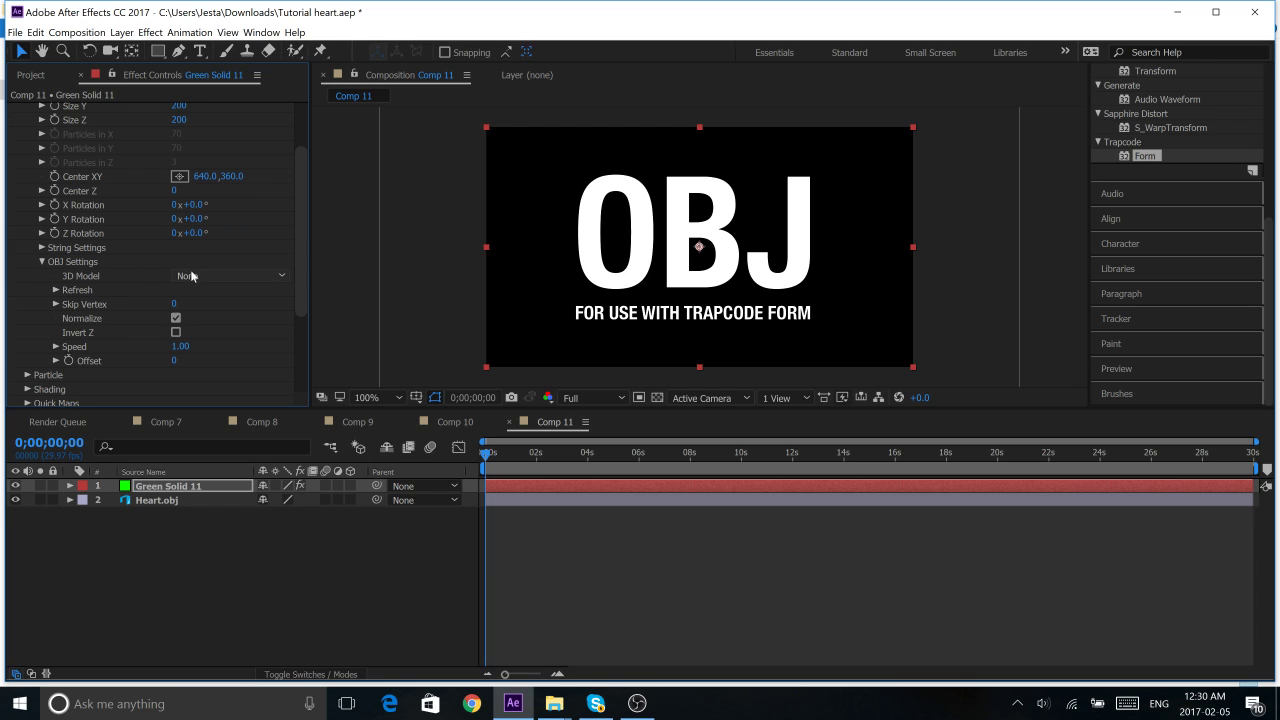
{"action": "left_click", "coordinate": [200, 276]}
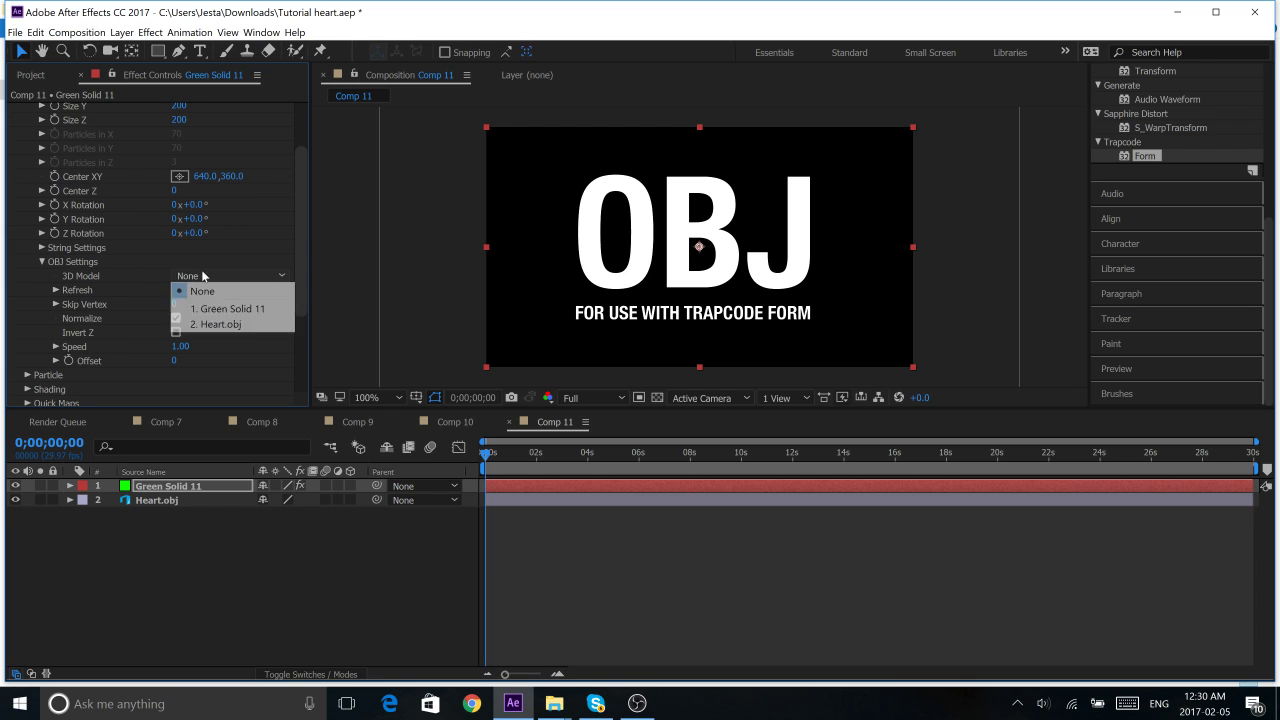
{"action": "left_click", "coordinate": [222, 324]}
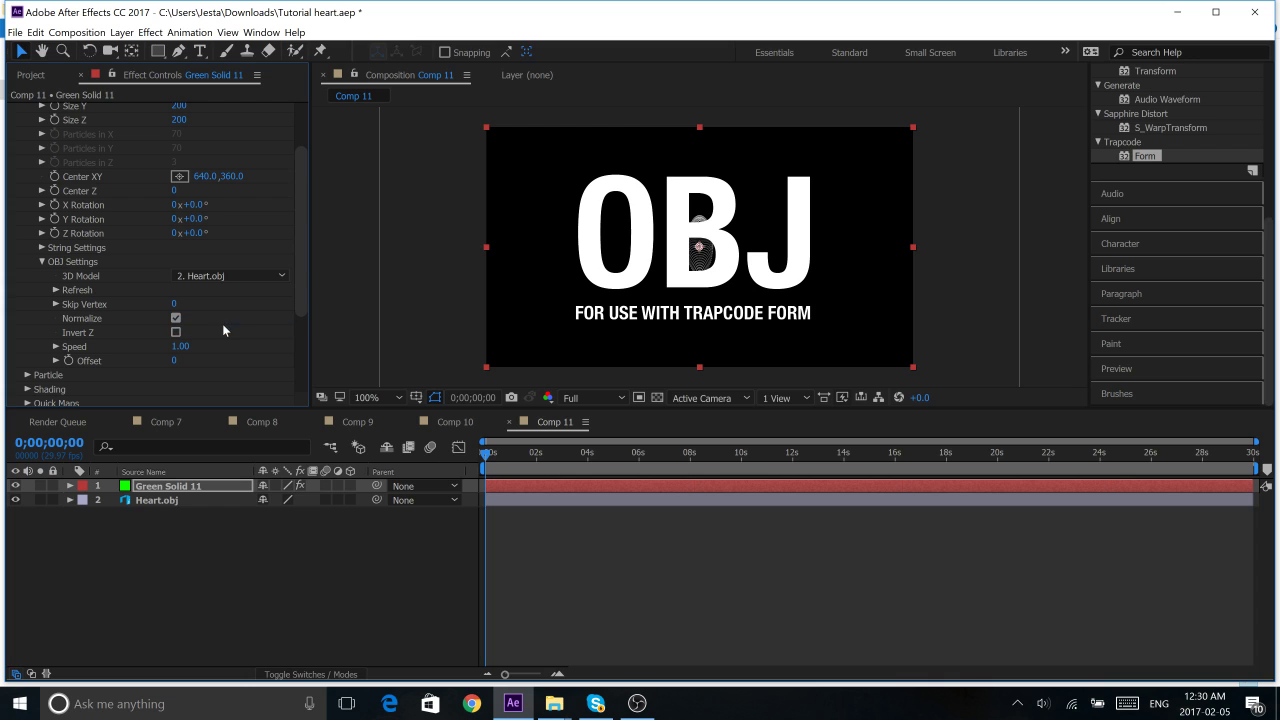
{"action": "key", "text": "period"}
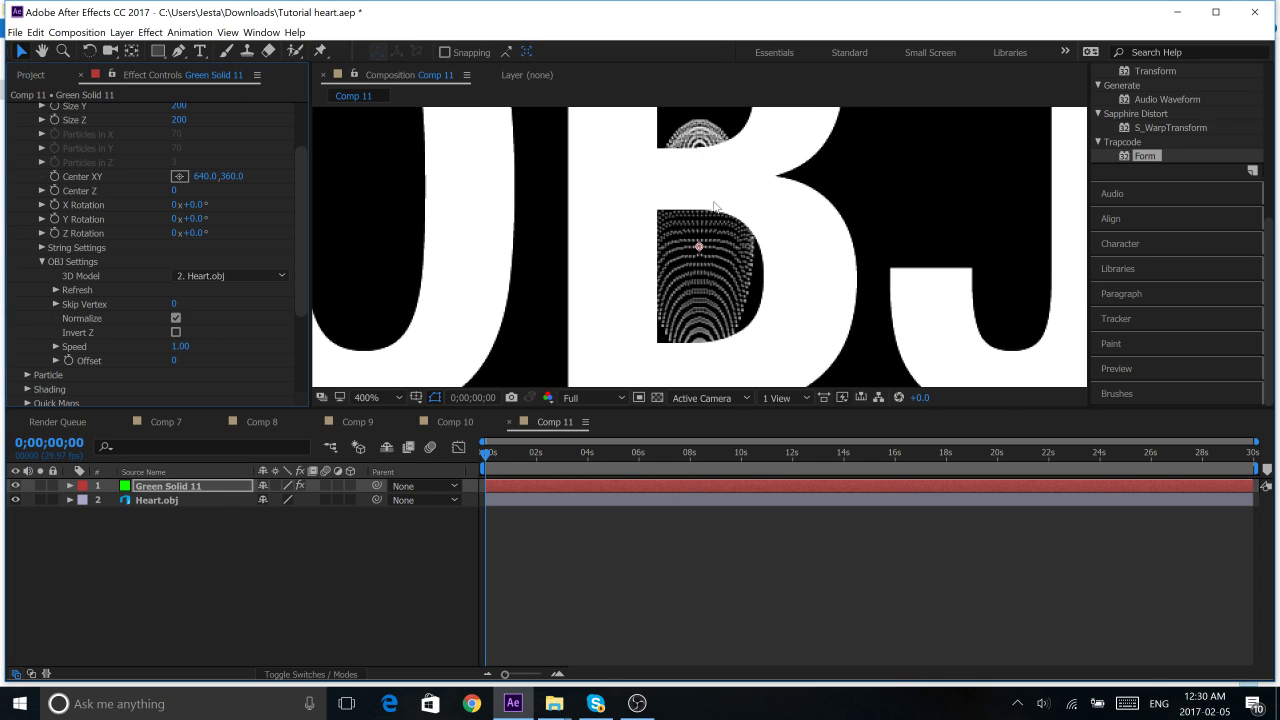
{"action": "key", "text": "comma"}
{"action": "scroll", "coordinate": [204, 248], "scroll_direction": "up", "scroll_amount": 3}
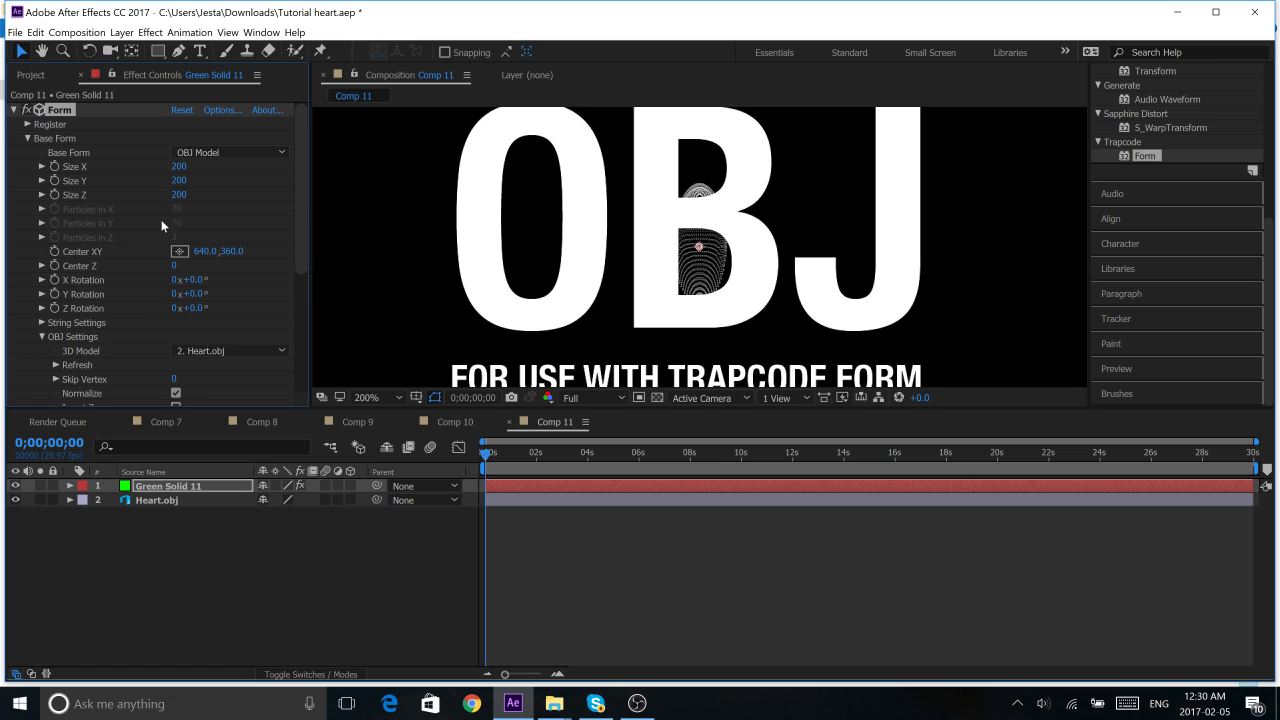
{"action": "left_click", "coordinate": [28, 138]}
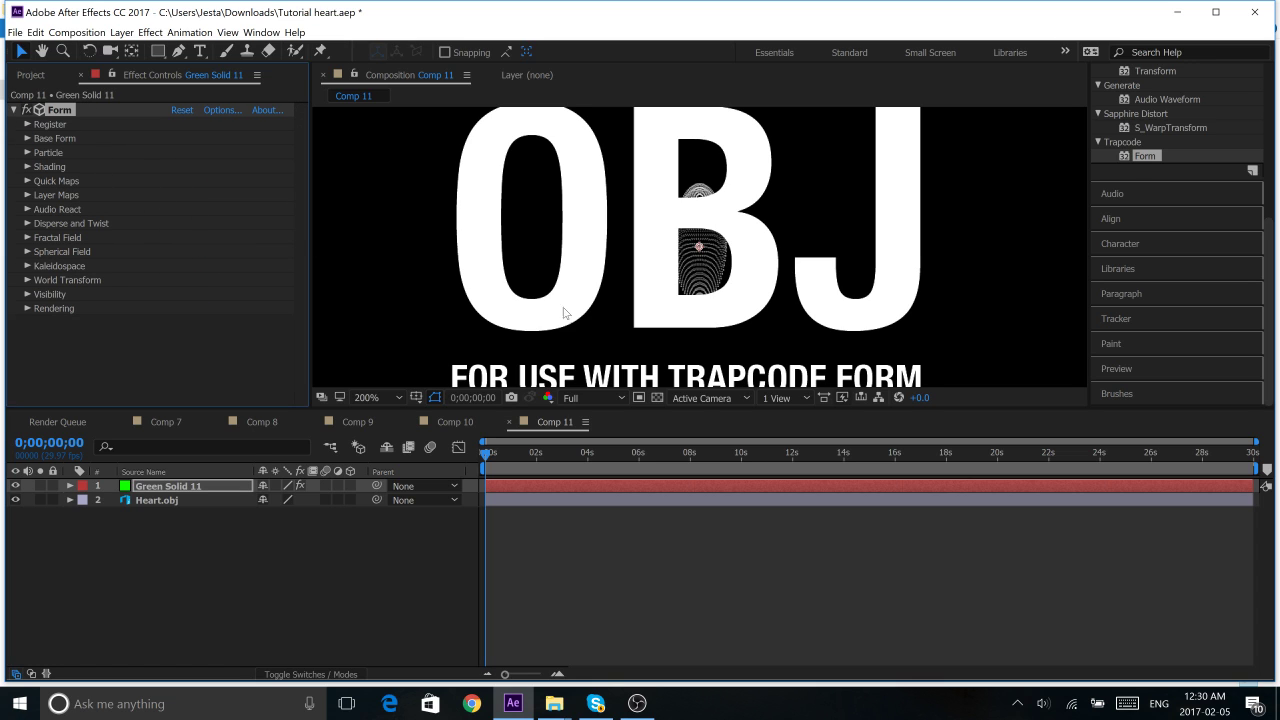
- Turn off the Heart.obj layer's visibility to hide its OBJ text card
{"action": "left_click", "coordinate": [198, 501]}
{"action": "key", "text": "comma"}
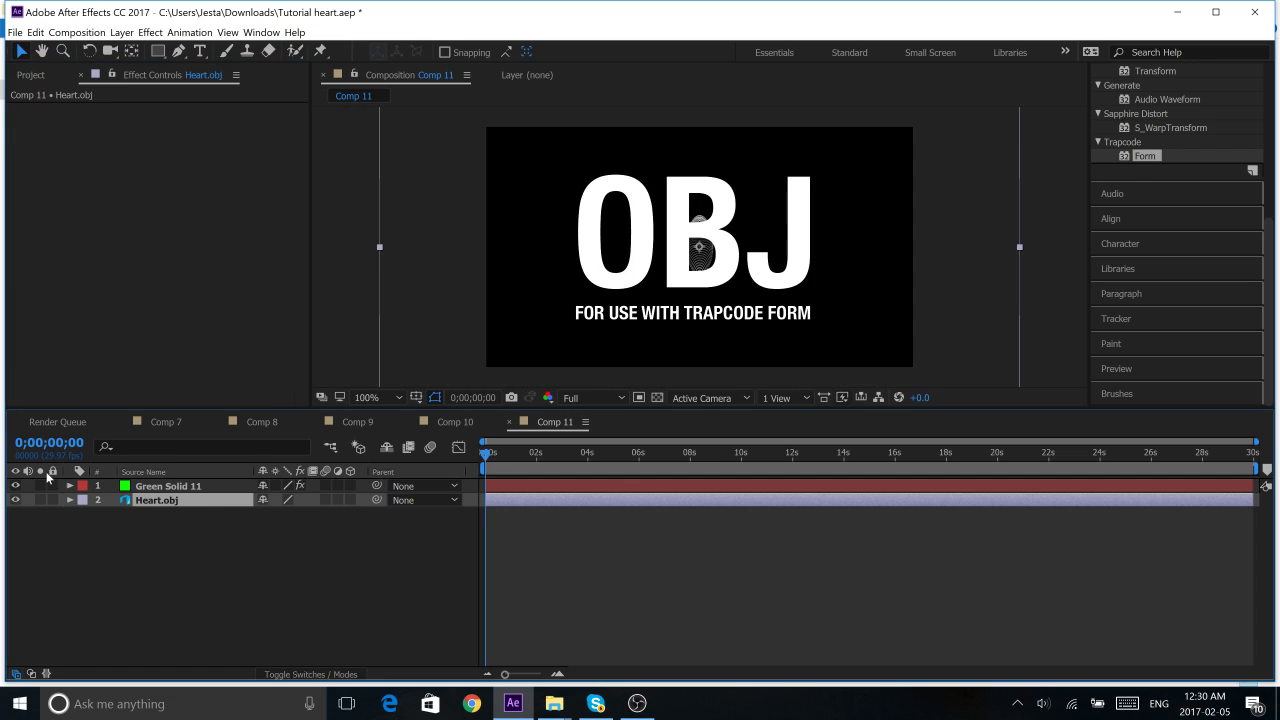
{"action": "left_click", "coordinate": [14, 498]}
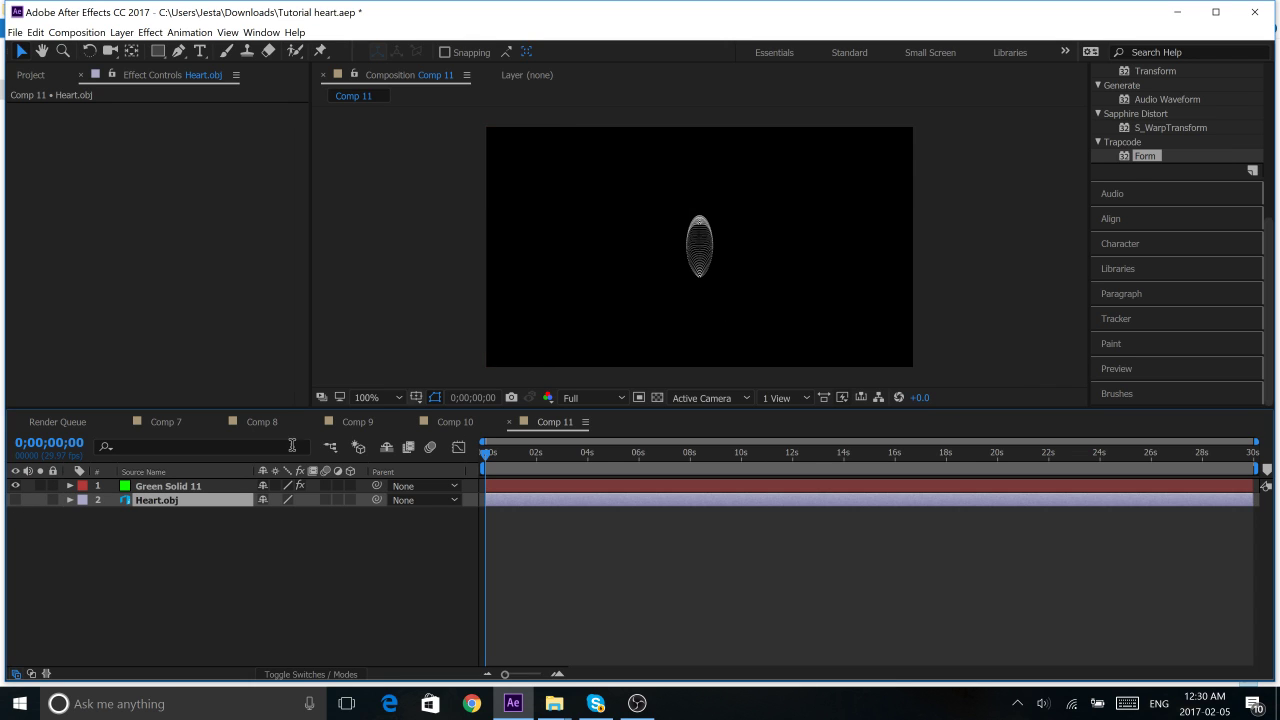
{"action": "left_click", "coordinate": [215, 485]}
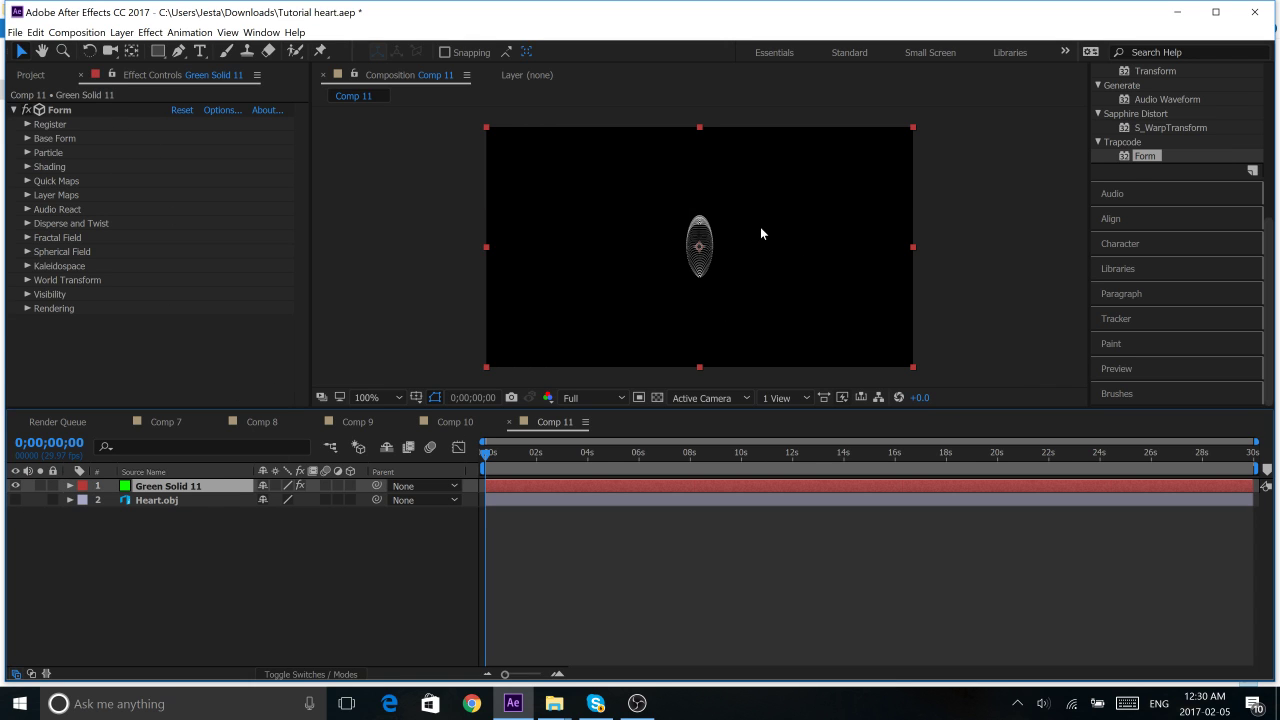
{"action": "key", "text": "period"}
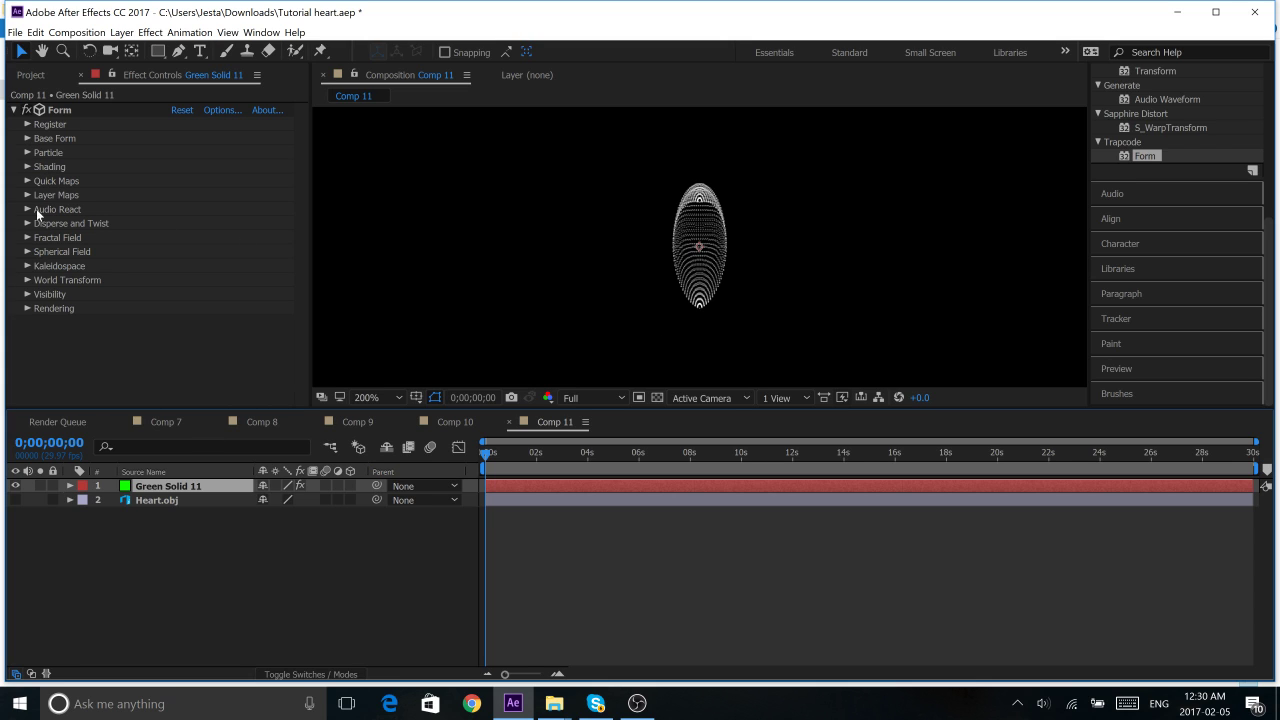
- Set Form's World Transform Y Rotation to 1x+125° and Scale to 360
{"action": "left_click", "coordinate": [28, 282]}
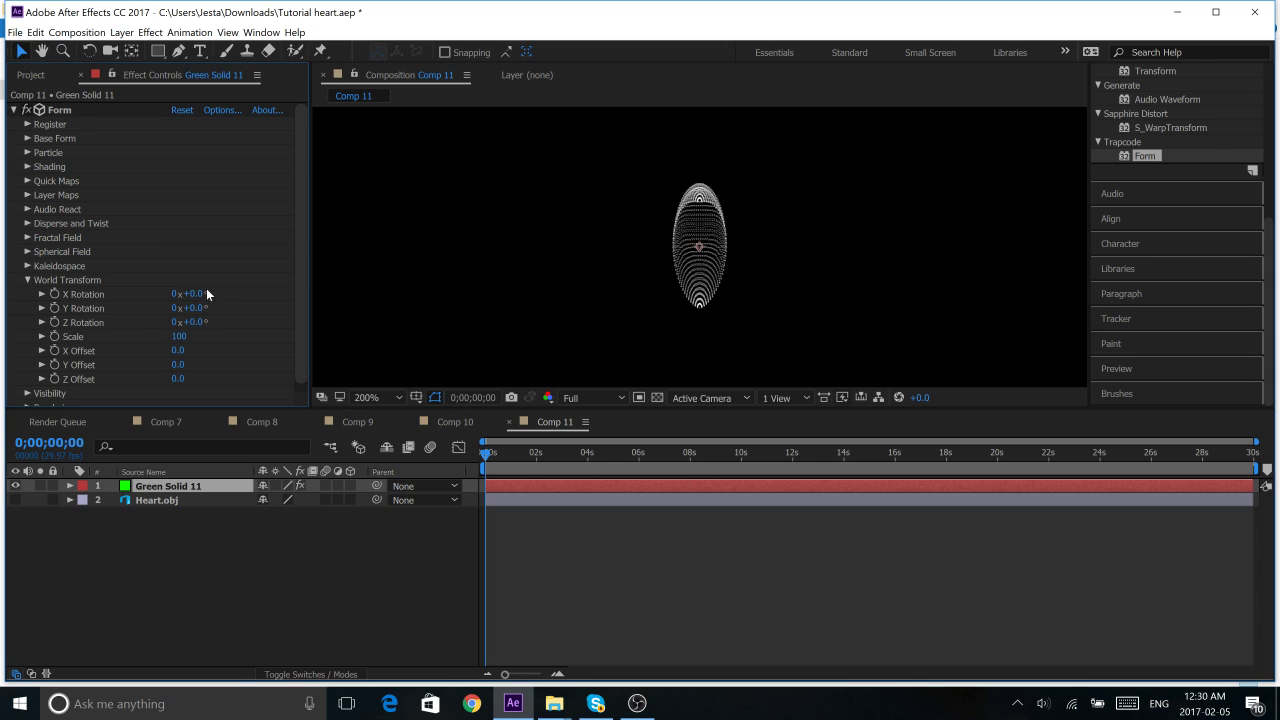
{"action": "scroll", "coordinate": [206, 287], "scroll_direction": "down", "scroll_amount": 1}
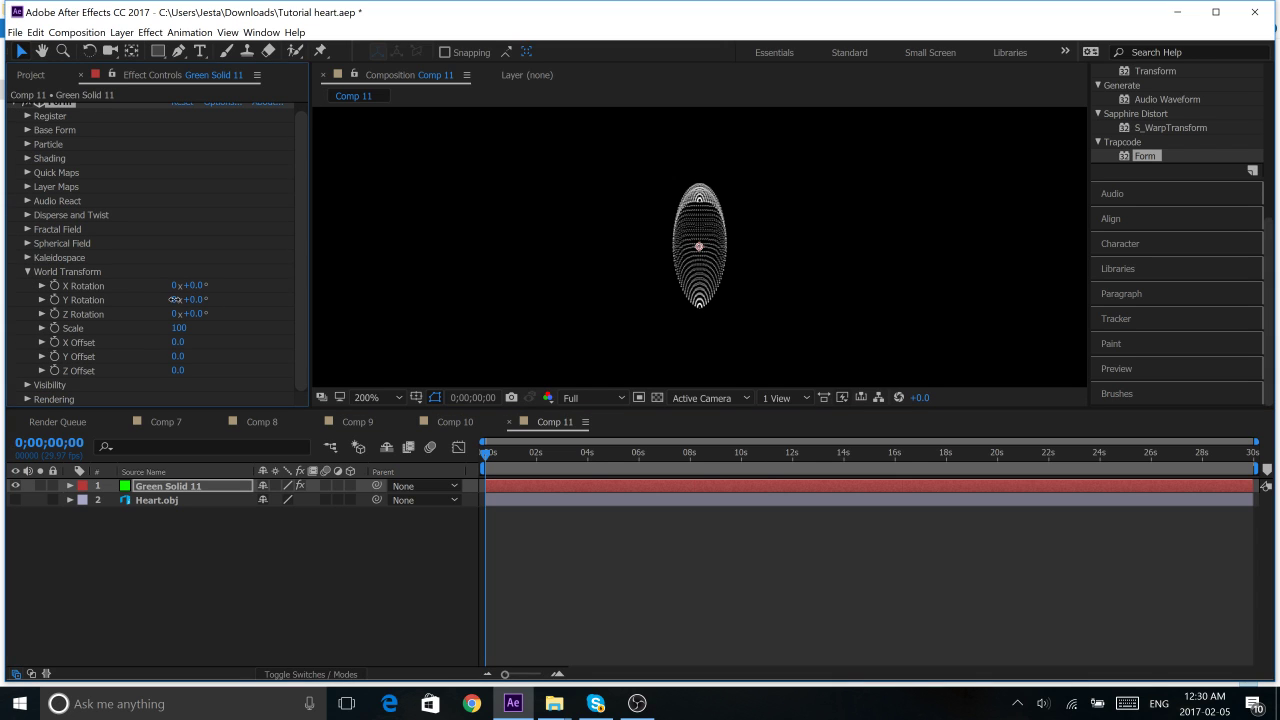
{"action": "left_click_drag", "start_coordinate": [172, 299], "coordinate": [300, 297]}
{"action": "scroll", "coordinate": [643, 190], "scroll_direction": "down", "scroll_amount": 1}
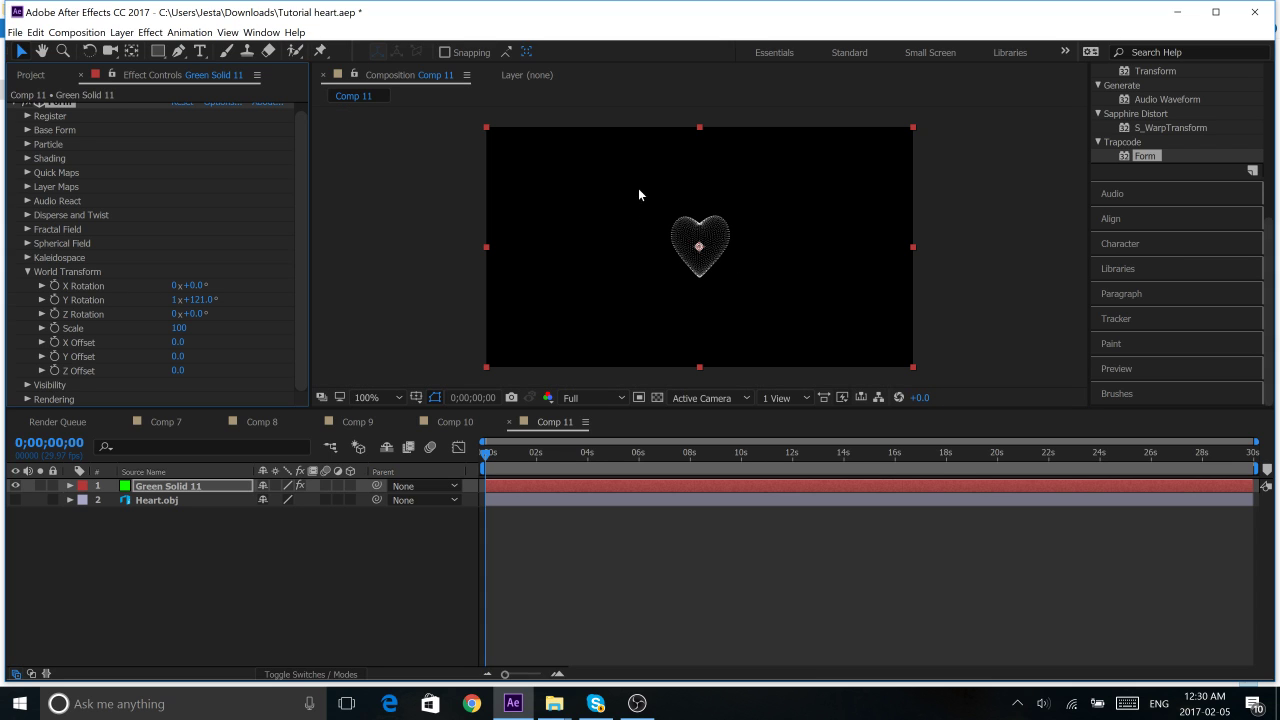
{"action": "left_click_drag", "start_coordinate": [180, 328], "coordinate": [203, 298]}
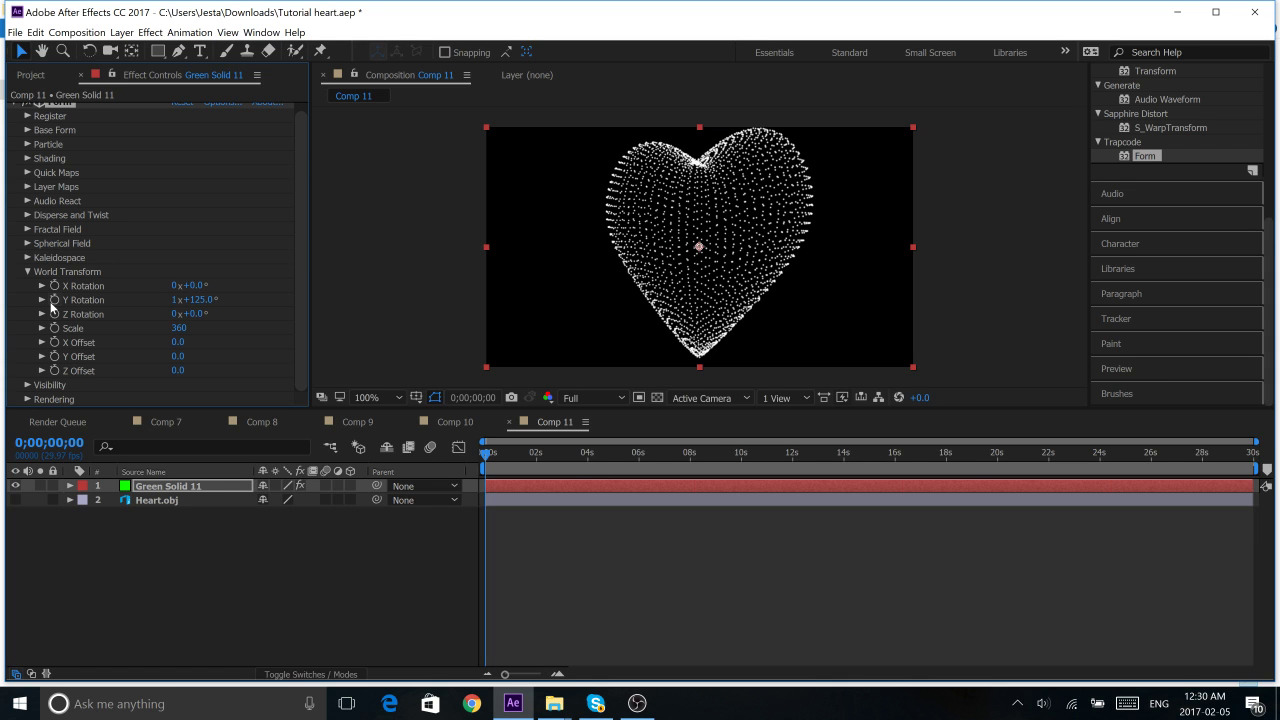
- Keyframe Y Rotation from 1x+125° at the start to about 1x+87° at 0;00;01;16
{"action": "key", "text": "u"}
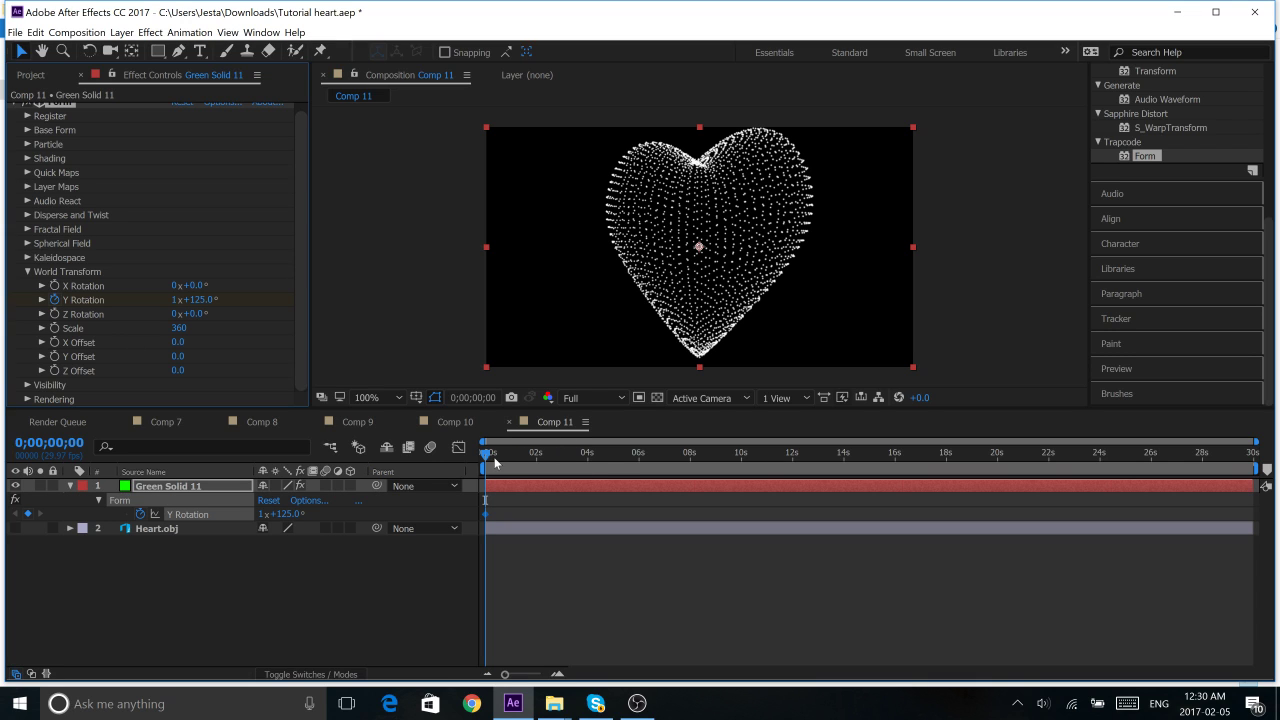
{"action": "left_click", "coordinate": [492, 458]}
{"action": "left_click_drag", "start_coordinate": [516, 466], "coordinate": [524, 470]}
{"action": "mouse_move", "coordinate": [201, 308]}
{"action": "left_mouse_down"}
{"action": "mouse_move", "coordinate": [152, 318]}
{"action": "mouse_move", "coordinate": [211, 299]}
{"action": "left_mouse_up"}
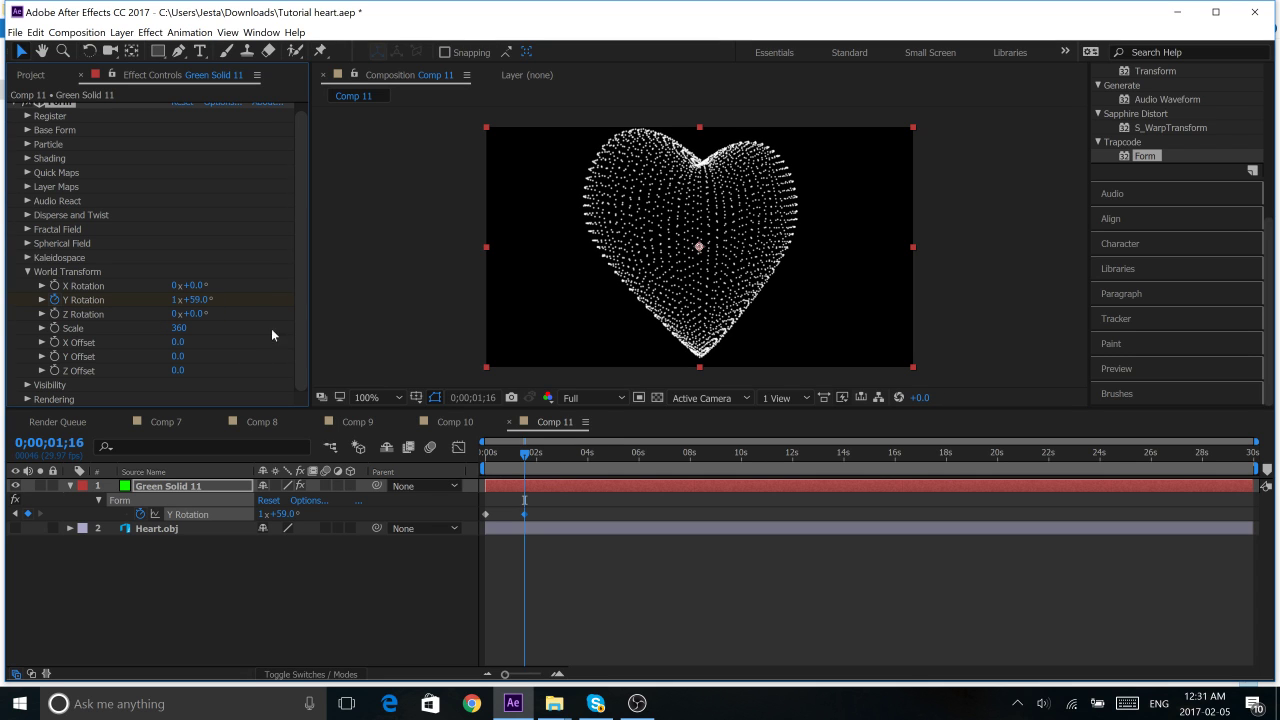
- Play the rotating particle heart from the start as a preview
{"action": "left_click_drag", "start_coordinate": [522, 455], "coordinate": [508, 455]}
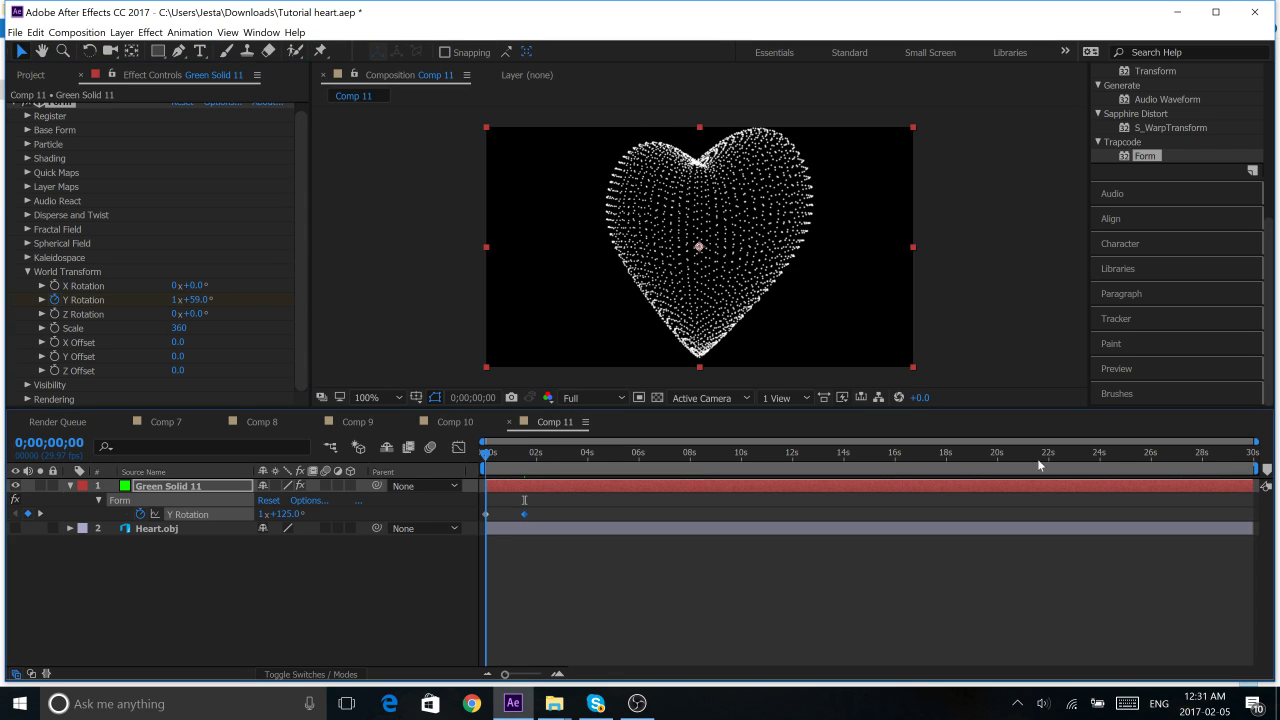
{"action": "left_click", "coordinate": [485, 463]}
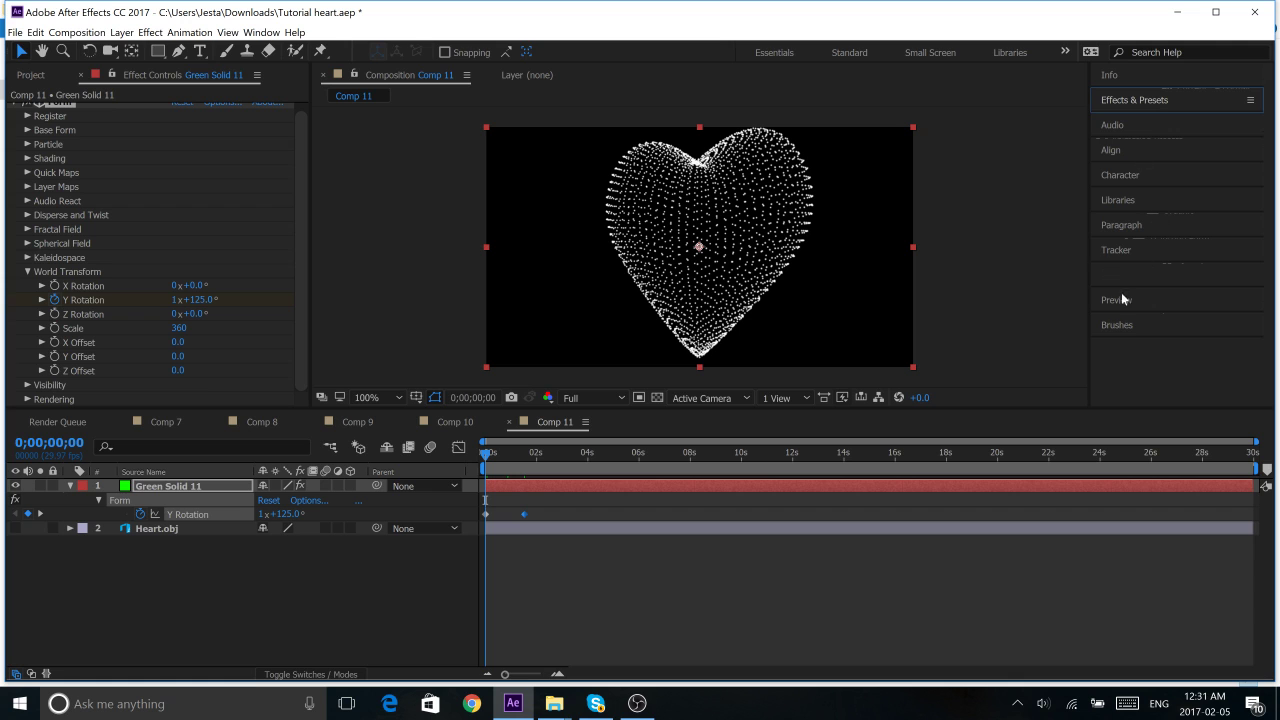
{"action": "left_click", "coordinate": [1119, 300]}
{"action": "key", "text": "space"}
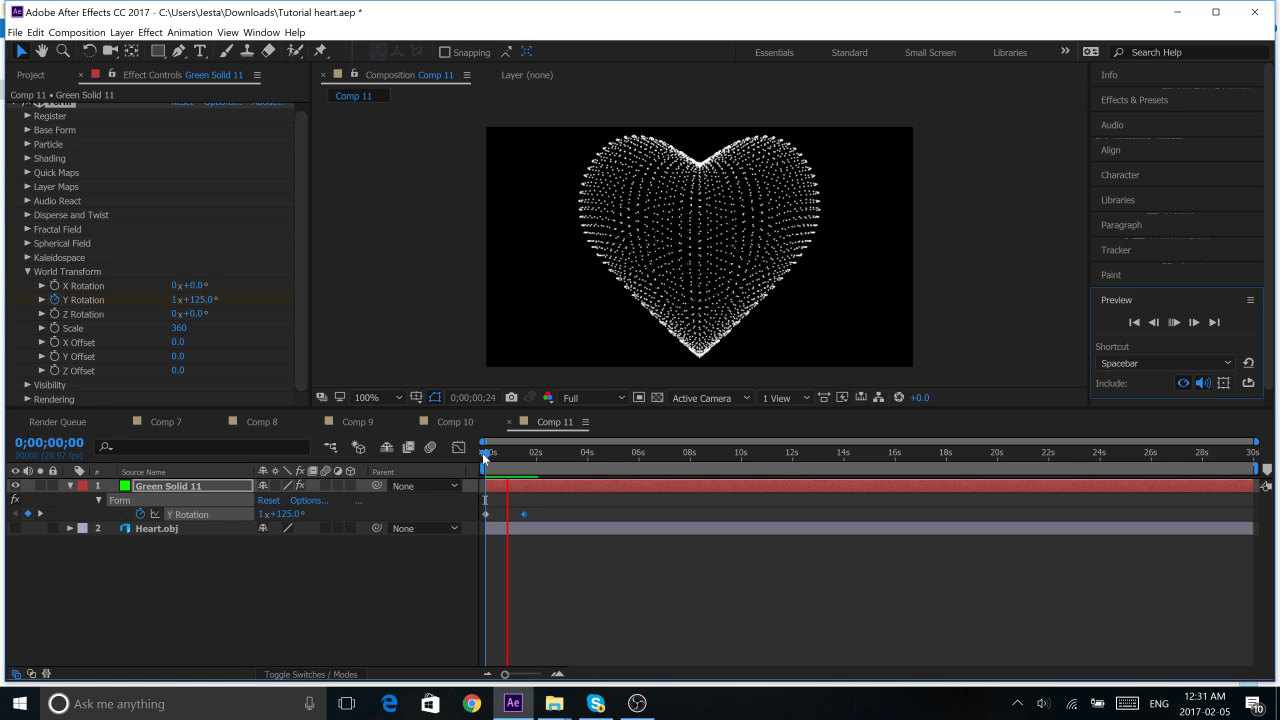
{"action": "key", "text": "space"}
- Expand Base Form and try a wider Size X, returning it to 200
{"action": "scroll", "coordinate": [65, 244], "scroll_direction": "up", "scroll_amount": 1}
{"action": "left_click", "coordinate": [28, 280]}
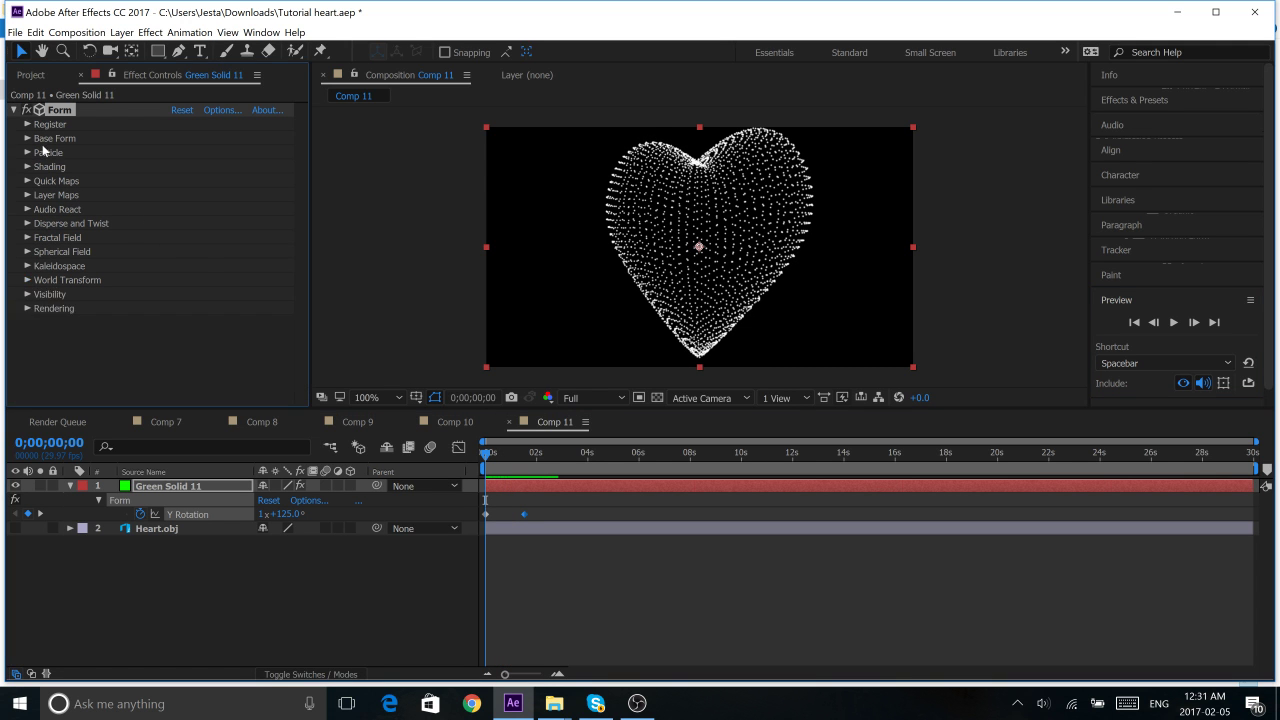
{"action": "left_click", "coordinate": [27, 138]}
{"action": "scroll", "coordinate": [70, 150], "scroll_direction": "down", "scroll_amount": 1}
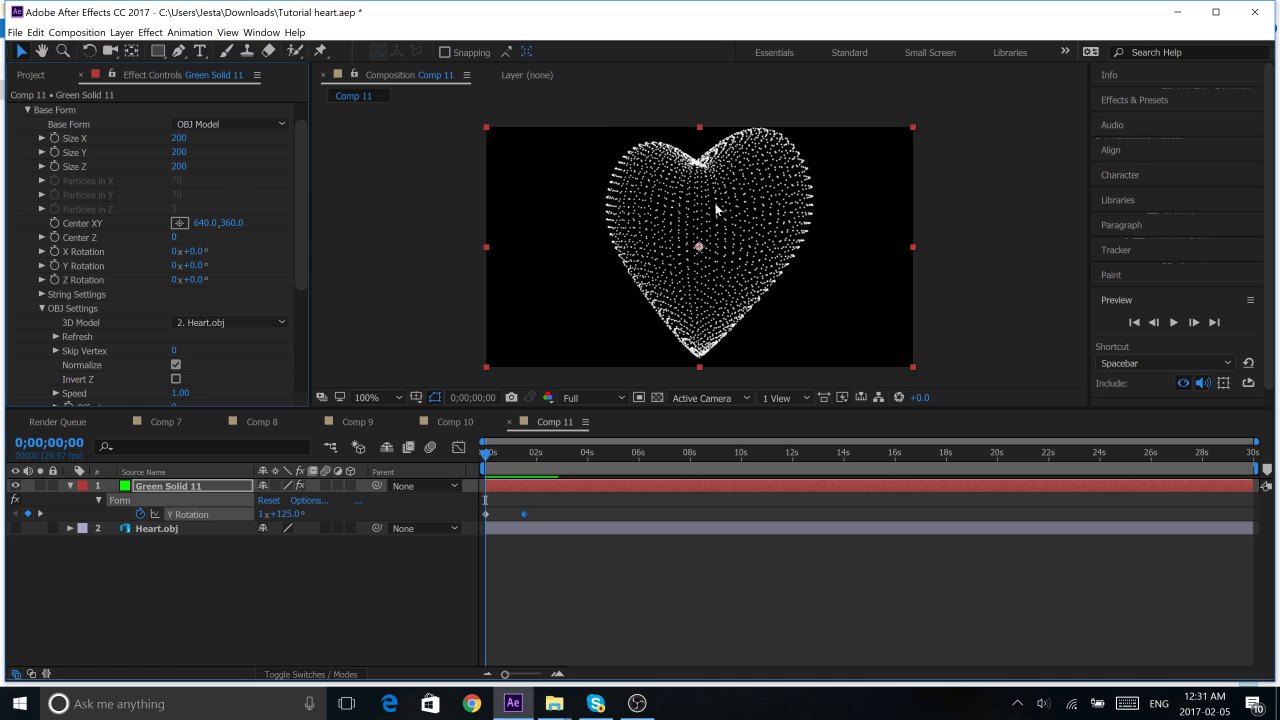
{"action": "left_click_drag", "start_coordinate": [490, 456], "coordinate": [499, 457]}
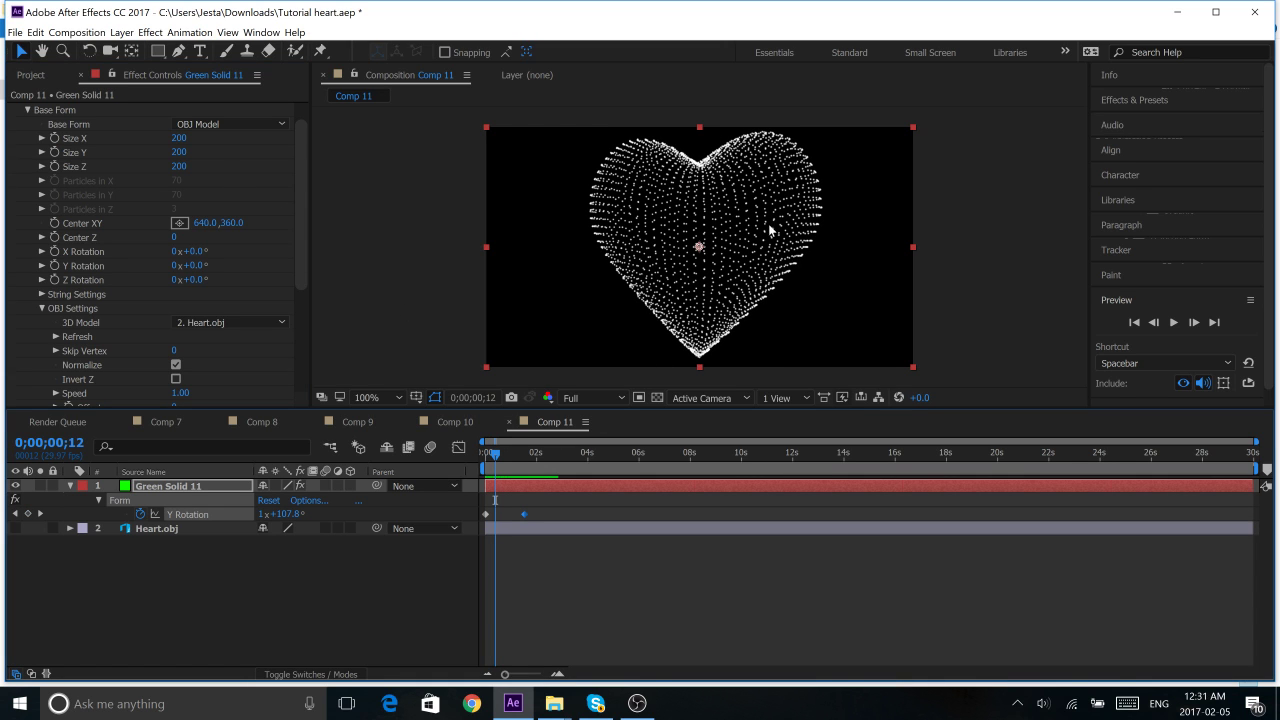
{"action": "left_click_drag", "start_coordinate": [178, 138], "coordinate": [261, 148]}
{"action": "left_click", "coordinate": [176, 139]}
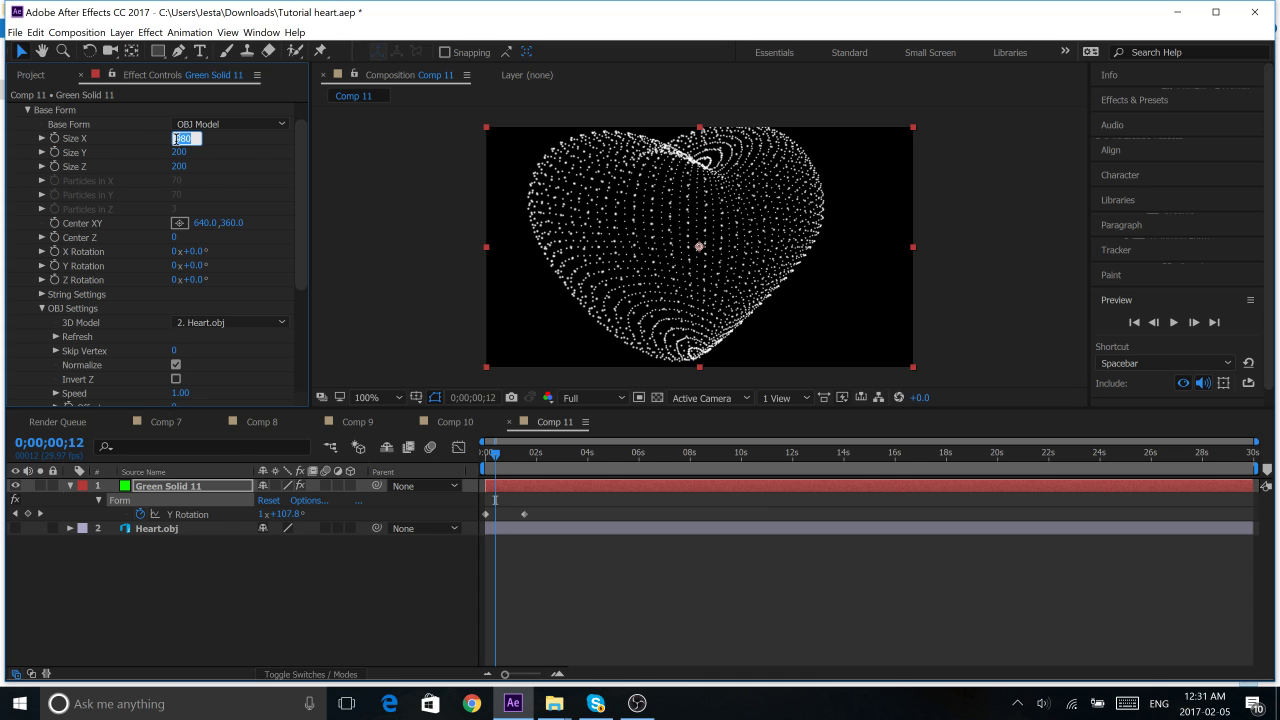
{"action": "type", "text": "200"}
{"action": "key", "text": "Return"}
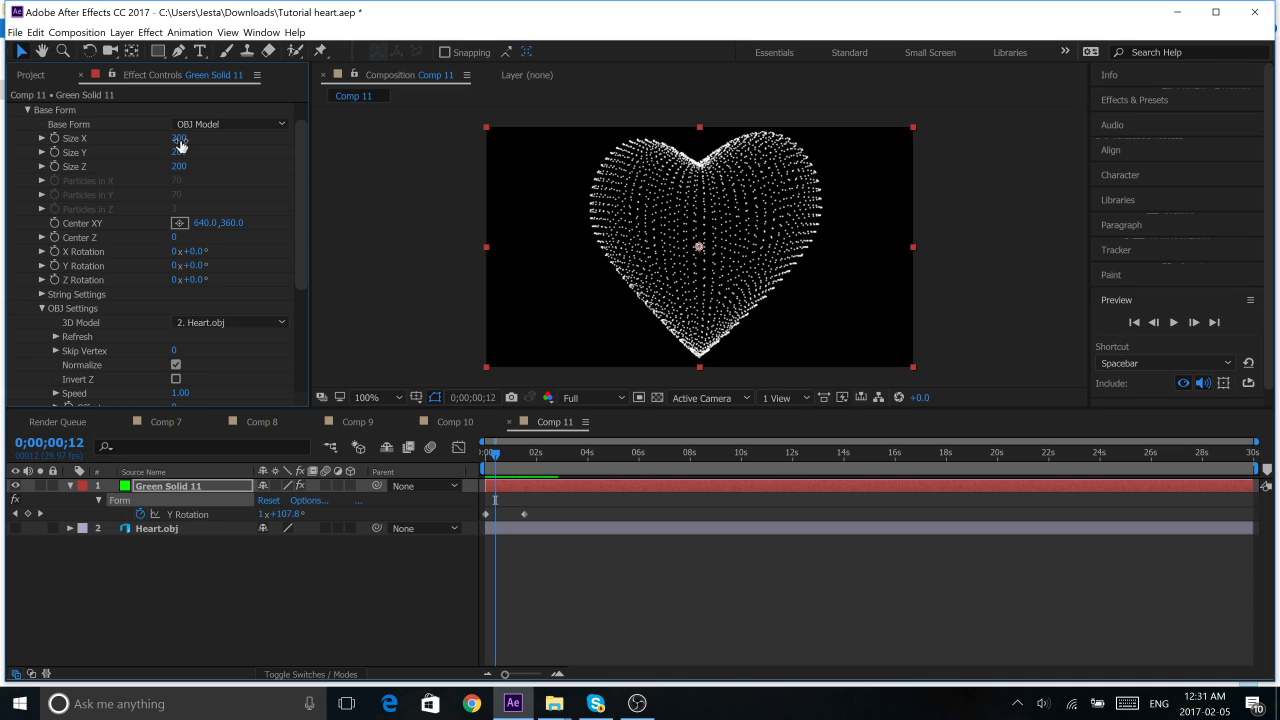
- Set Form Size X to 160, keeping Size Y and Size Z at 200
{"action": "left_click", "coordinate": [178, 138]}
{"action": "type", "text": "160"}
{"action": "key", "text": "Return"}
{"action": "left_click", "coordinate": [501, 455]}
{"action": "left_click_drag", "start_coordinate": [501, 455], "coordinate": [506, 455]}
{"action": "left_click", "coordinate": [179, 152]}
{"action": "key", "text": "Tab"}
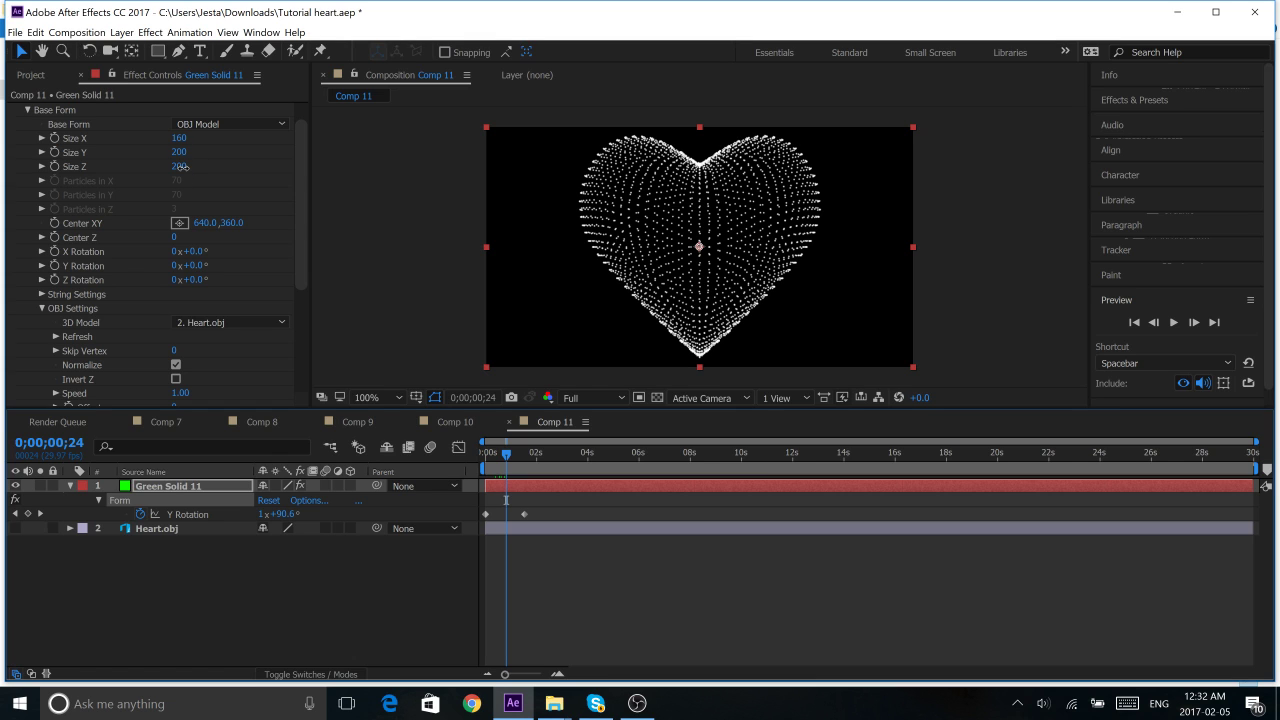
{"action": "key", "text": "Return"}
- Collapse the Base Form settings group
{"action": "scroll", "coordinate": [236, 191], "scroll_direction": "down", "scroll_amount": 1}
{"action": "scroll", "coordinate": [236, 191], "scroll_direction": "up", "scroll_amount": 2}
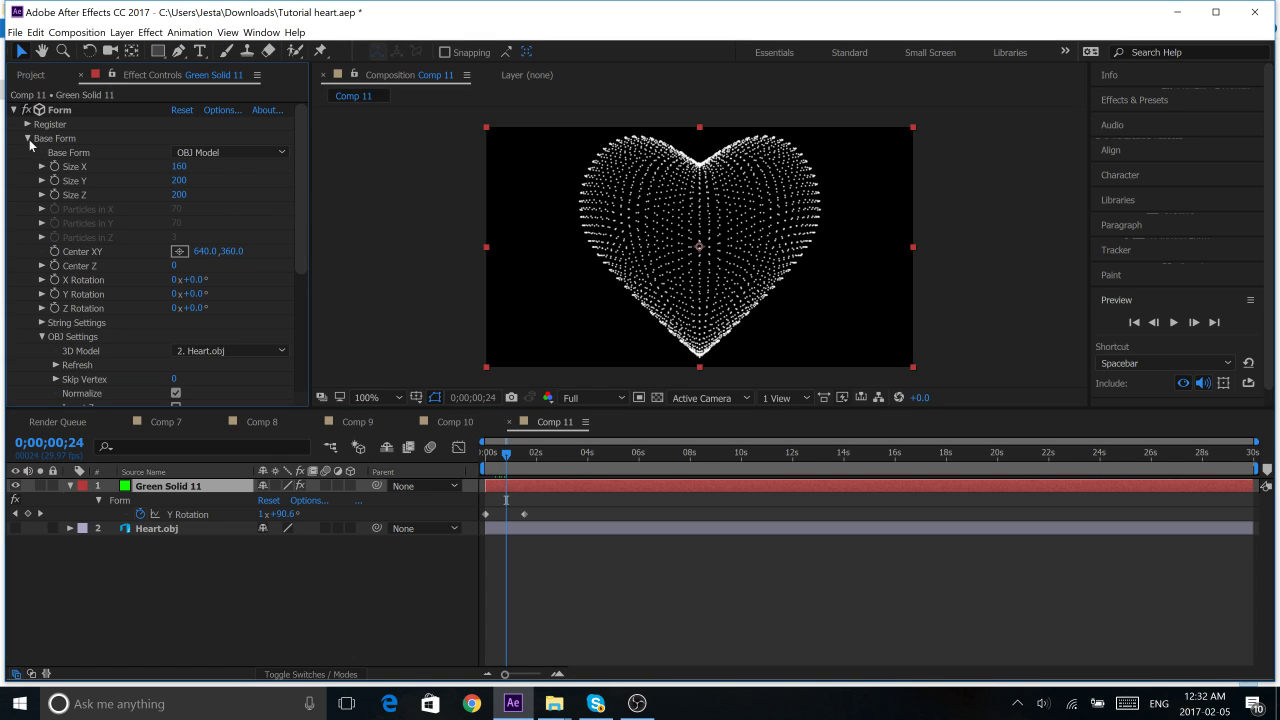
{"action": "left_click", "coordinate": [28, 139]}
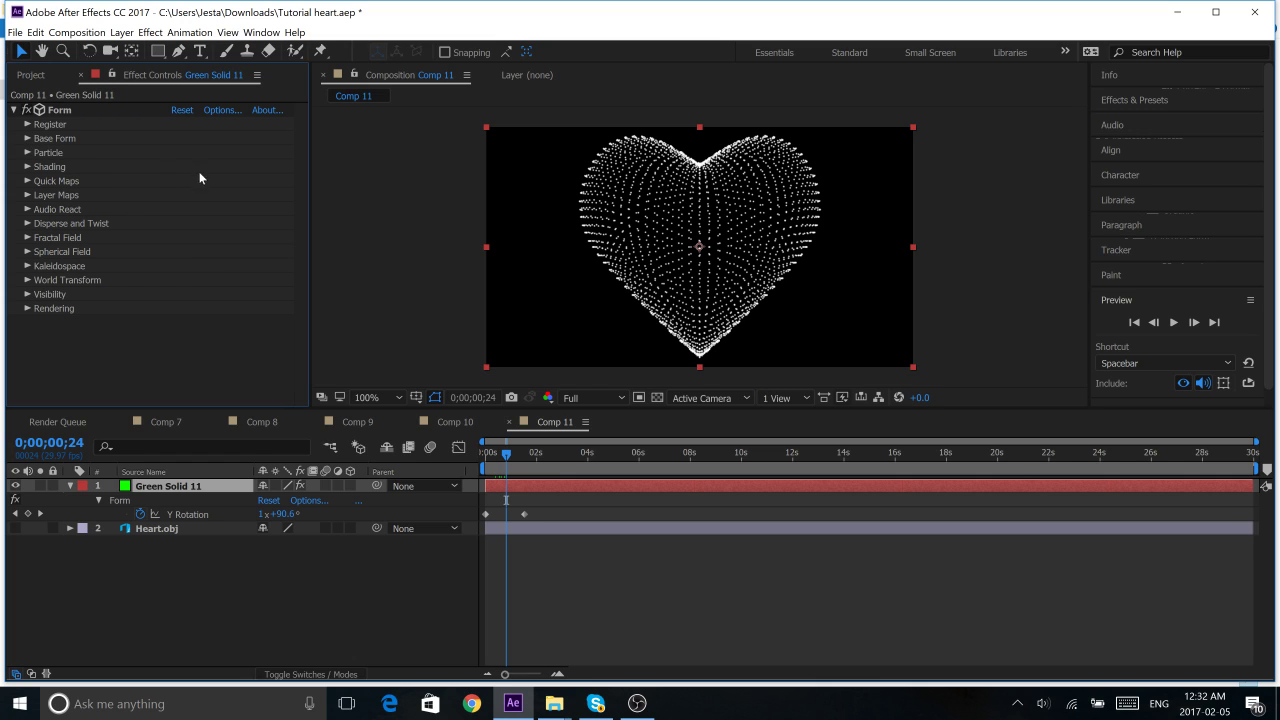
{"action": "left_click", "coordinate": [28, 139]}
{"action": "scroll", "coordinate": [30, 140], "scroll_direction": "down", "scroll_amount": 1}
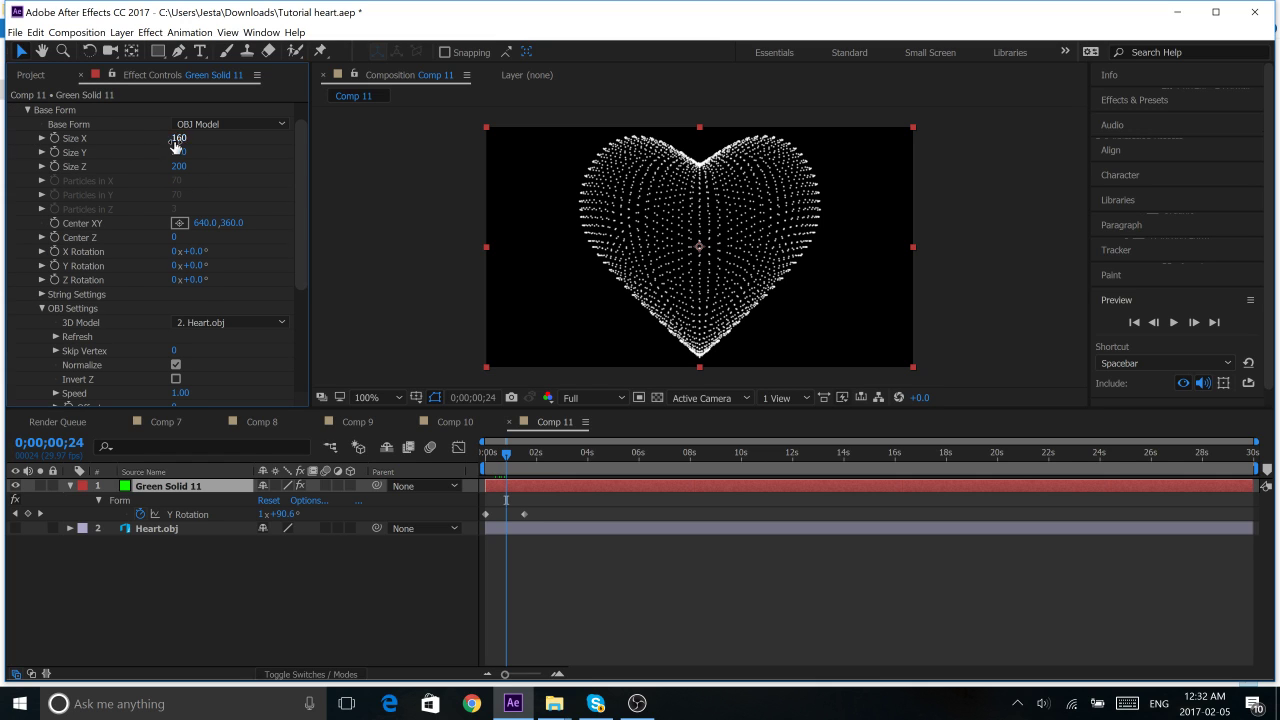
{"action": "scroll", "coordinate": [75, 156], "scroll_direction": "up", "scroll_amount": 1}
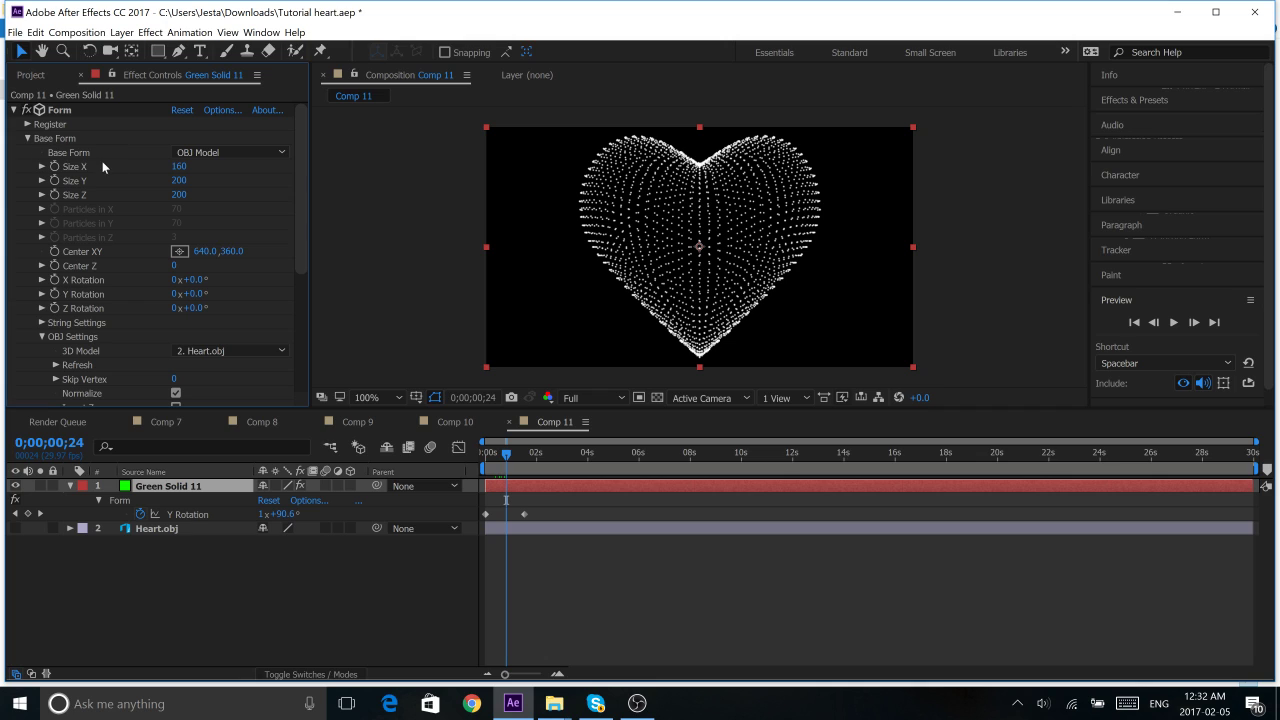
{"action": "left_click", "coordinate": [28, 139]}
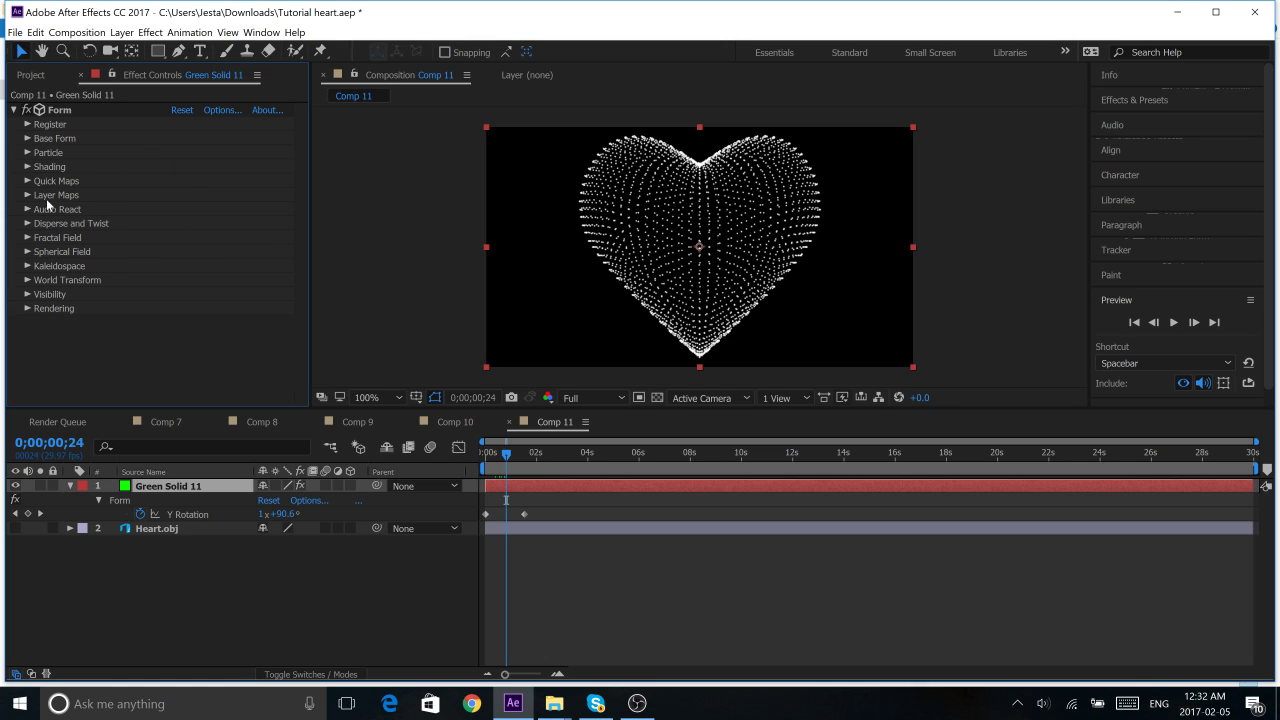
- In Form's Quick Maps, set the Opacity and Color Map to map over the Y axis
{"action": "left_click", "coordinate": [28, 181]}
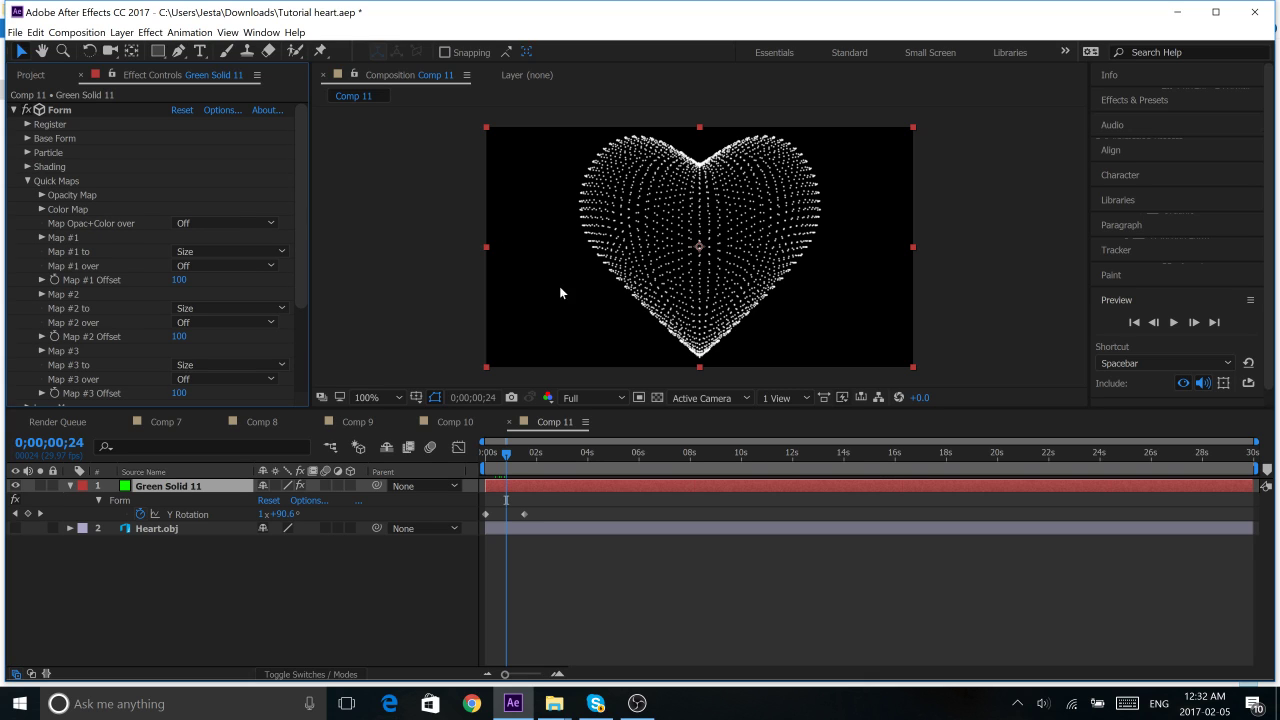
{"action": "left_click", "coordinate": [39, 193]}
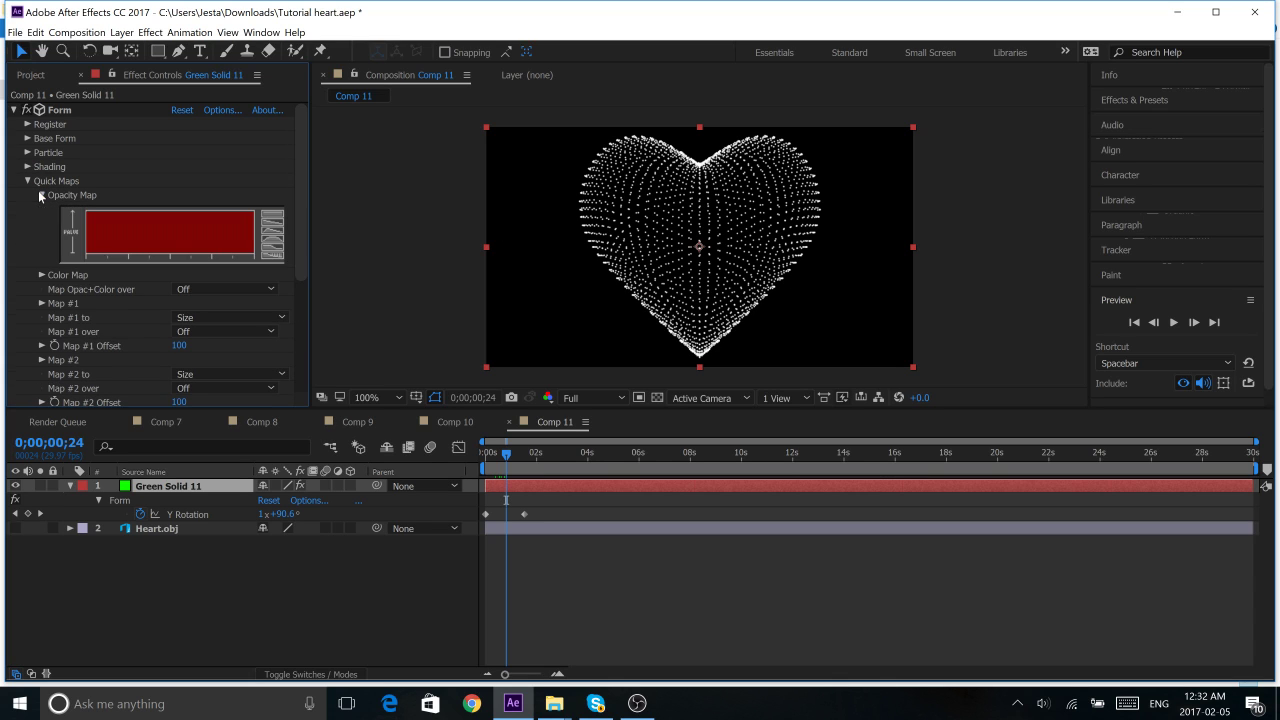
{"action": "left_click", "coordinate": [40, 274]}
{"action": "scroll", "coordinate": [200, 280], "scroll_direction": "down", "scroll_amount": 3}
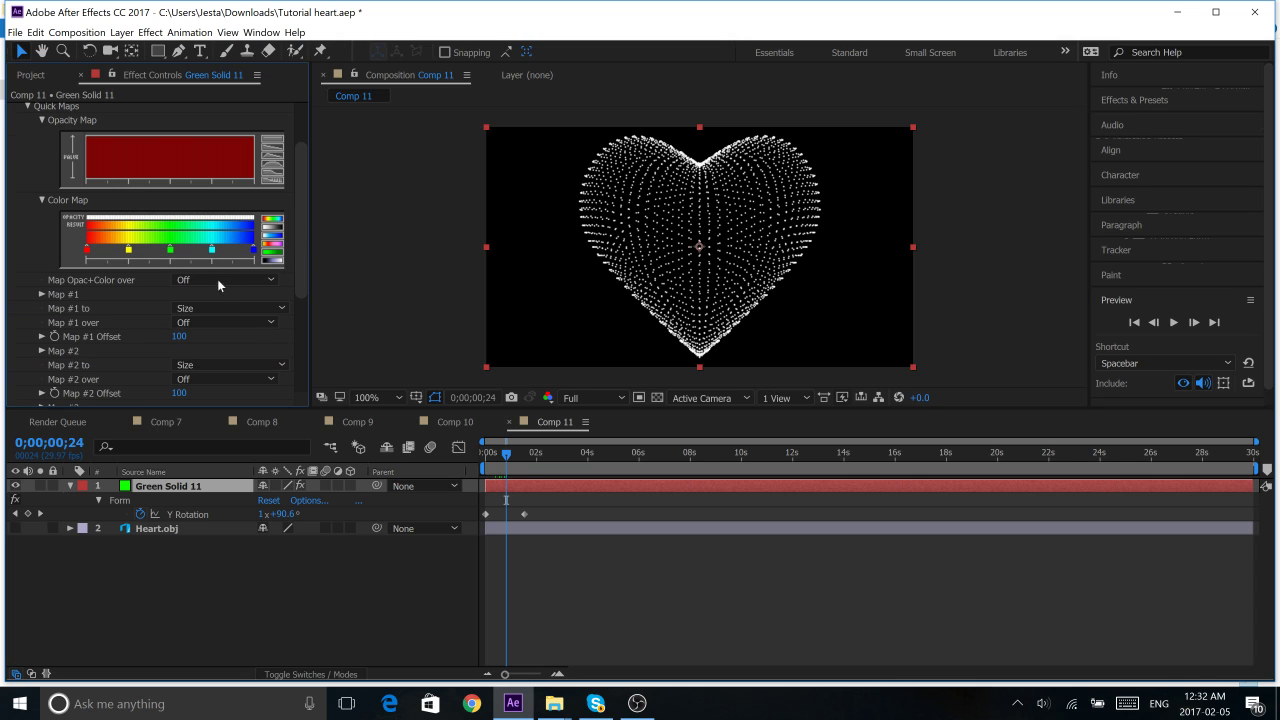
{"action": "left_click", "coordinate": [188, 282]}
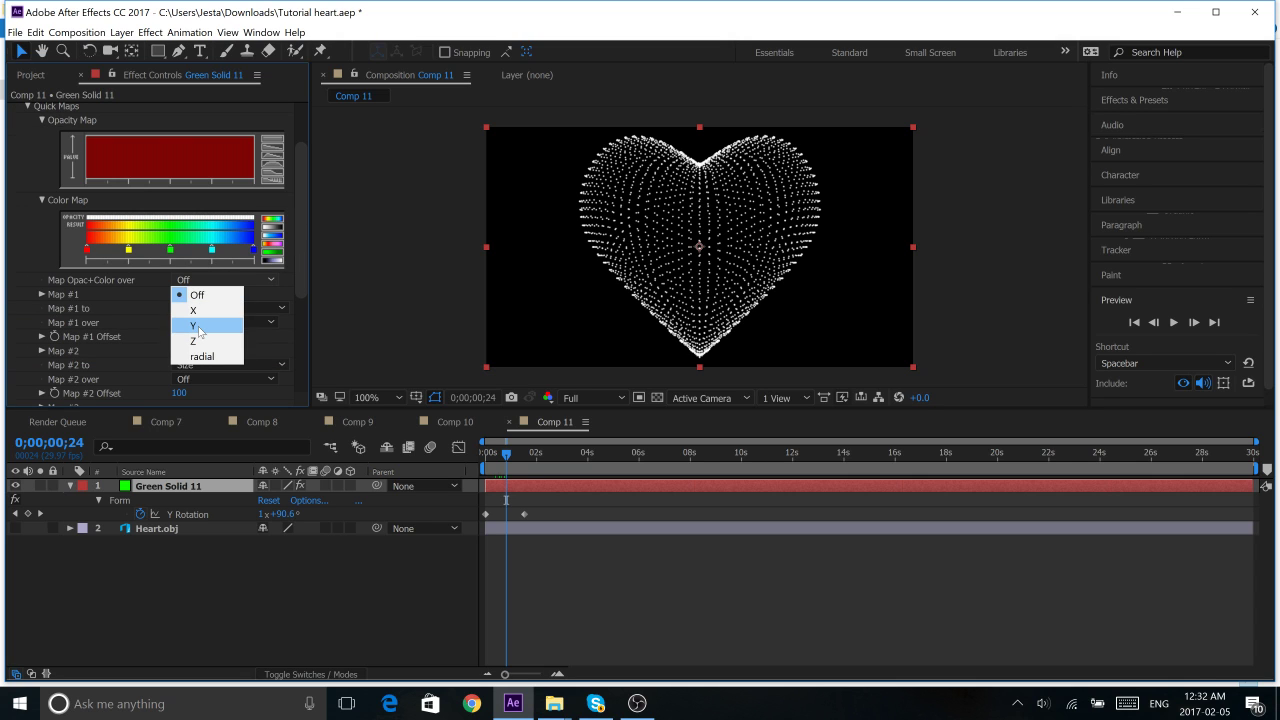
{"action": "left_click", "coordinate": [199, 327]}
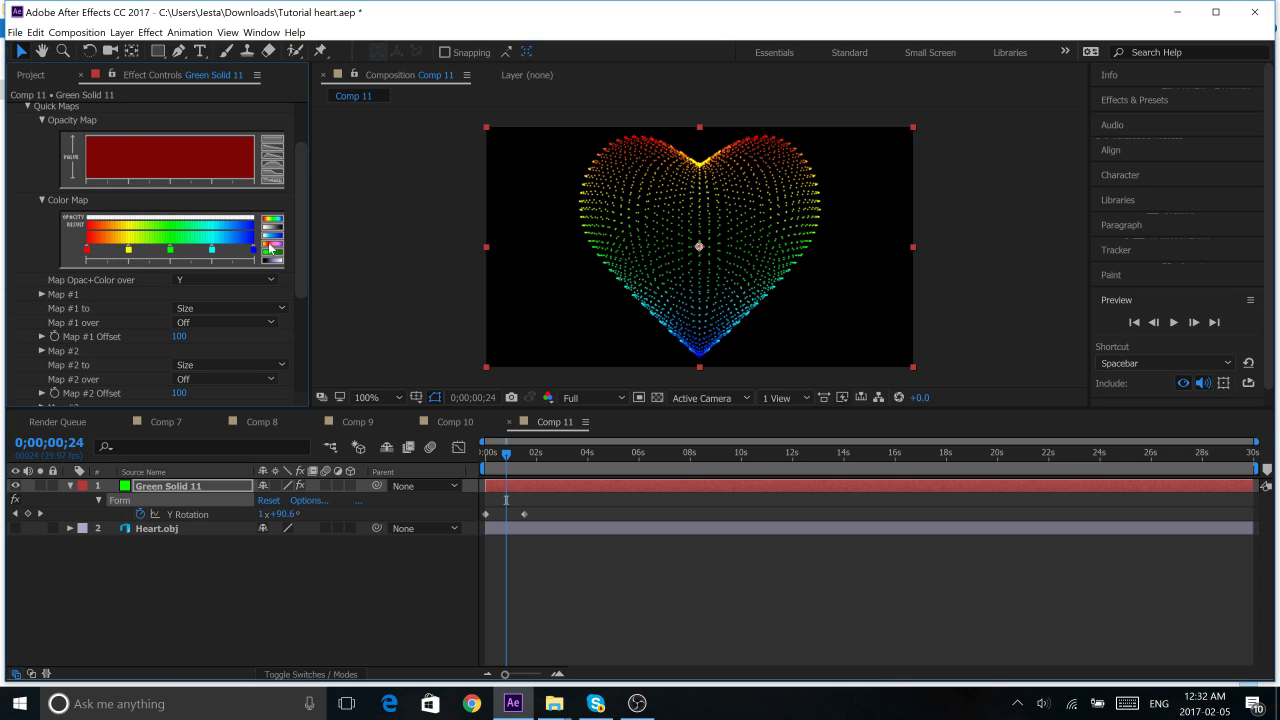
- Compare the yellow-red-purple, green, rainbow and yellow-red-magenta Color Map presets
{"action": "left_click", "coordinate": [270, 244]}
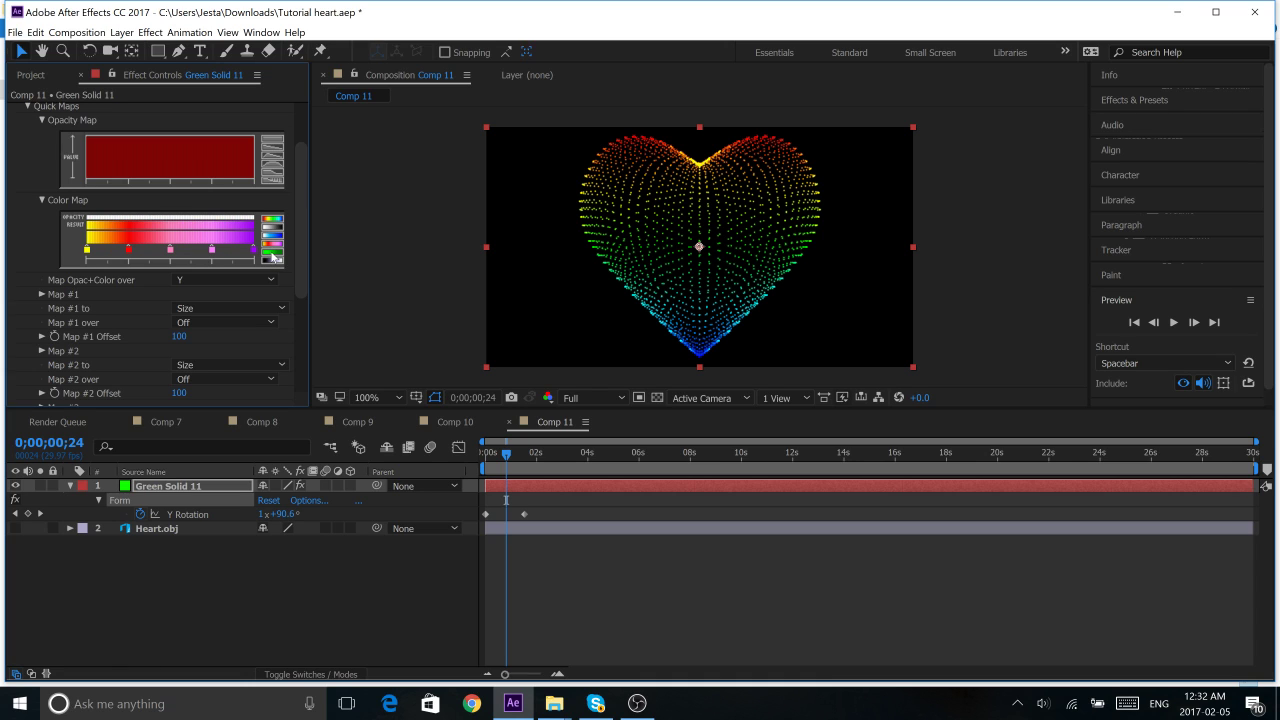
{"action": "left_click", "coordinate": [271, 252]}
{"action": "left_click", "coordinate": [278, 222]}
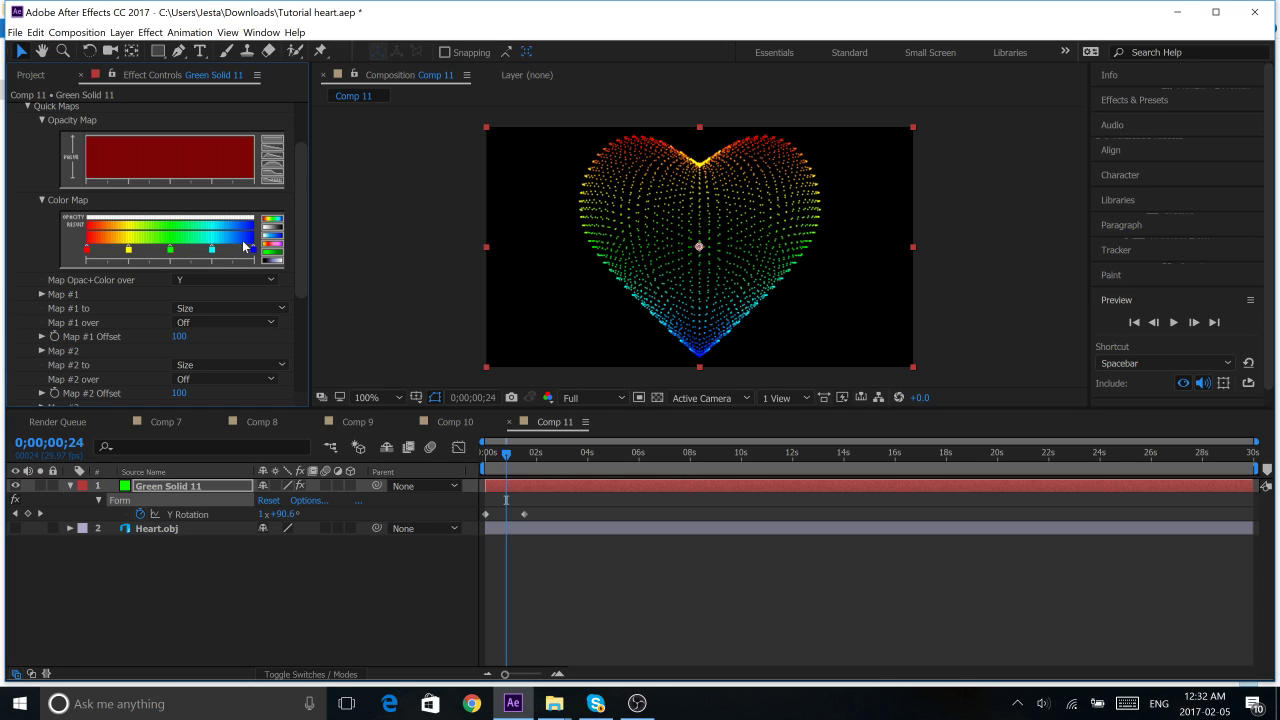
{"action": "scroll", "coordinate": [245, 245], "scroll_direction": "up", "scroll_amount": 3}
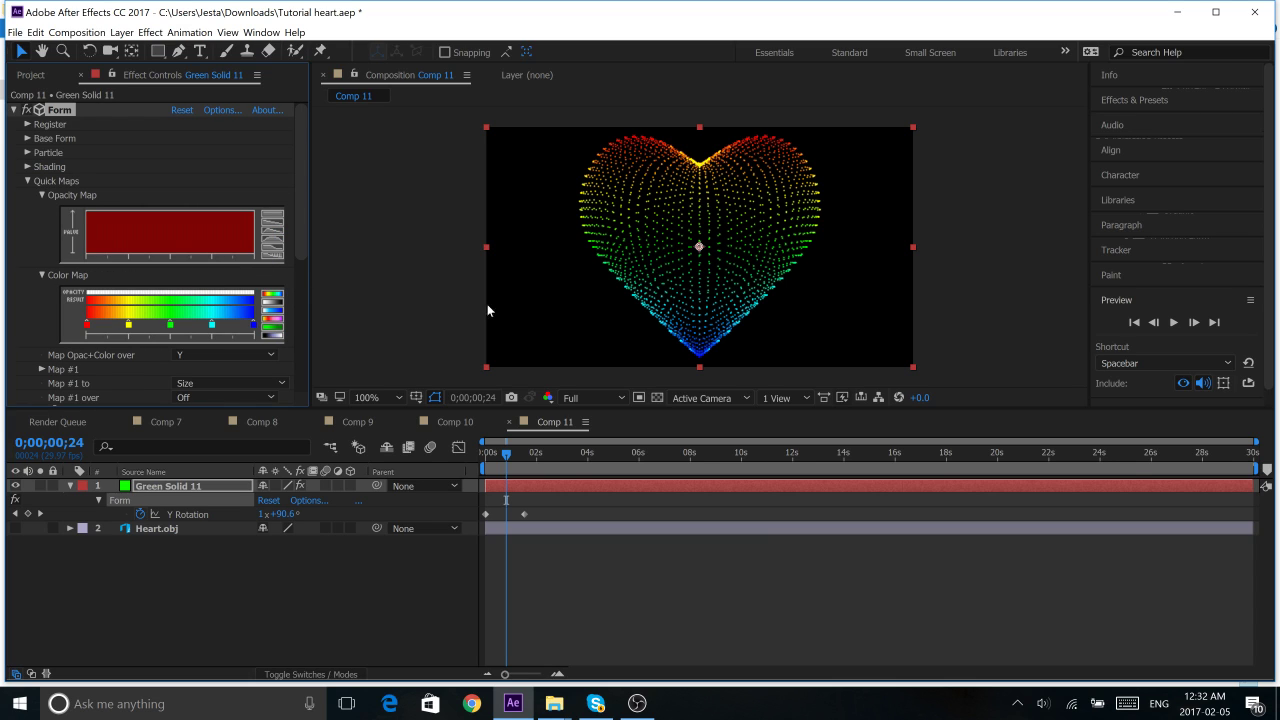
{"action": "left_click", "coordinate": [272, 321]}
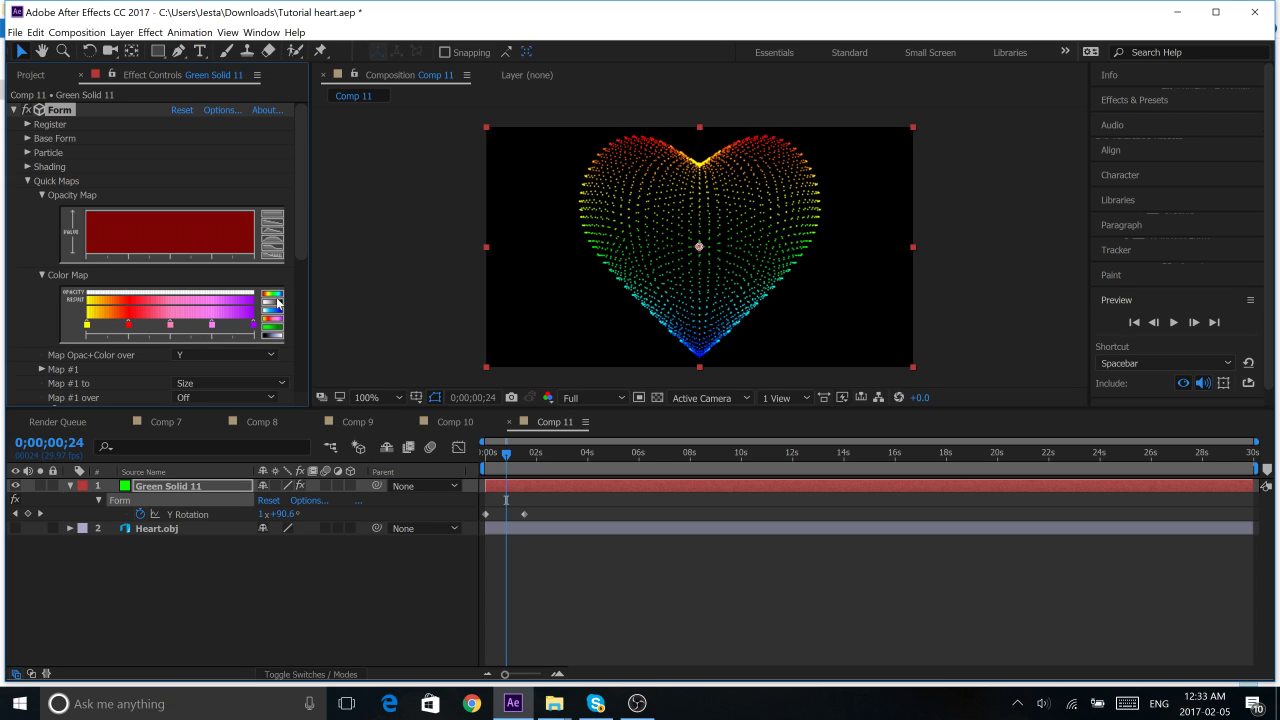
- Restore the rainbow preset and recolour its first gradient marker blue
{"action": "left_click", "coordinate": [273, 297]}
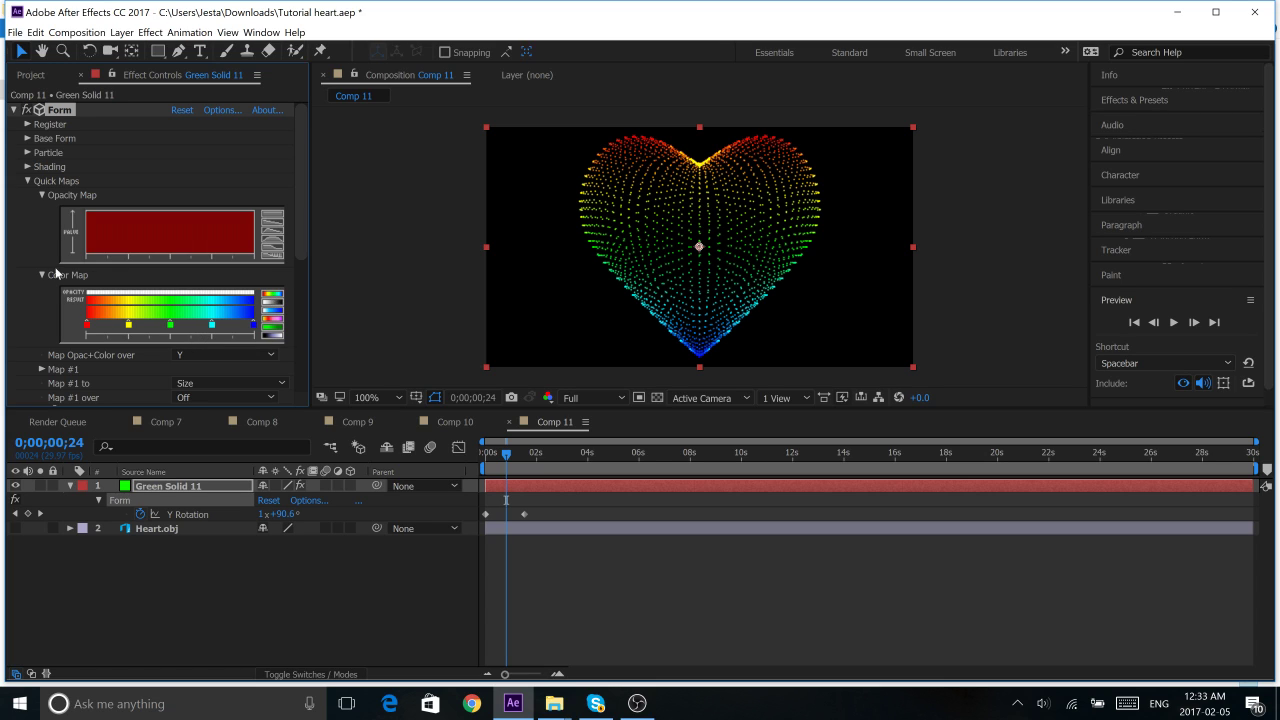
{"action": "double_click", "coordinate": [88, 326]}
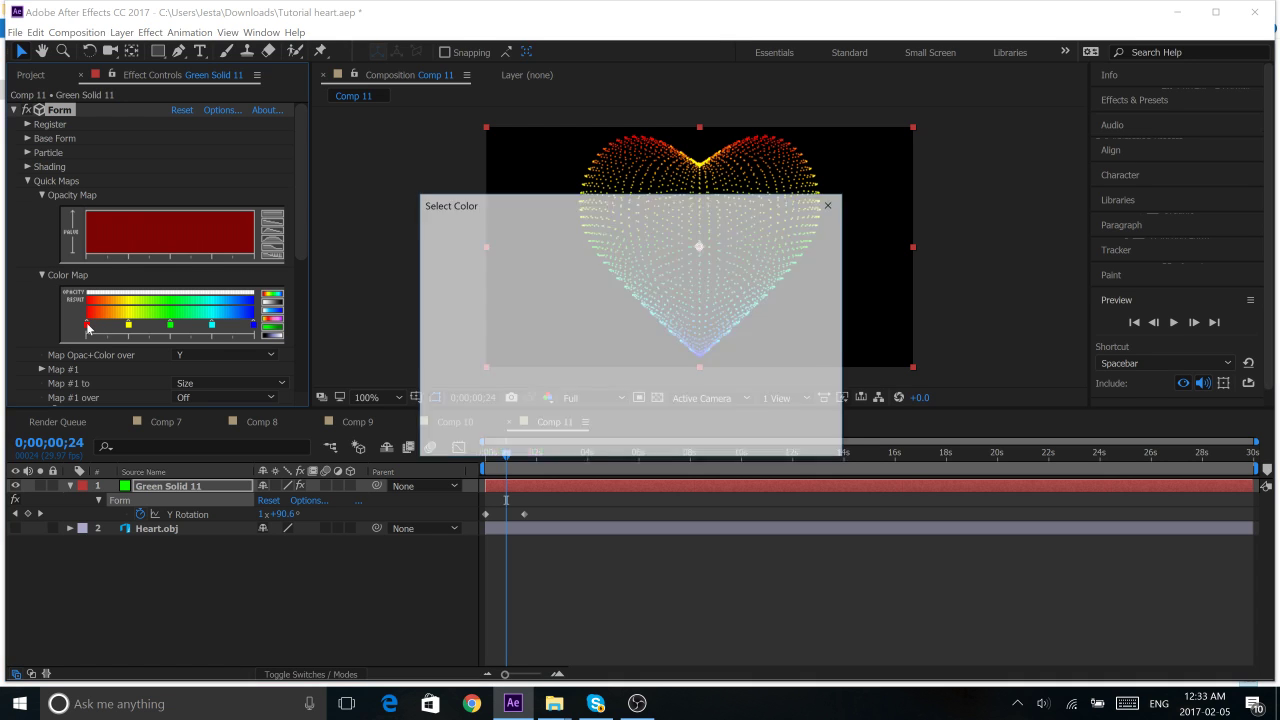
{"action": "left_click", "coordinate": [667, 293]}
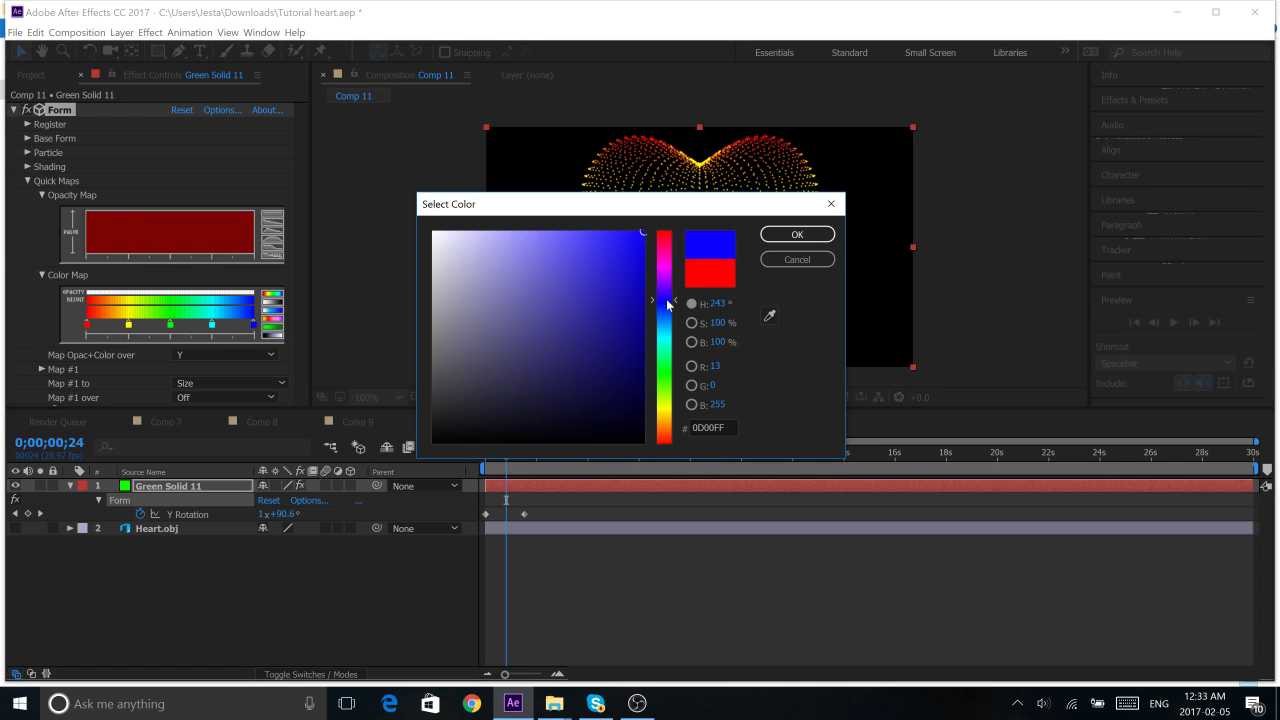
{"action": "left_click", "coordinate": [797, 234]}
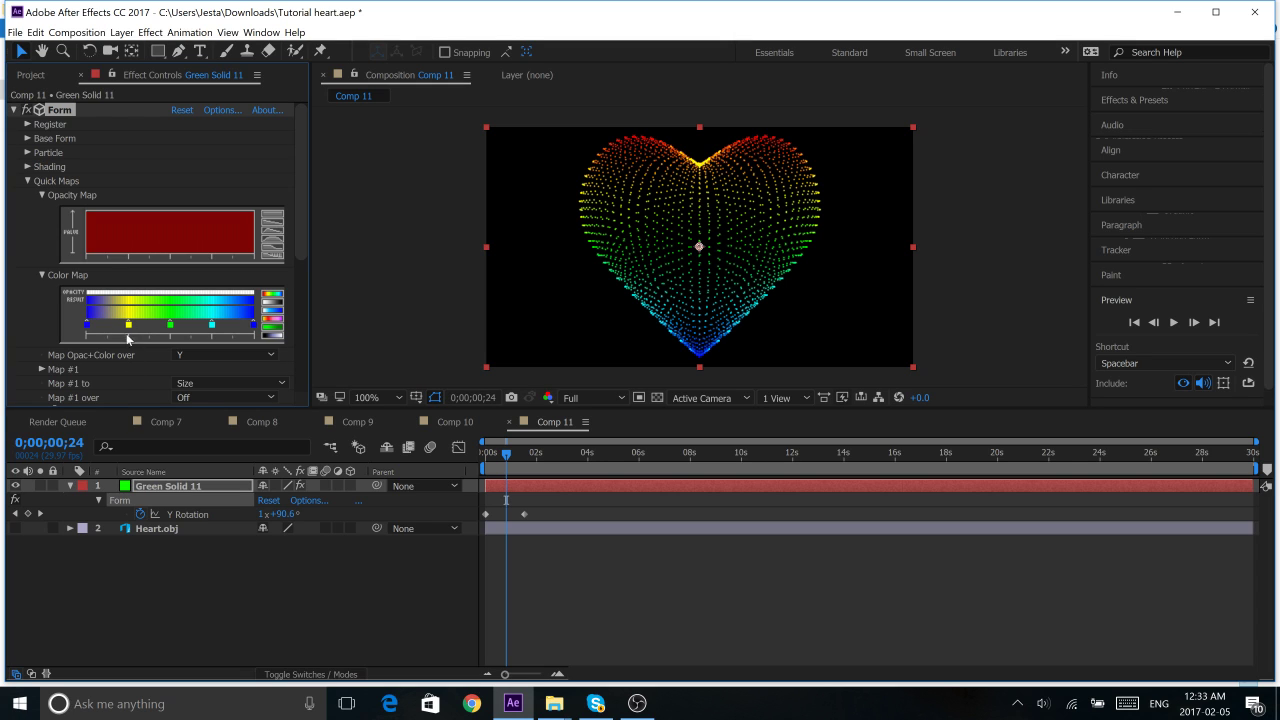
- Delete the yellow marker, shift the green one left, try another preset, and collapse Quick Maps
{"action": "left_click_drag", "start_coordinate": [130, 330], "coordinate": [134, 369]}
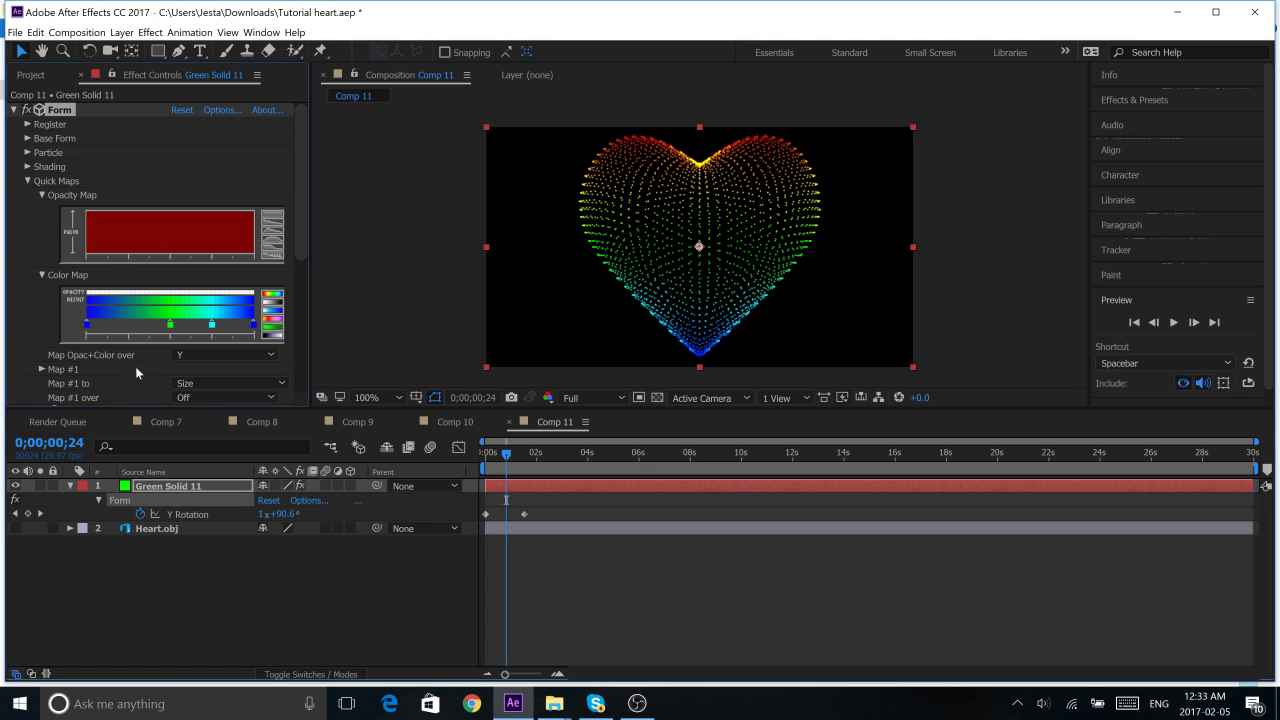
{"action": "mouse_move", "coordinate": [169, 325]}
{"action": "left_mouse_down"}
{"action": "mouse_move", "coordinate": [131, 331]}
{"action": "mouse_move", "coordinate": [177, 338]}
{"action": "left_mouse_up"}
{"action": "left_click", "coordinate": [280, 323]}
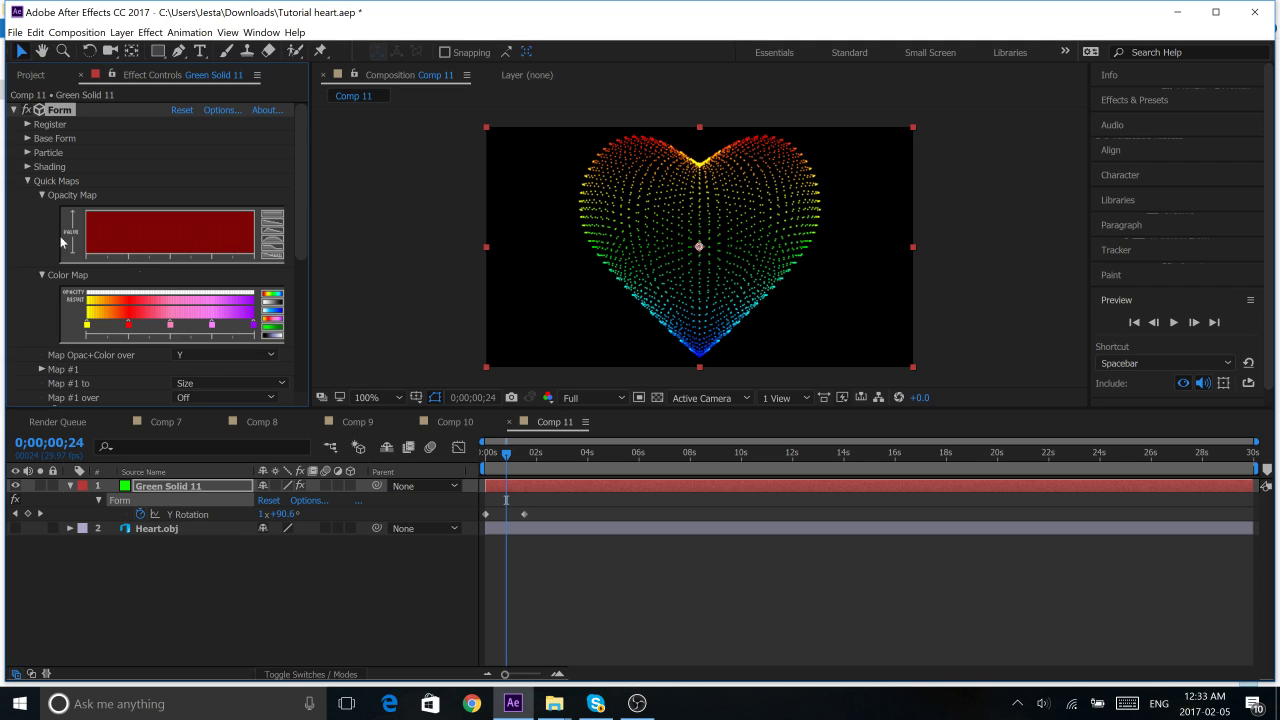
{"action": "left_click", "coordinate": [27, 181]}
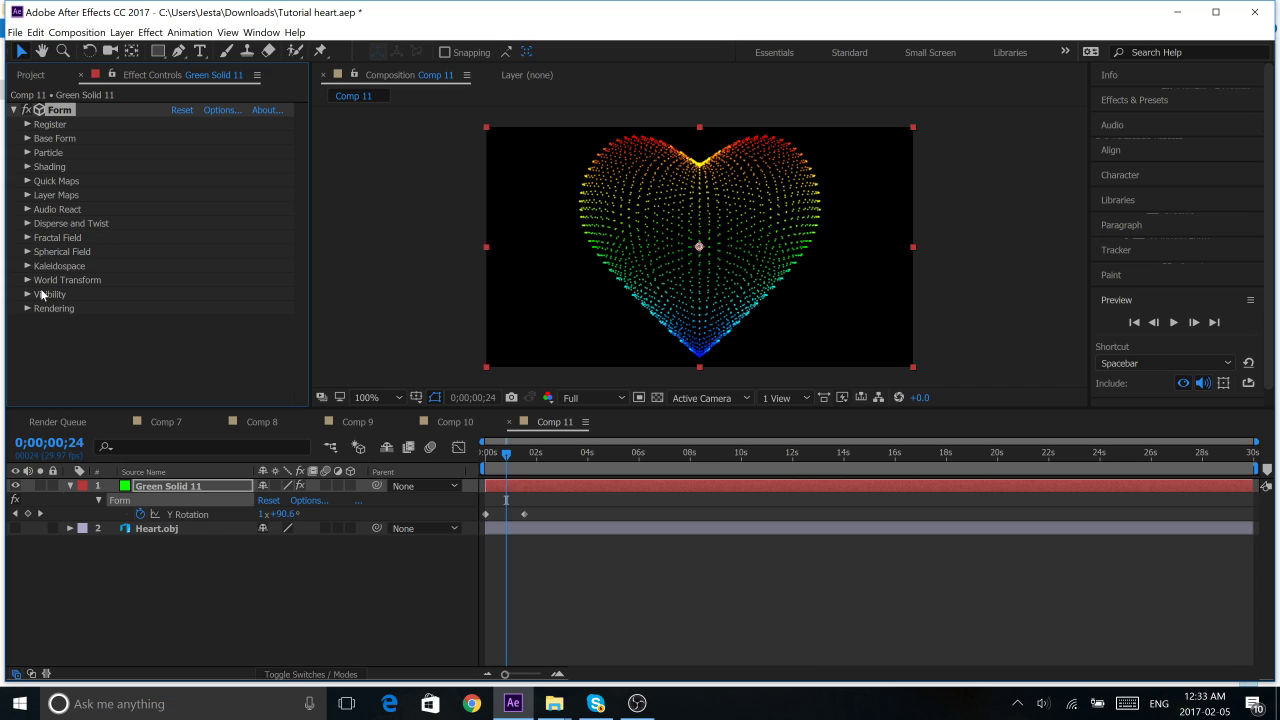
- Keyframe Disperse at 0 on frame 0 and at 6 at 0;00;01;13
{"action": "left_click_drag", "start_coordinate": [506, 452], "coordinate": [462, 455]}
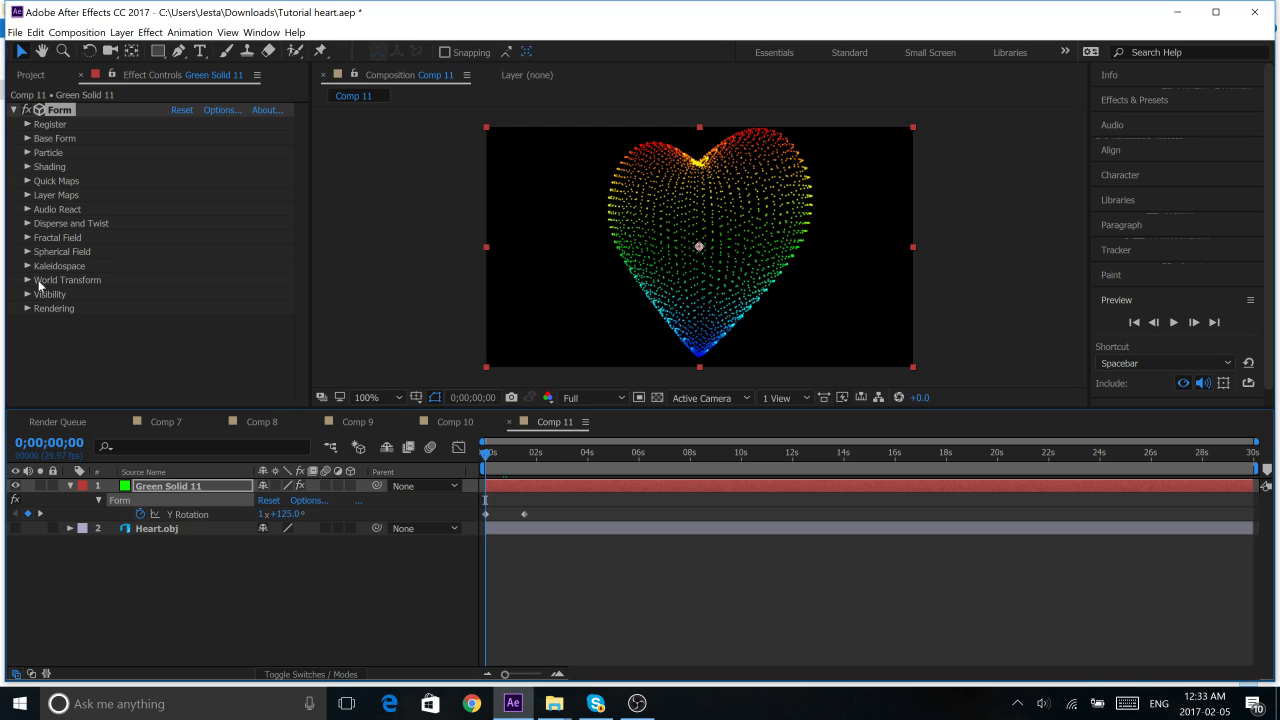
{"action": "left_click", "coordinate": [27, 223]}
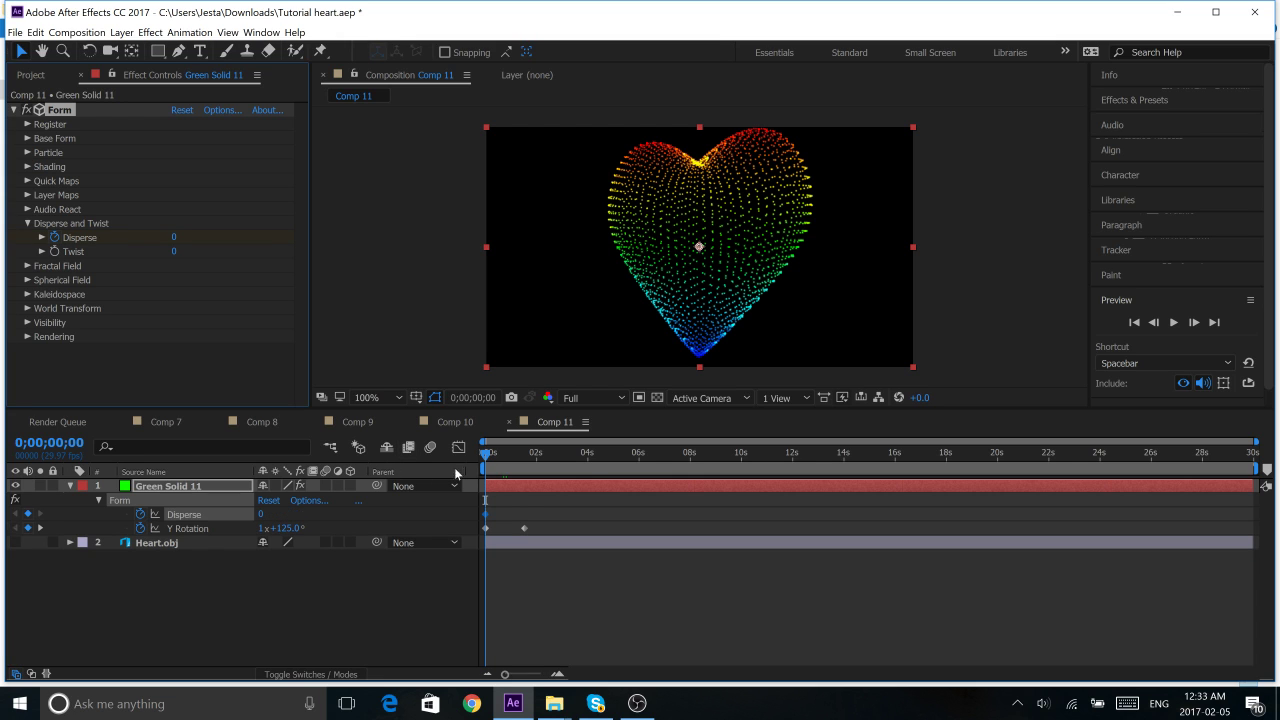
{"action": "left_click_drag", "start_coordinate": [486, 455], "coordinate": [521, 465]}
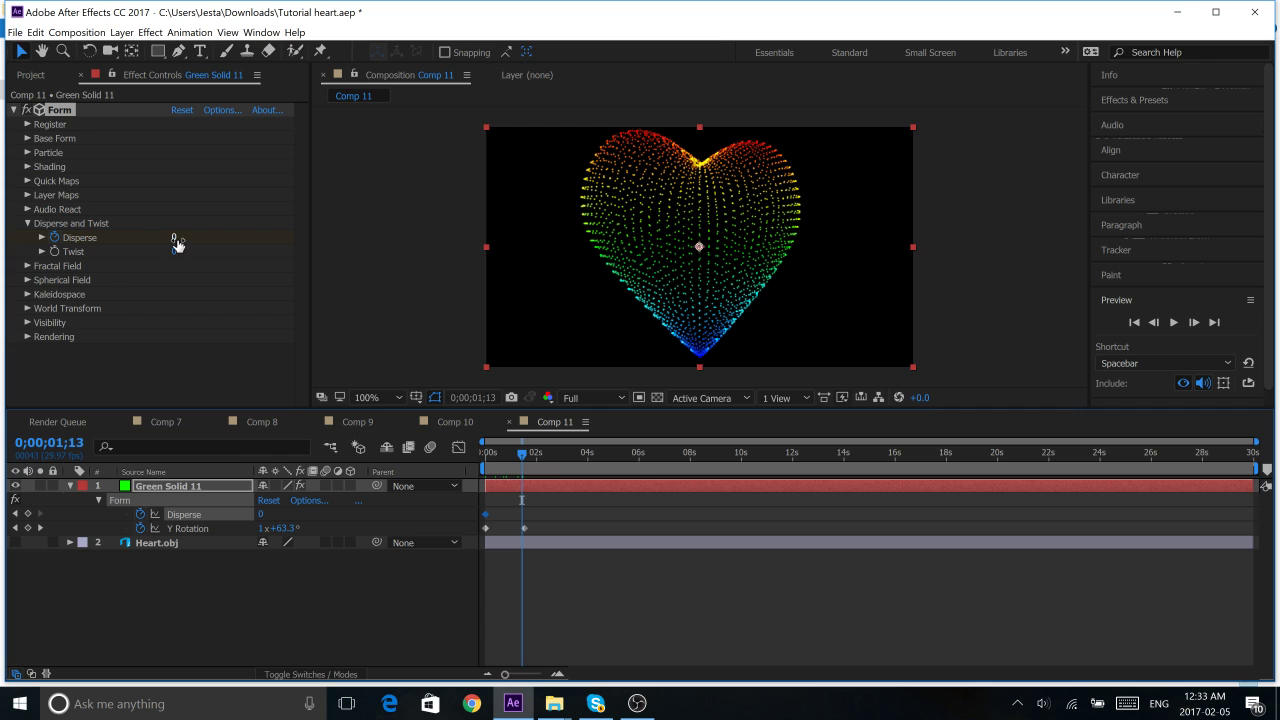
{"action": "left_click_drag", "start_coordinate": [174, 237], "coordinate": [470, 308]}
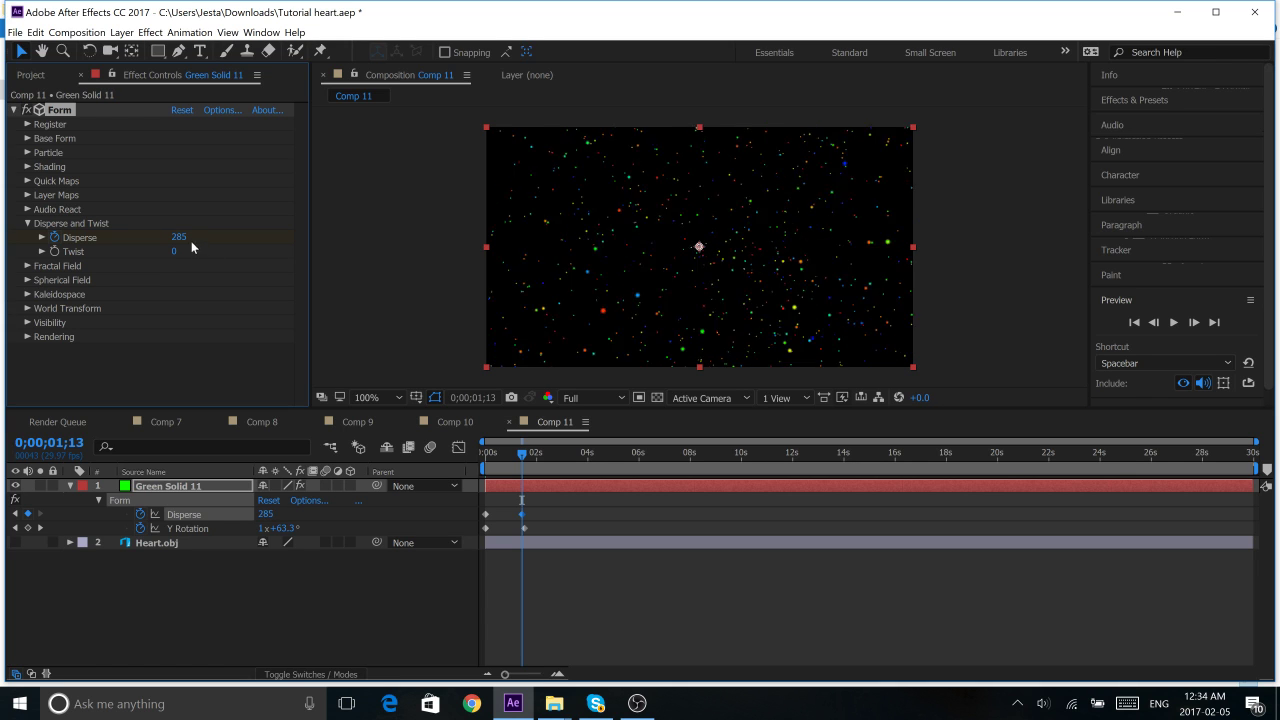
{"action": "left_click", "coordinate": [185, 239]}
{"action": "type", "text": "6"}
{"action": "key", "text": "Return"}
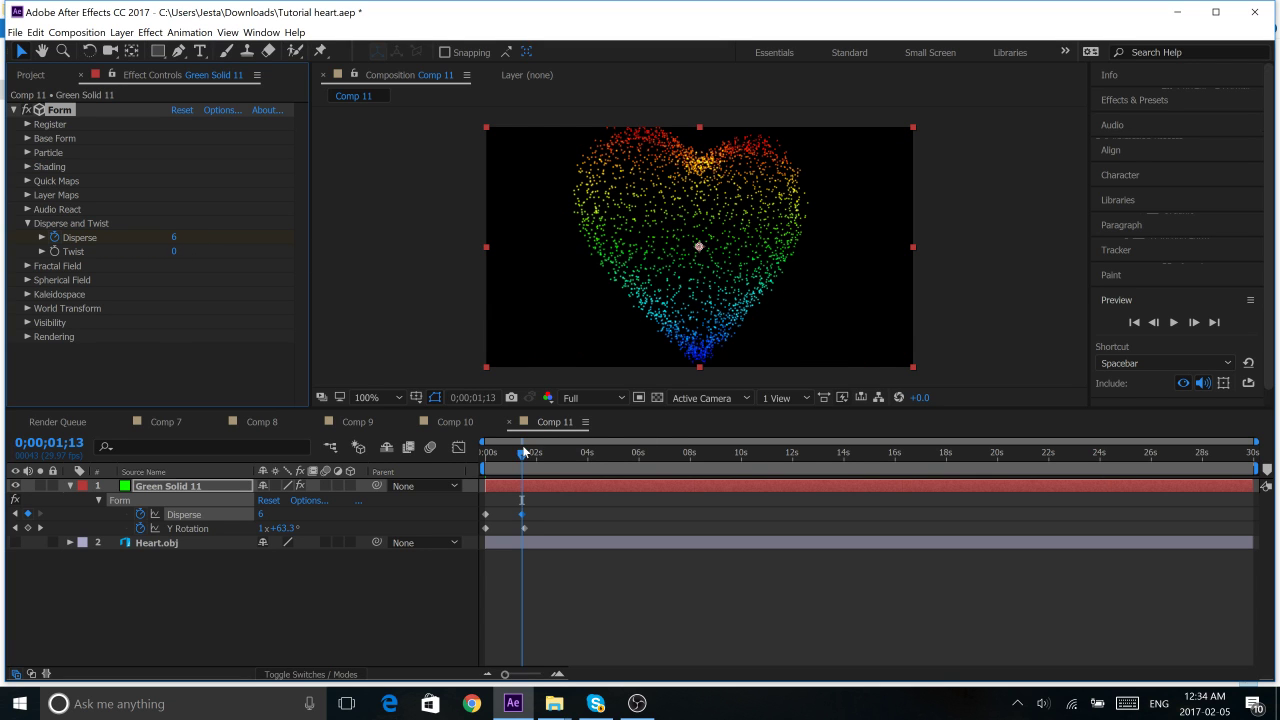
{"action": "left_click_drag", "start_coordinate": [523, 452], "coordinate": [478, 462]}
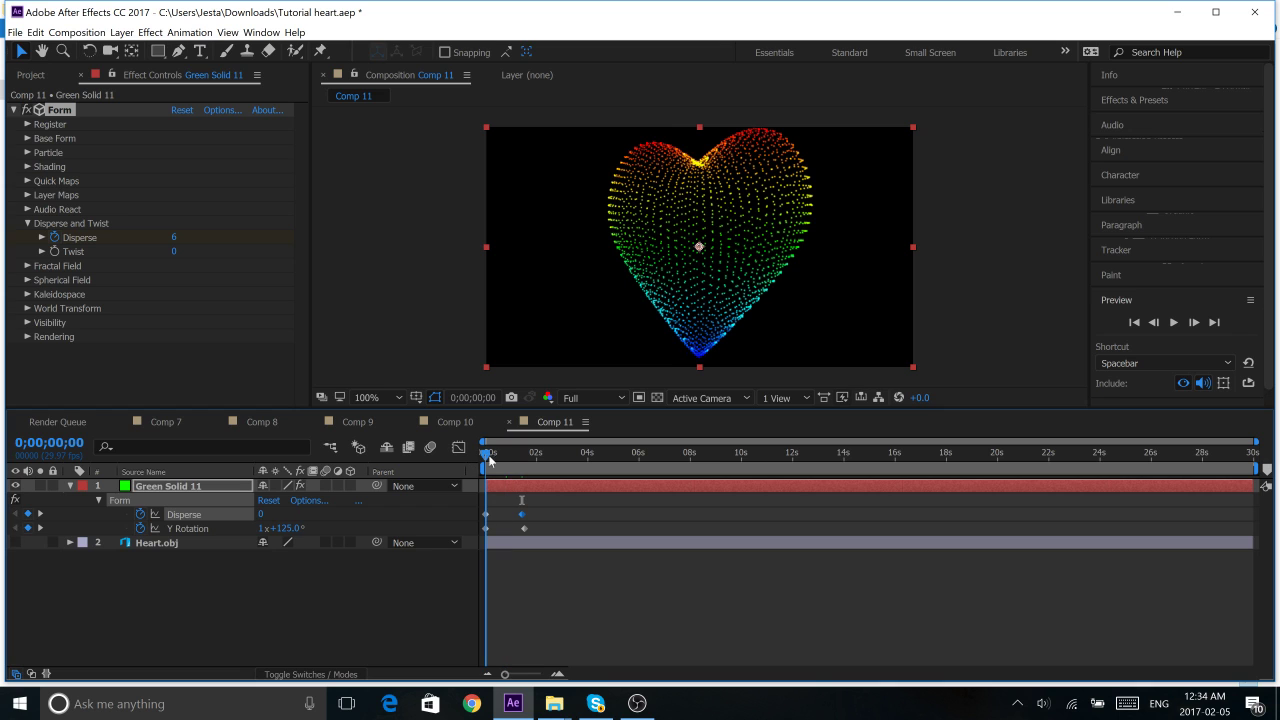
- Preview the rotating, dispersing rainbow heart, then stop and return to the start
{"action": "left_click", "coordinate": [1172, 322]}
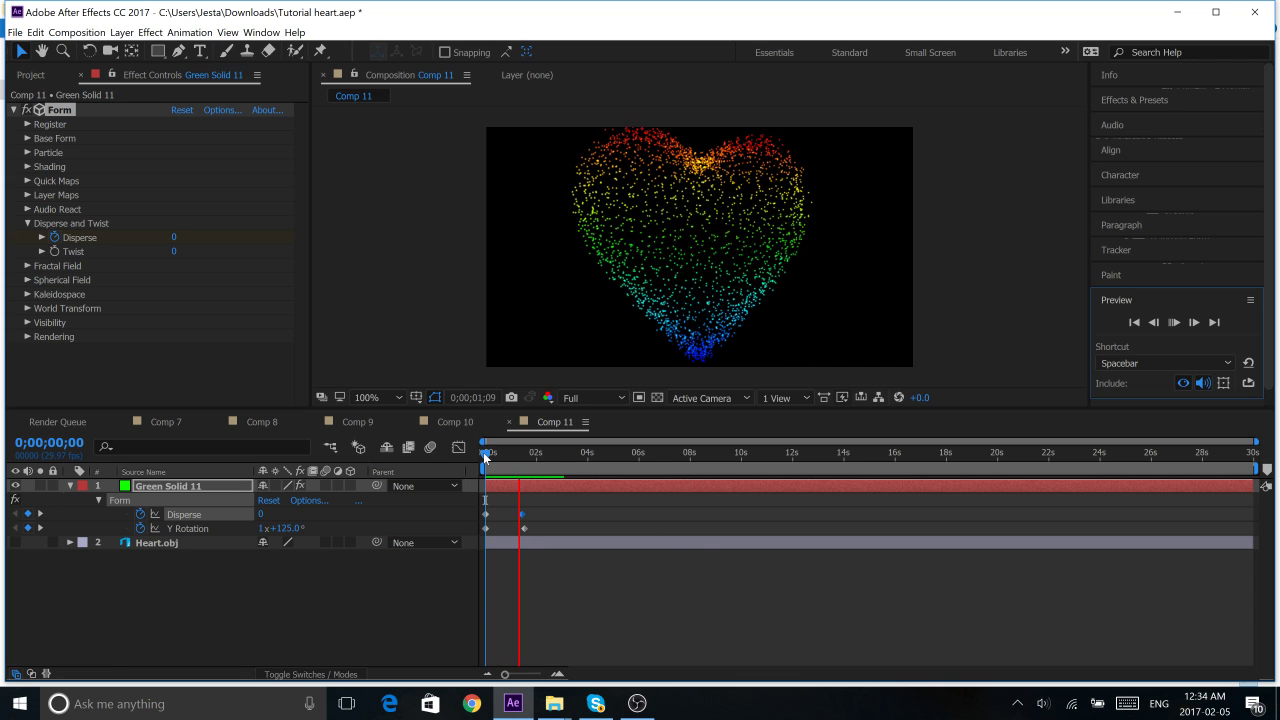
{"action": "key", "text": "space"}
{"action": "left_click", "coordinate": [886, 452]}
{"action": "left_click", "coordinate": [868, 452]}
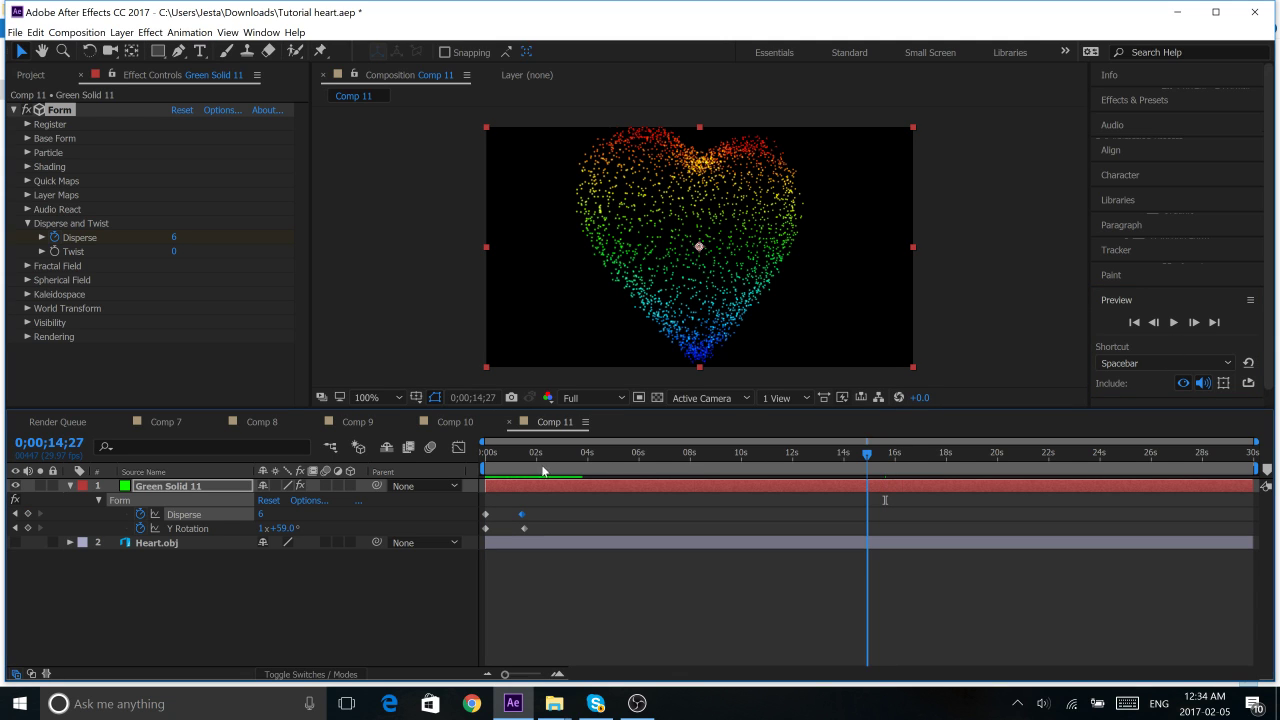
{"action": "left_click_drag", "start_coordinate": [552, 468], "coordinate": [418, 474]}
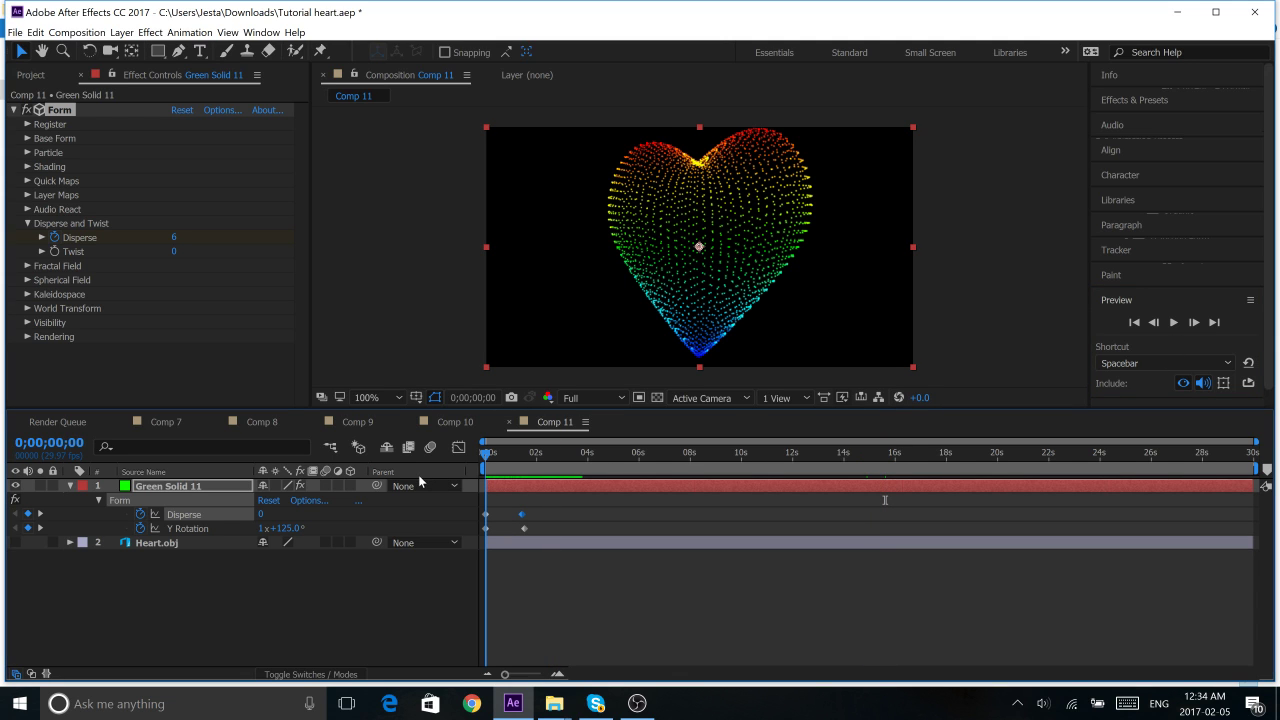
- Replay the preview, stop around 0;00;00;12, and collapse the Disperse and Twist settings
{"action": "left_click", "coordinate": [1173, 322]}
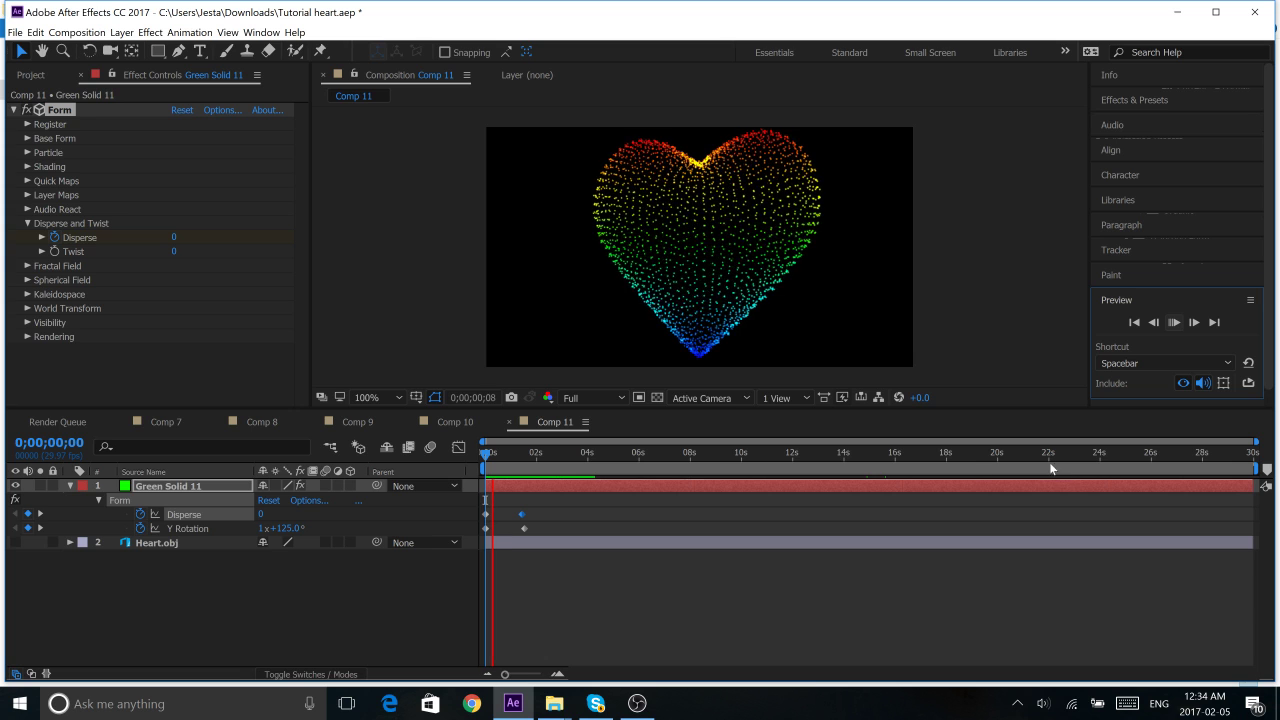
{"action": "left_click", "coordinate": [485, 454]}
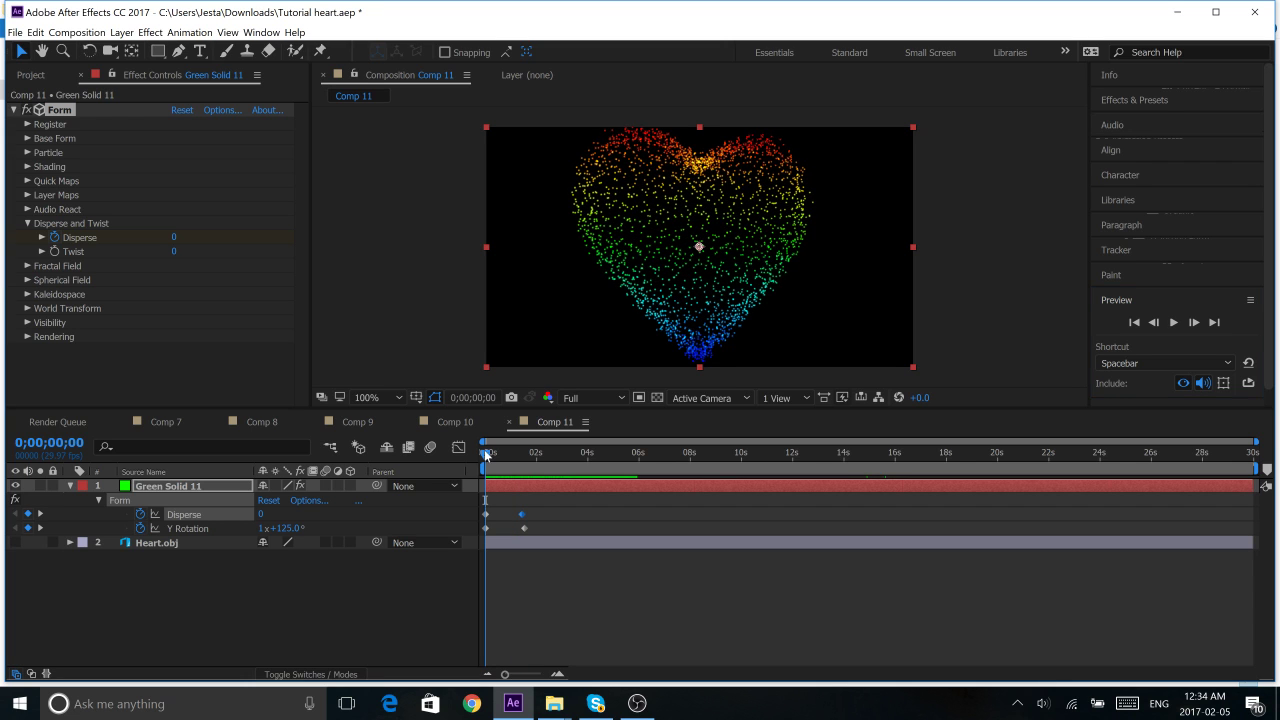
{"action": "left_click_drag", "start_coordinate": [485, 454], "coordinate": [494, 454]}
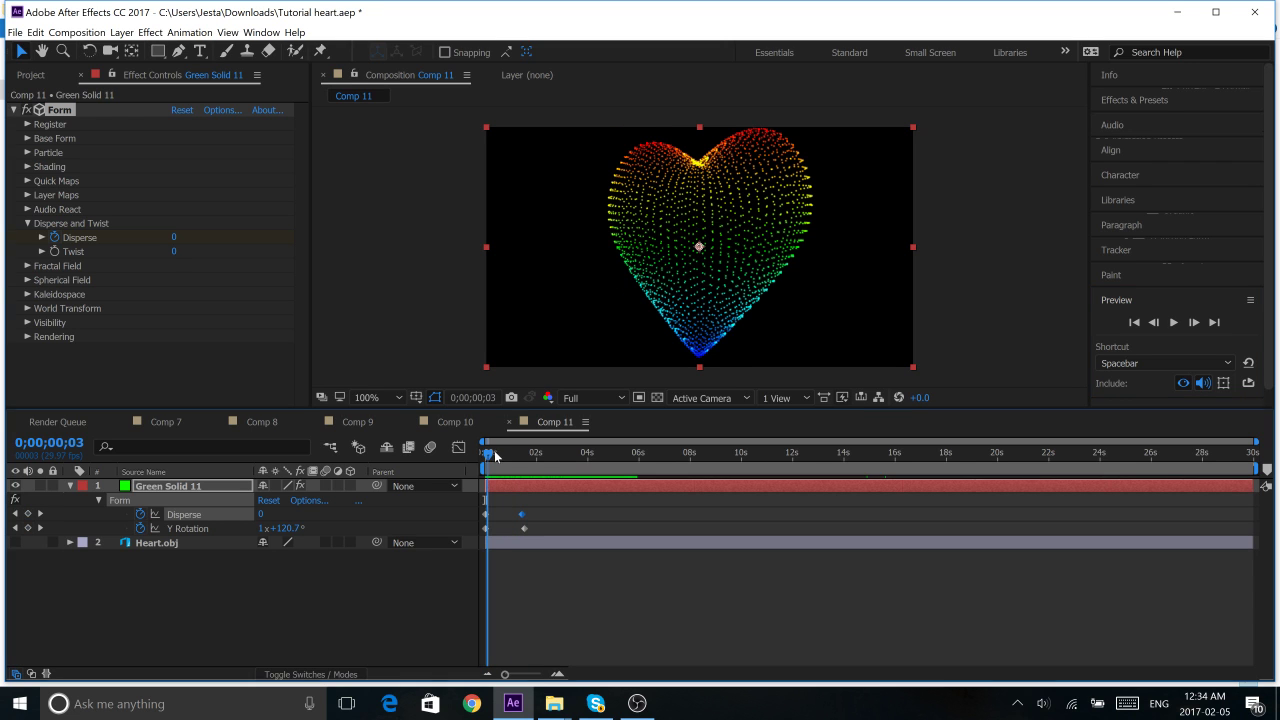
{"action": "left_click", "coordinate": [28, 224]}
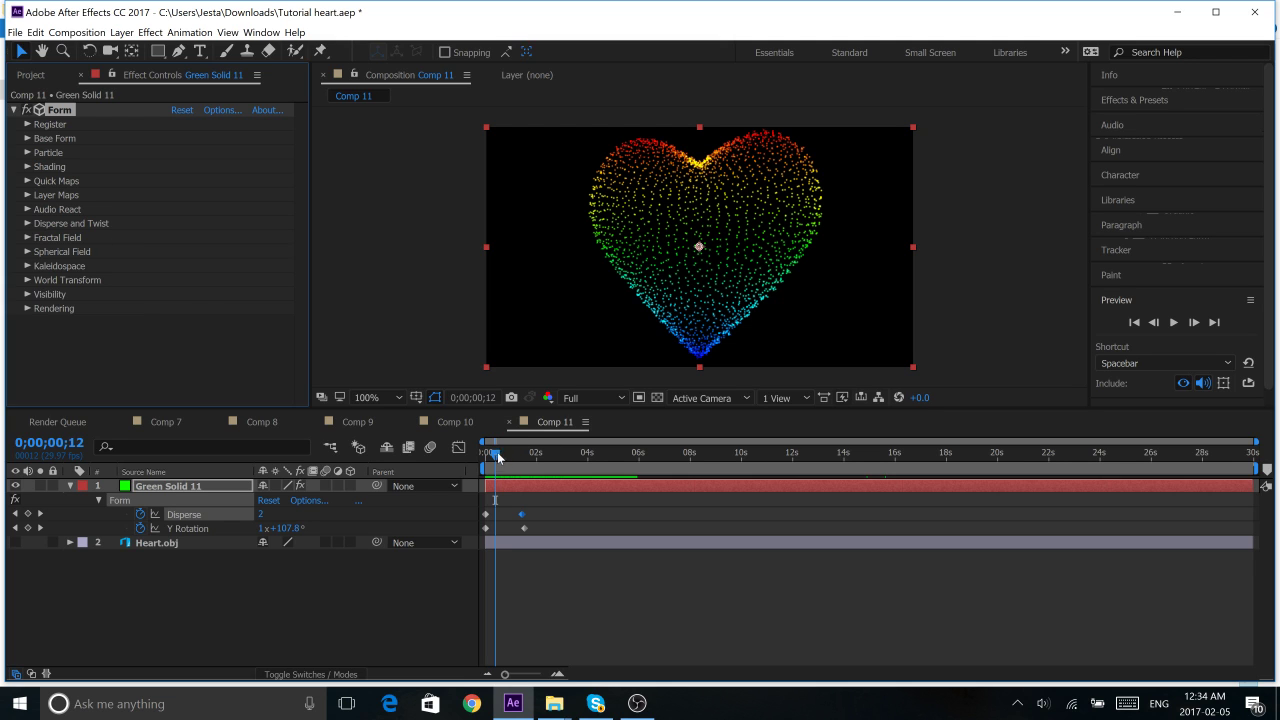
- Move the time indicator to 0;00;00;00 and twirl up the Green Solid 11 layer
{"action": "left_click_drag", "start_coordinate": [497, 457], "coordinate": [486, 456]}
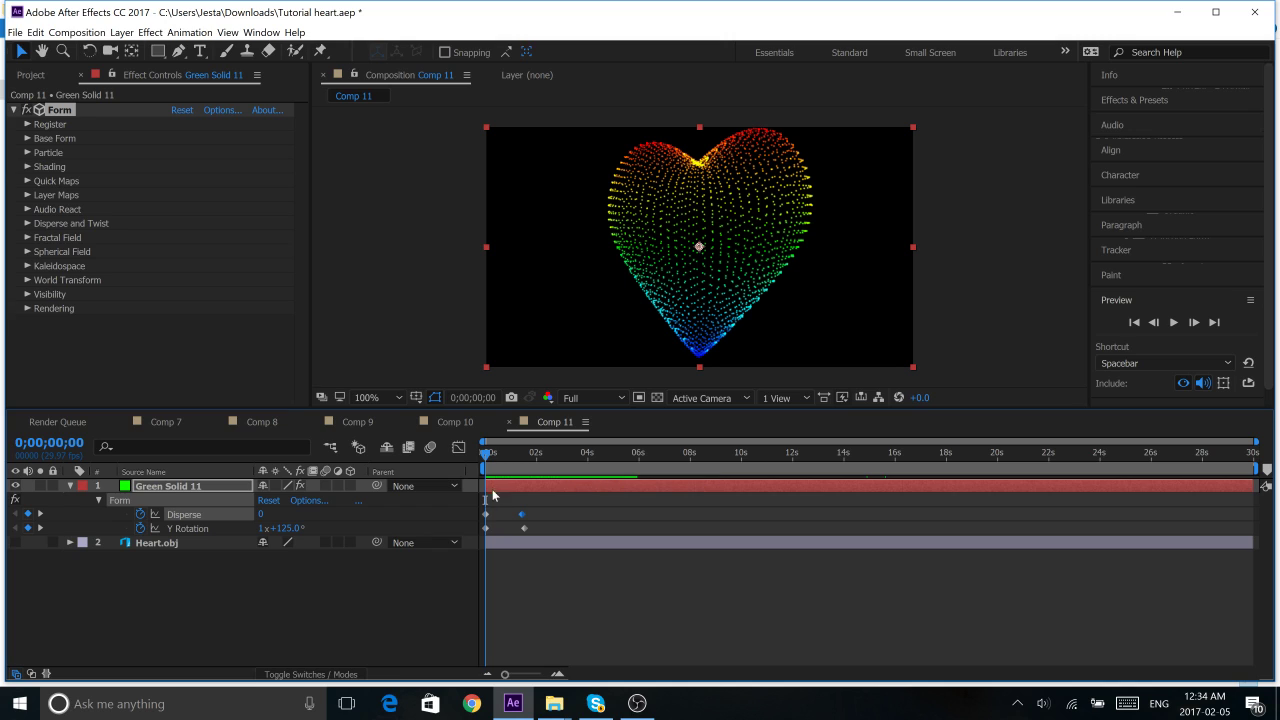
{"action": "left_click", "coordinate": [71, 486]}
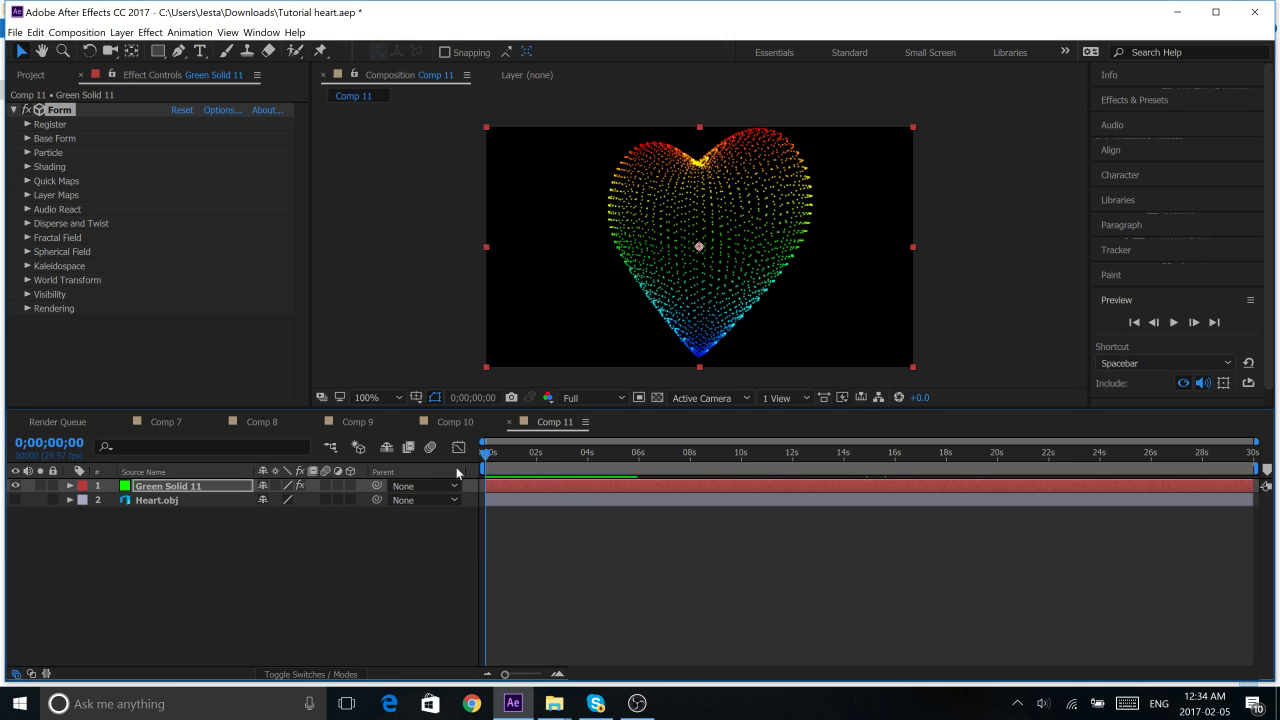